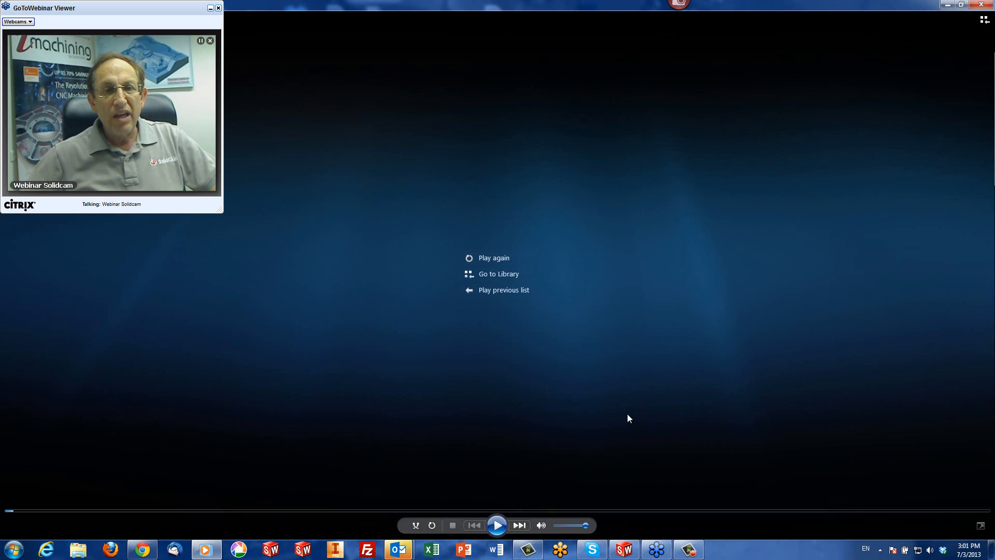
# - Close the webinar video player and switch to SolidWorks with the EXAMPLE2 assembly
pyautogui.click(498, 525)
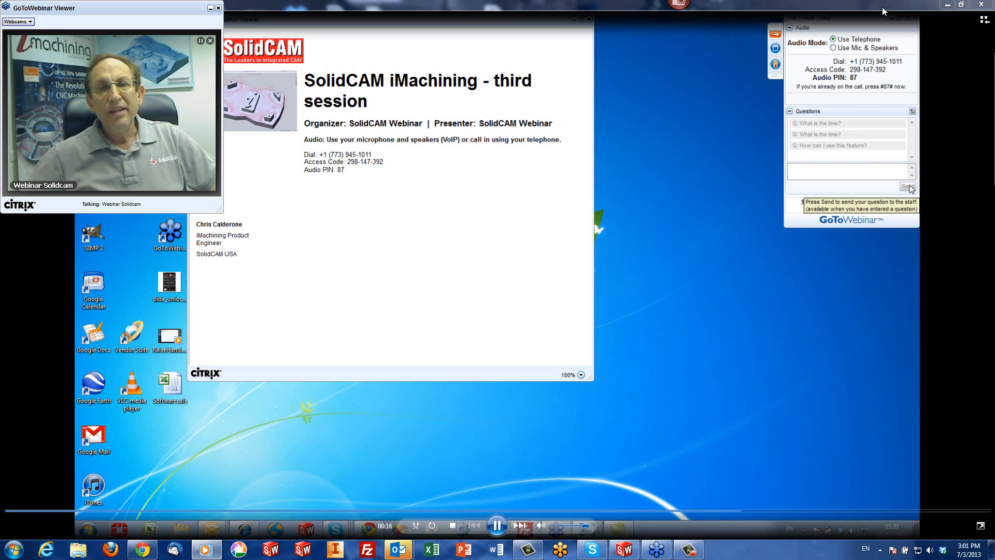
pyautogui.click(981, 4)
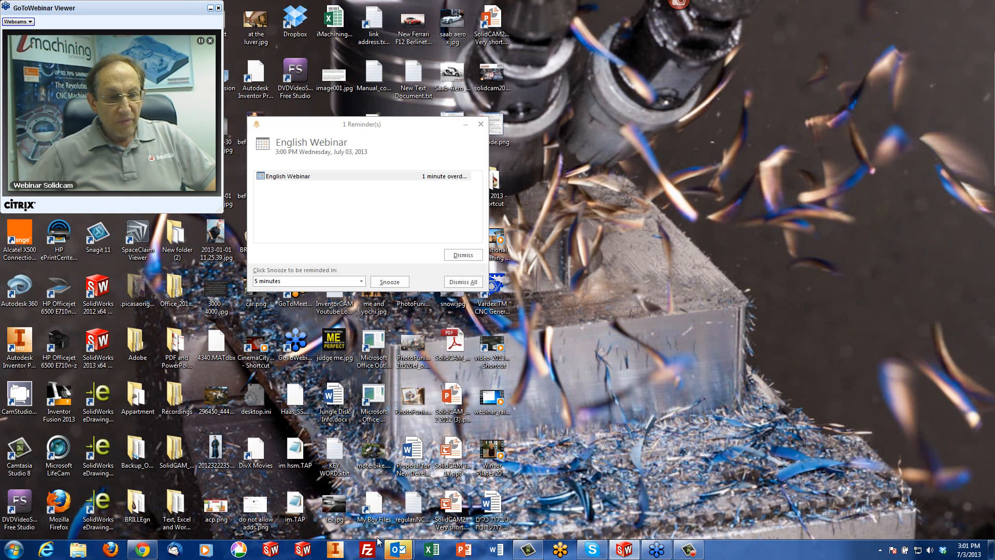
pyautogui.click(624, 550)
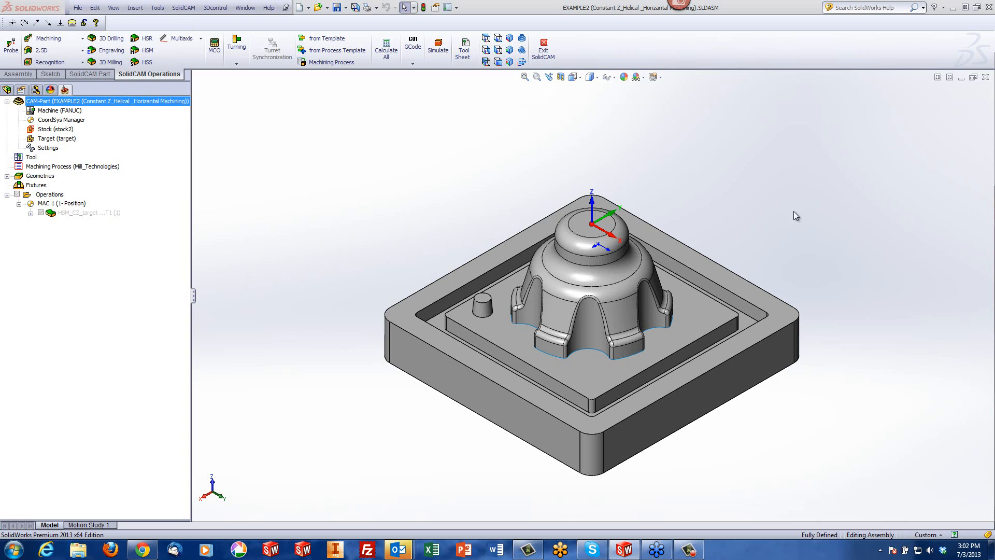
# - Start a new HSM operation using the Constant Z machining technology, with the target model as its geometry
pyautogui.moveTo(766, 229); pyautogui.dragTo(729, 213, button='middle')
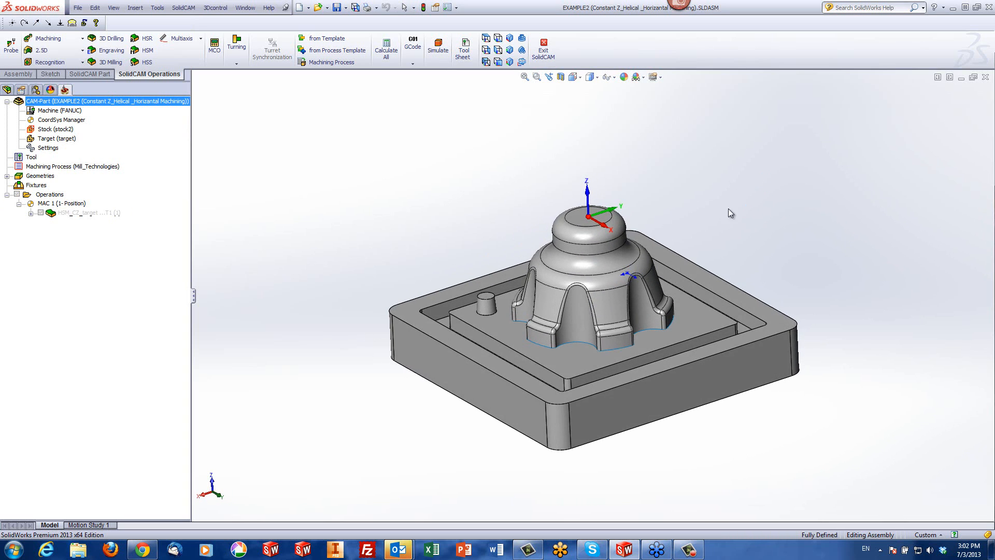
pyautogui.moveTo(763, 170); pyautogui.dragTo(762, 158, button='middle')
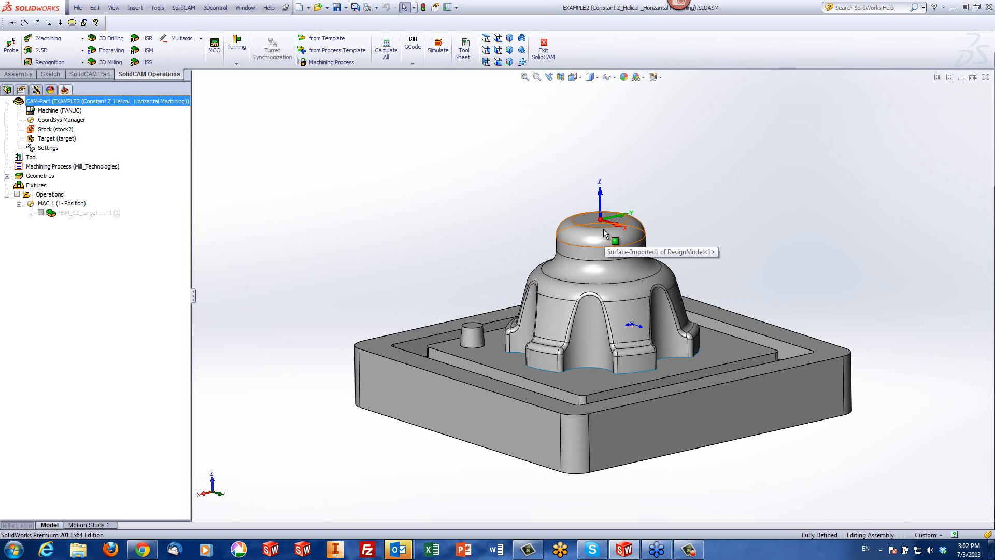
pyautogui.click(724, 349)
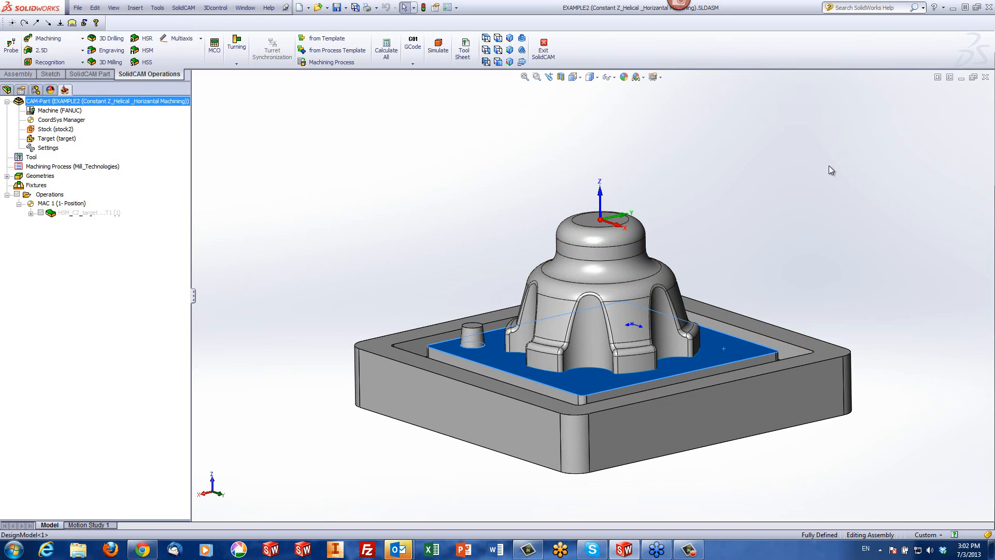
pyautogui.moveTo(829, 170); pyautogui.dragTo(840, 199, button='middle')
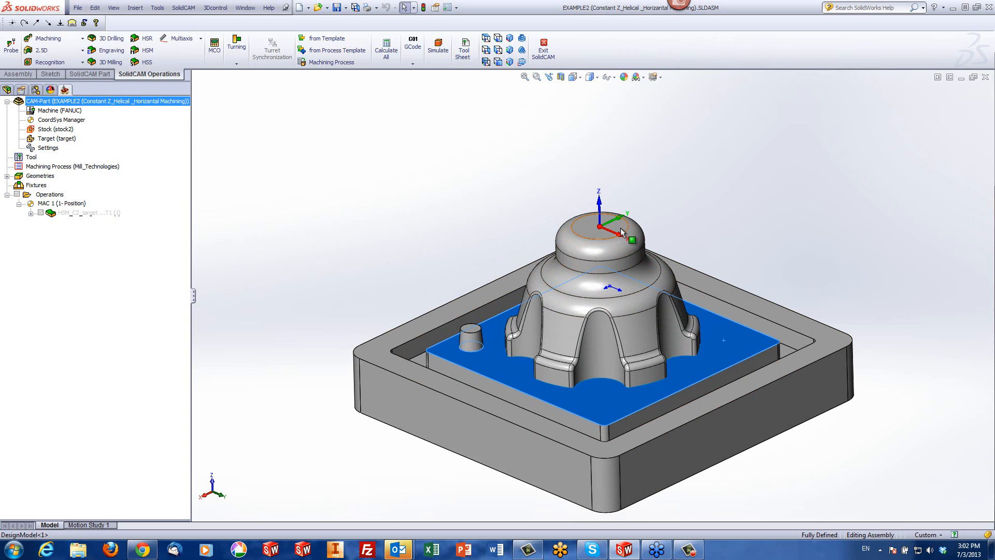
pyautogui.moveTo(552, 311); pyautogui.dragTo(553, 283, button='middle')
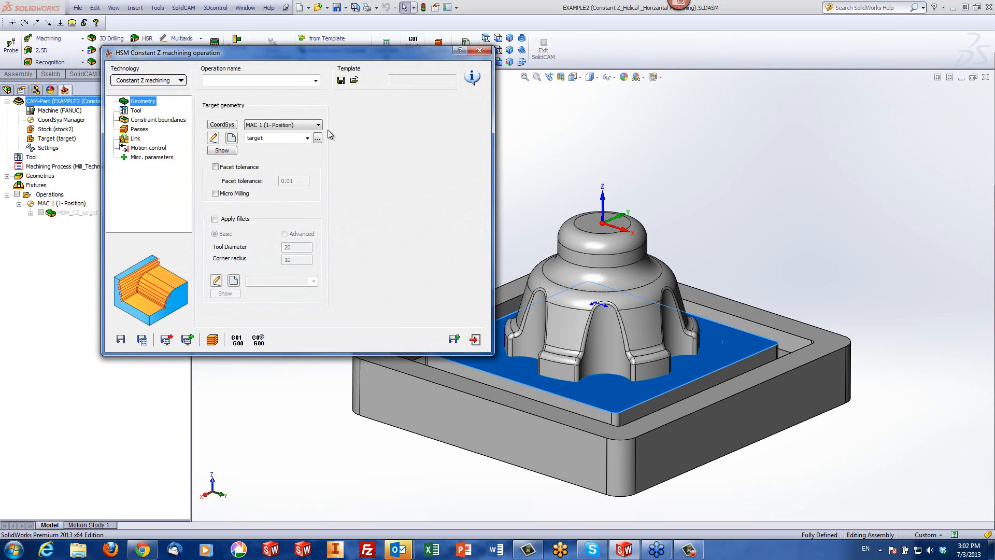
pyautogui.click(169, 82)
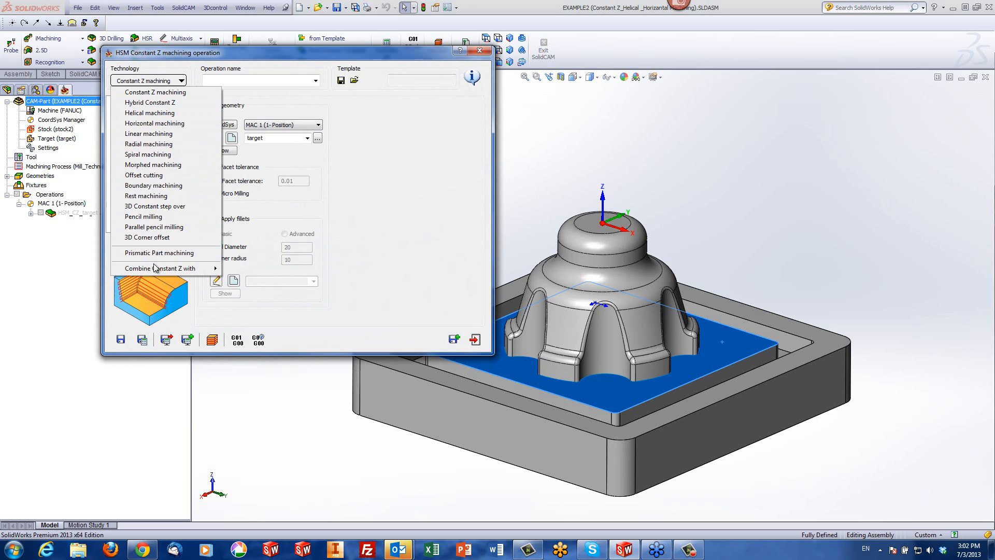
pyautogui.click(158, 94)
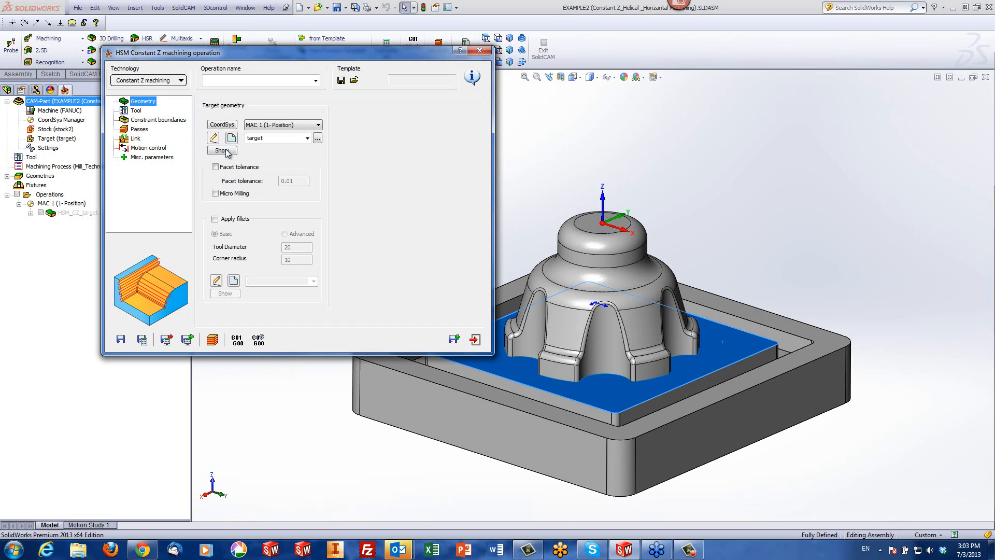
pyautogui.doubleClick(268, 139)
pyautogui.click(268, 139)
# - Assign tool 1, the 10 mm end mill with a 1 mm corner radius, to the Constant Z operation
pyautogui.click(136, 111)
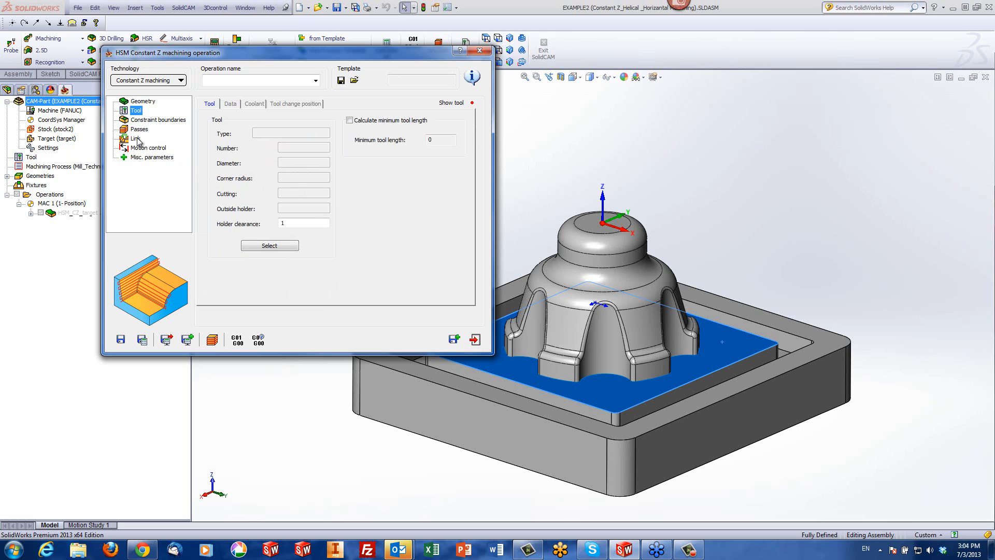
pyautogui.click(259, 247)
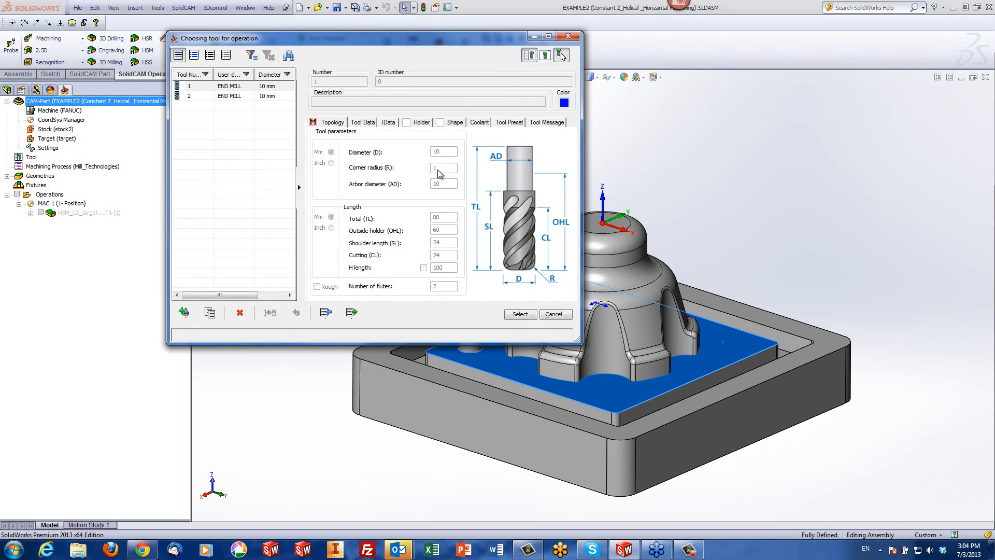
pyautogui.click(519, 315)
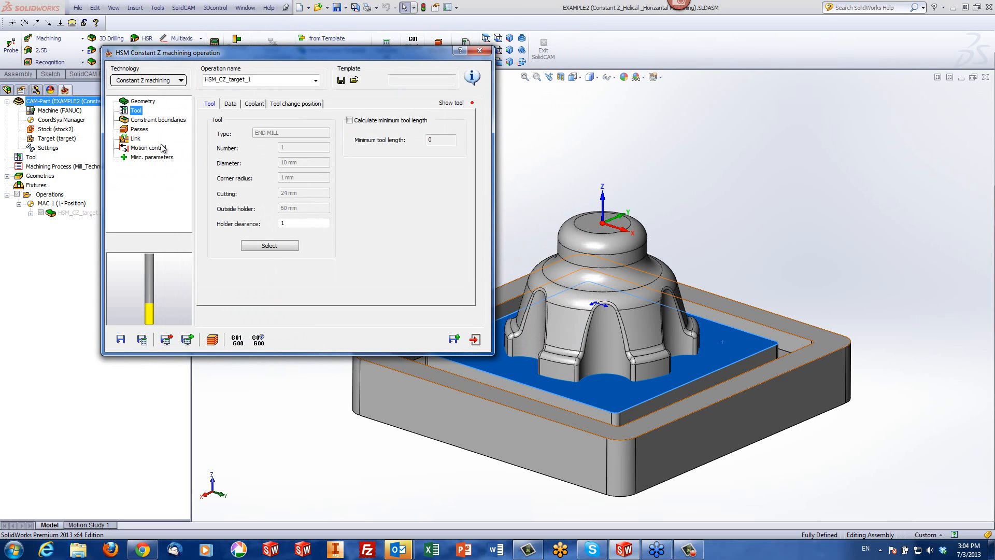
# - Set the constraint boundary to the auto-created box of target geometry and preview its chain from above
pyautogui.click(154, 121)
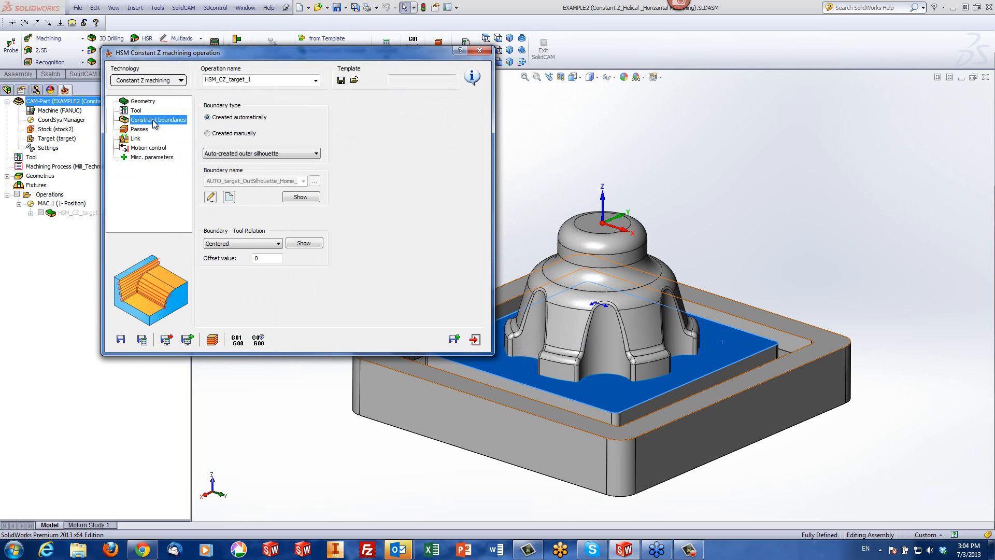
pyautogui.click(222, 155)
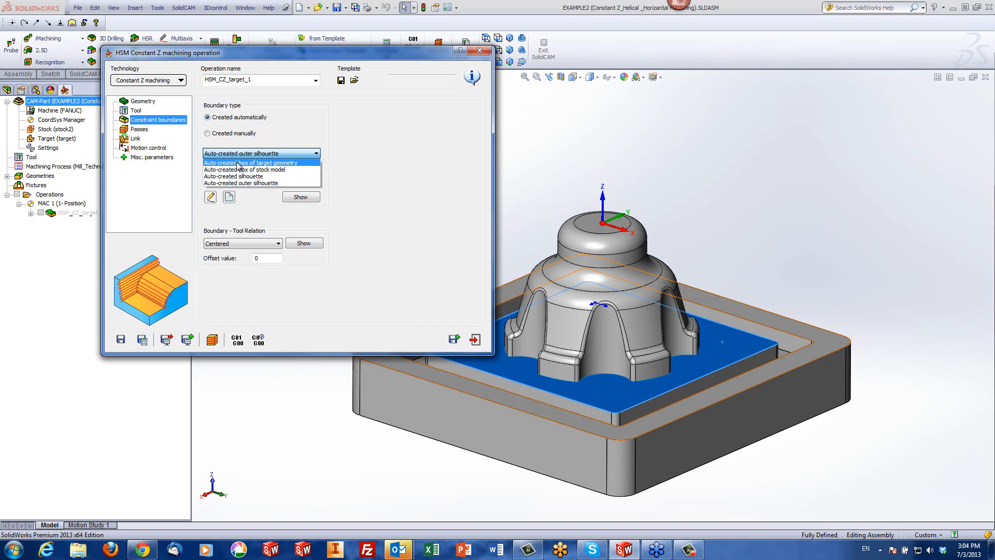
pyautogui.click(237, 164)
pyautogui.click(300, 198)
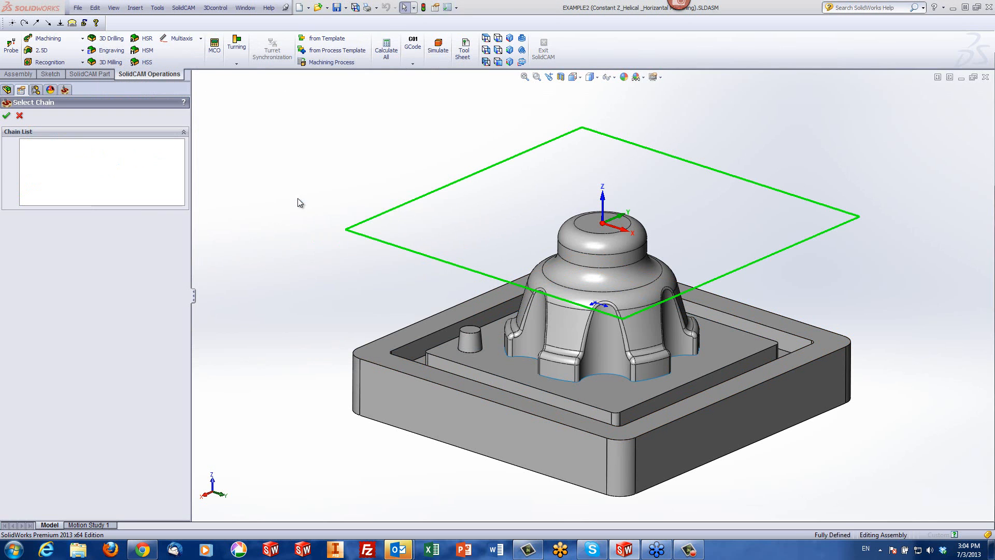
pyautogui.click(490, 36)
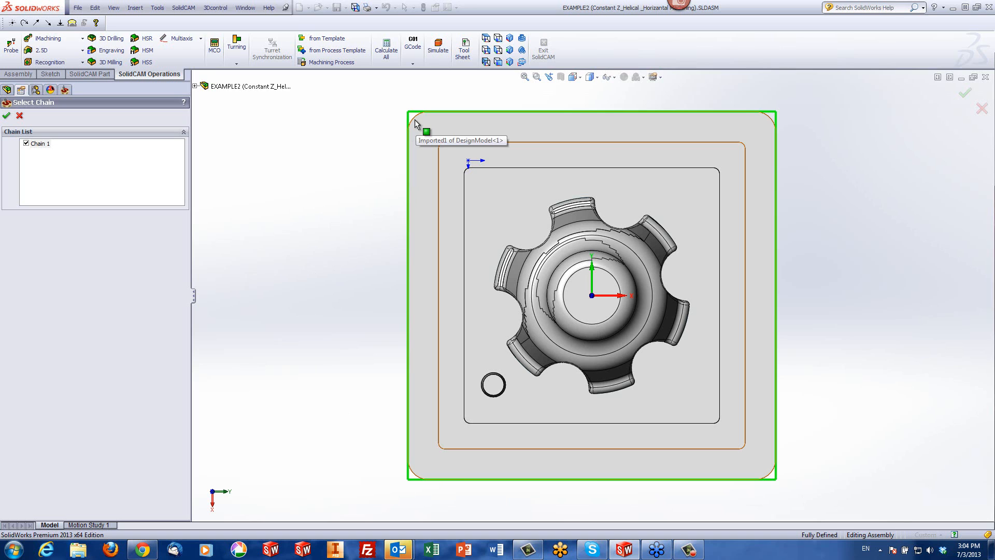
pyautogui.click(19, 116)
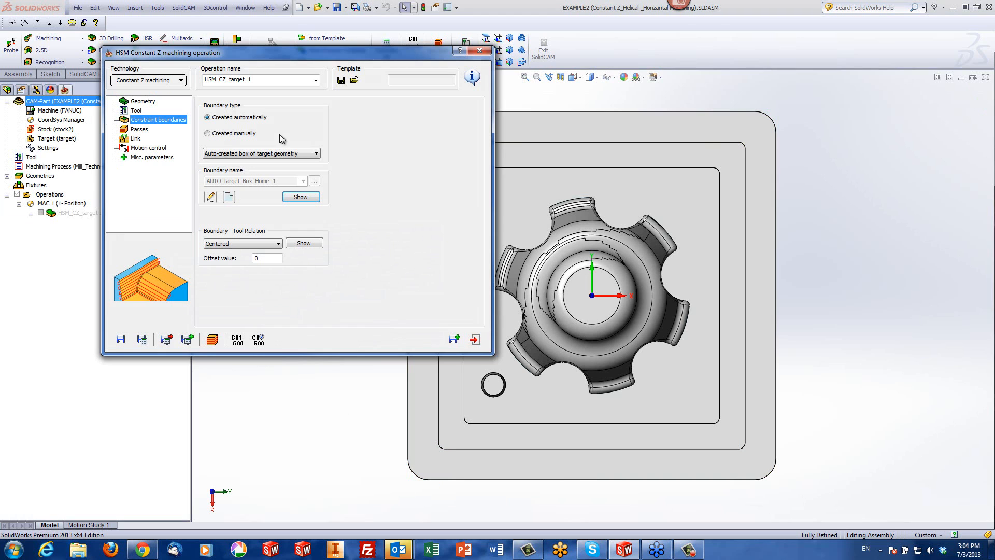
# - Set the constraint boundary to the auto-created outer silhouette and preview its chain around the part
pyautogui.click(242, 154)
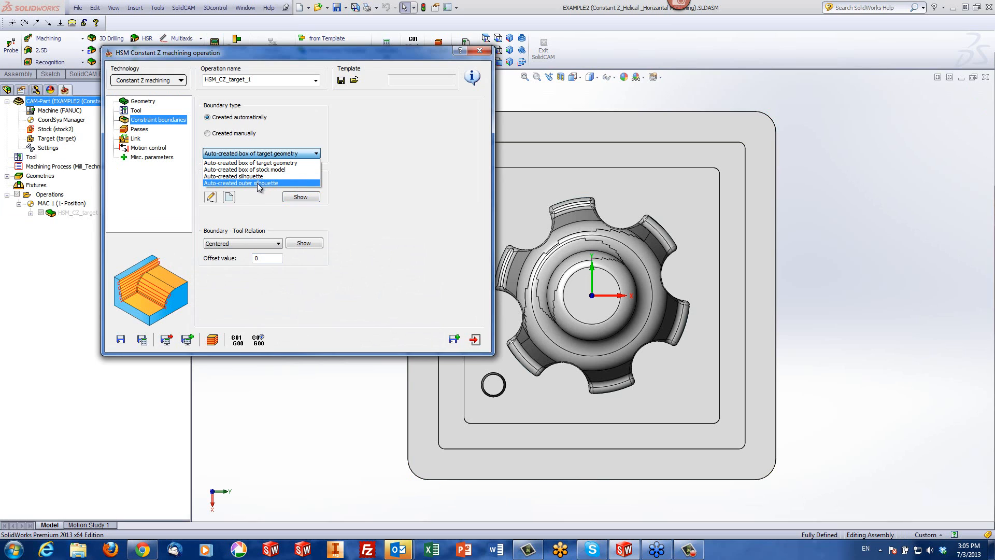
pyautogui.click(257, 182)
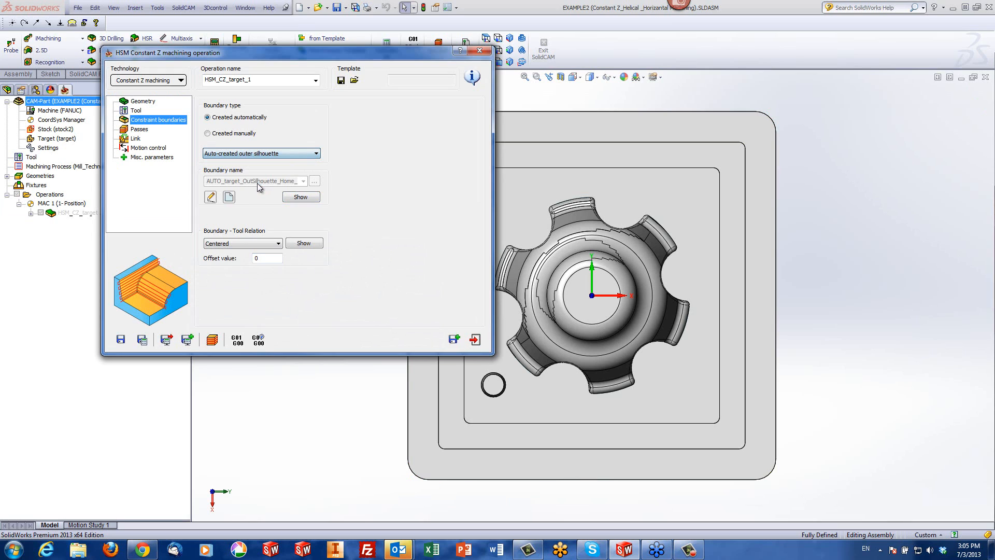
pyautogui.click(302, 197)
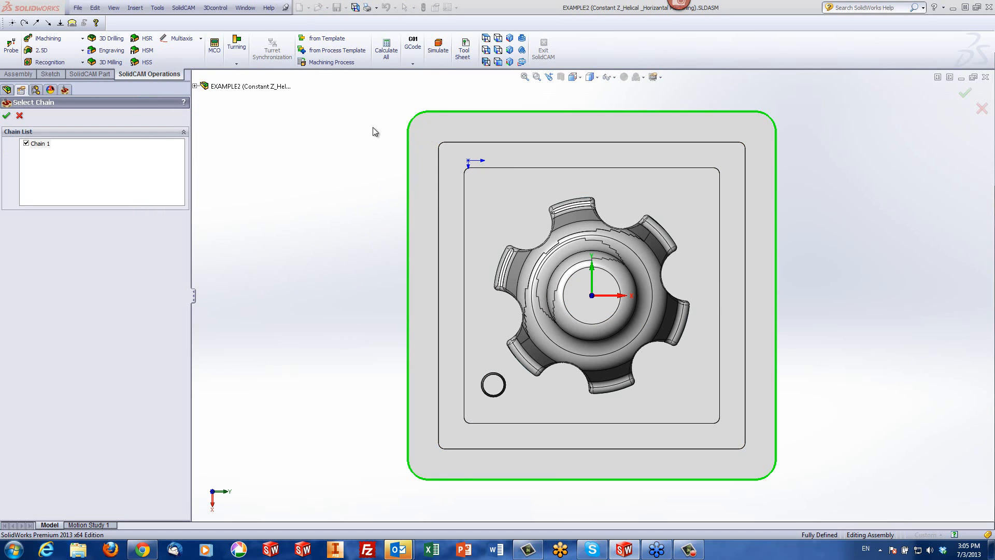
pyautogui.moveTo(565, 316); pyautogui.dragTo(554, 175, button='middle')
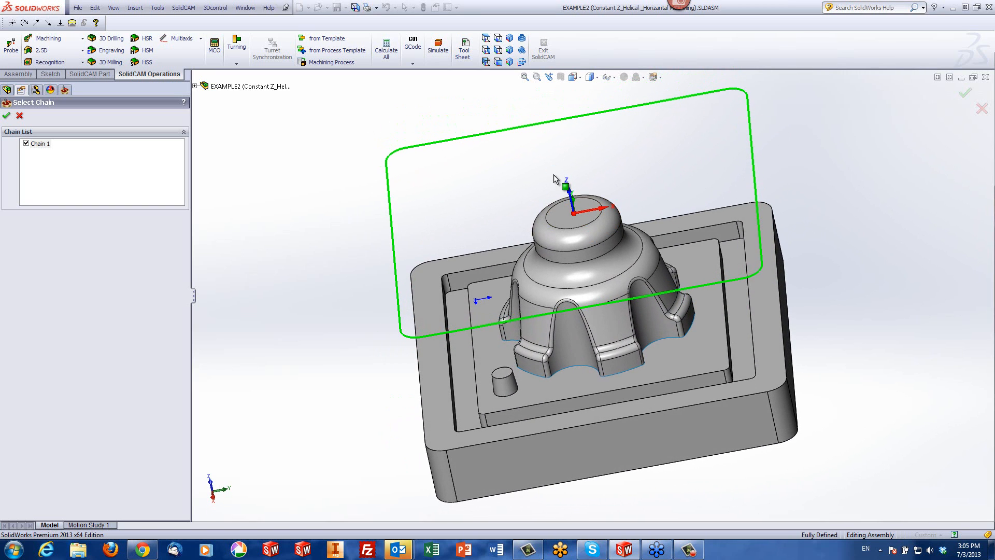
pyautogui.click(19, 116)
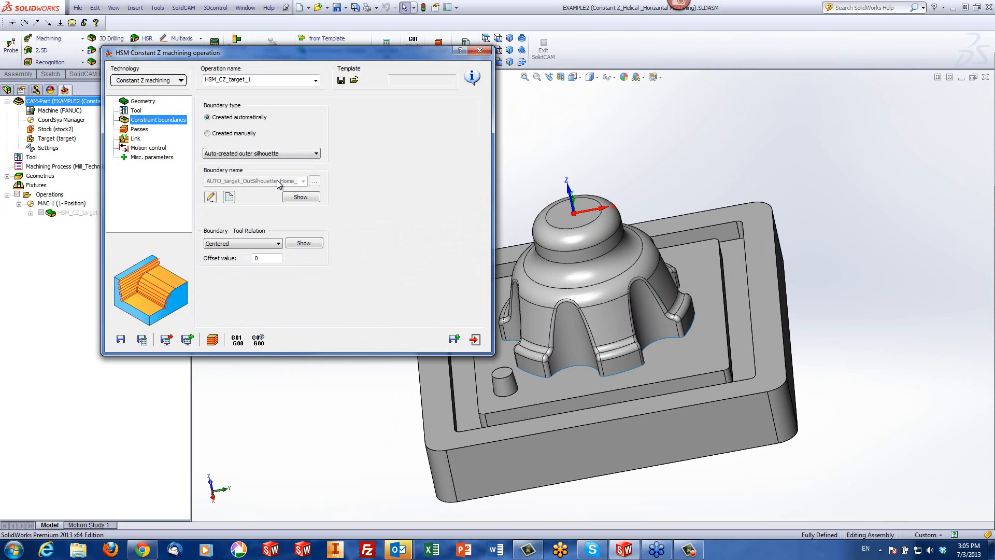
# - Review the wall and floor offsets of the passes and set the step down to 3
pyautogui.click(138, 130)
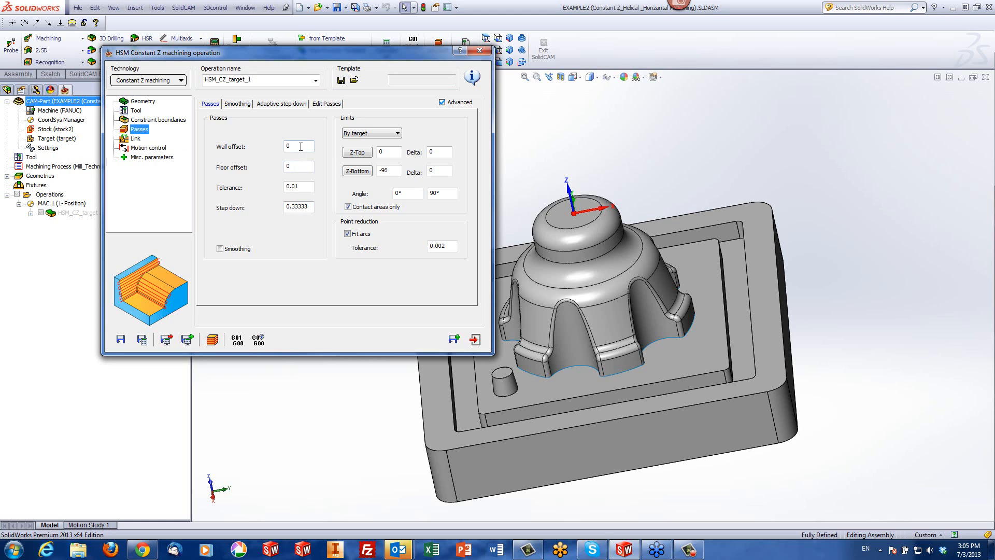
pyautogui.click(307, 169)
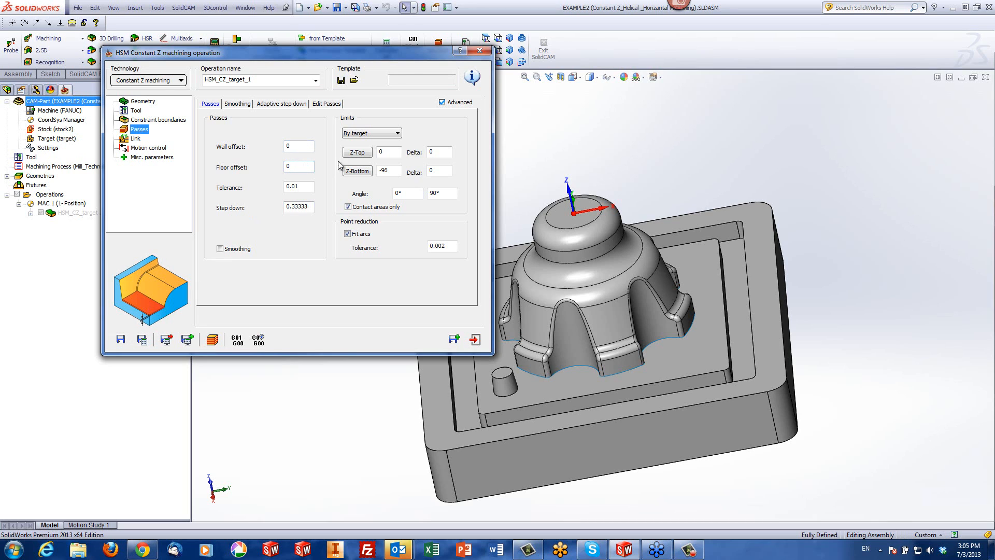
pyautogui.click(288, 146)
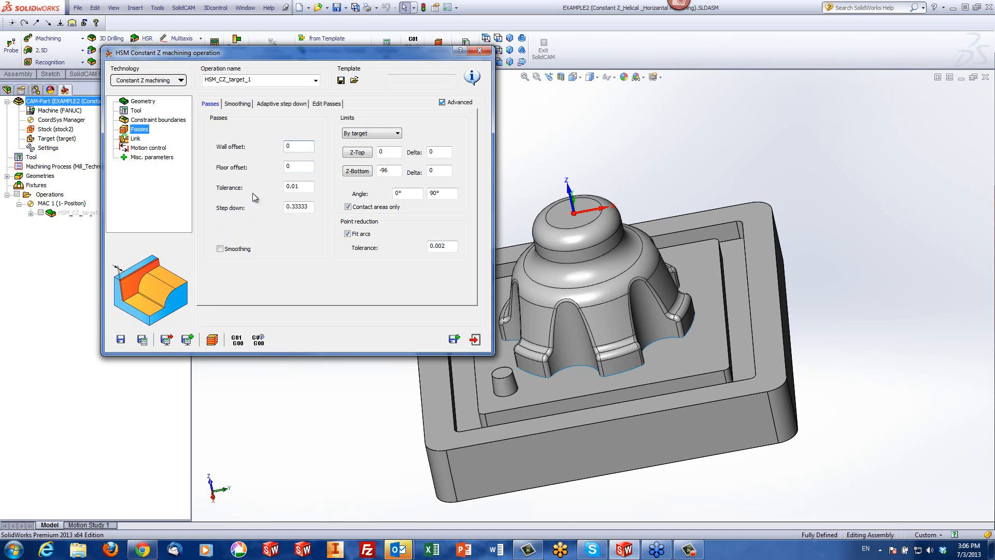
pyautogui.click(297, 165)
pyautogui.hotkey('shift', 'Tab')
pyautogui.click(310, 206)
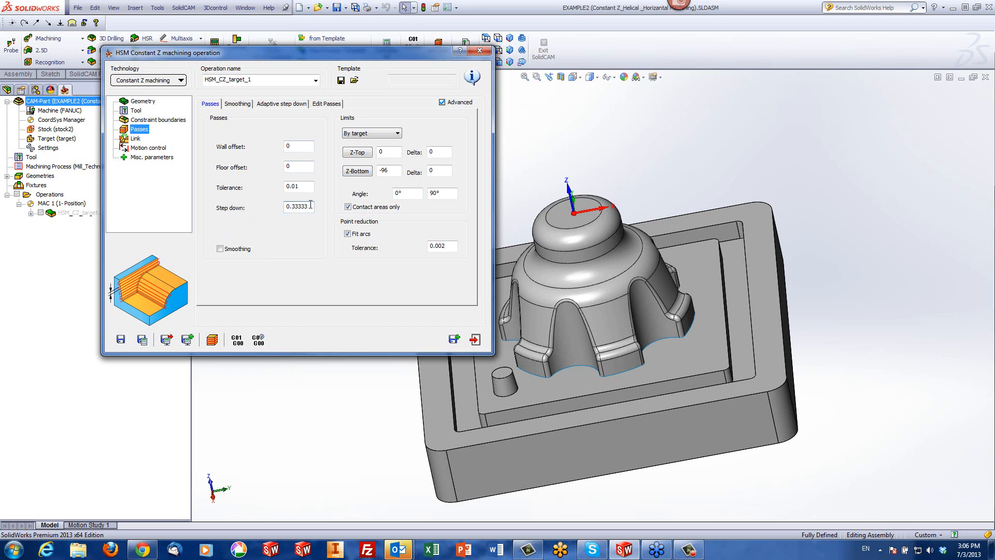
pyautogui.moveTo(310, 206); pyautogui.dragTo(196, 208)
pyautogui.write('3')
# - Set the Z-Bottom limit of the passes by picking the flat face around the base of the central boss
pyautogui.moveTo(531, 239); pyautogui.dragTo(558, 176, button='middle')
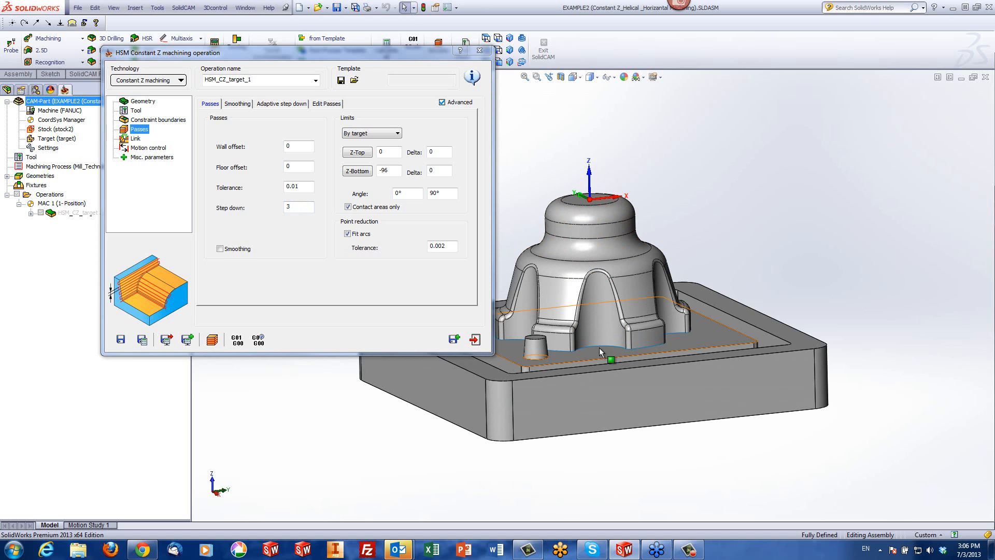
pyautogui.click(355, 172)
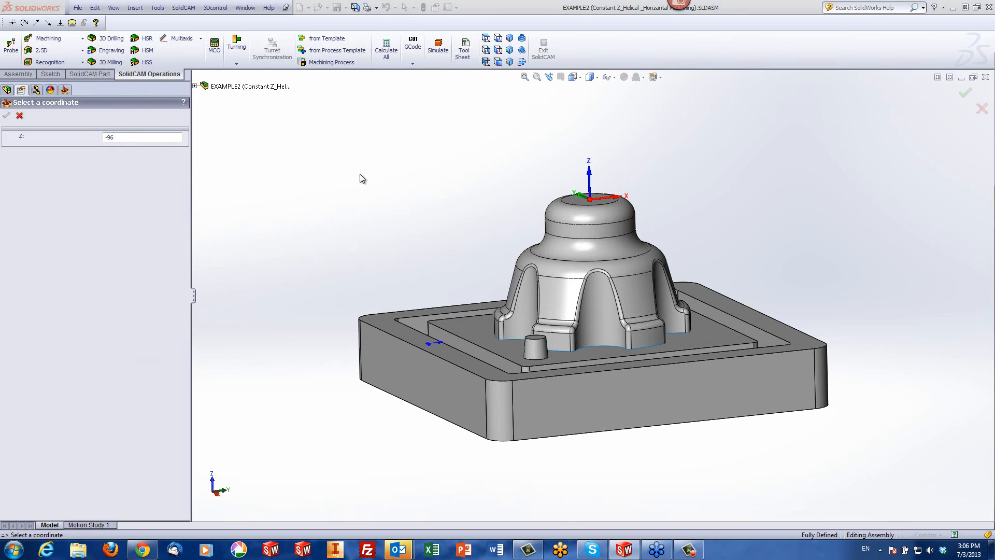
pyautogui.click(464, 332)
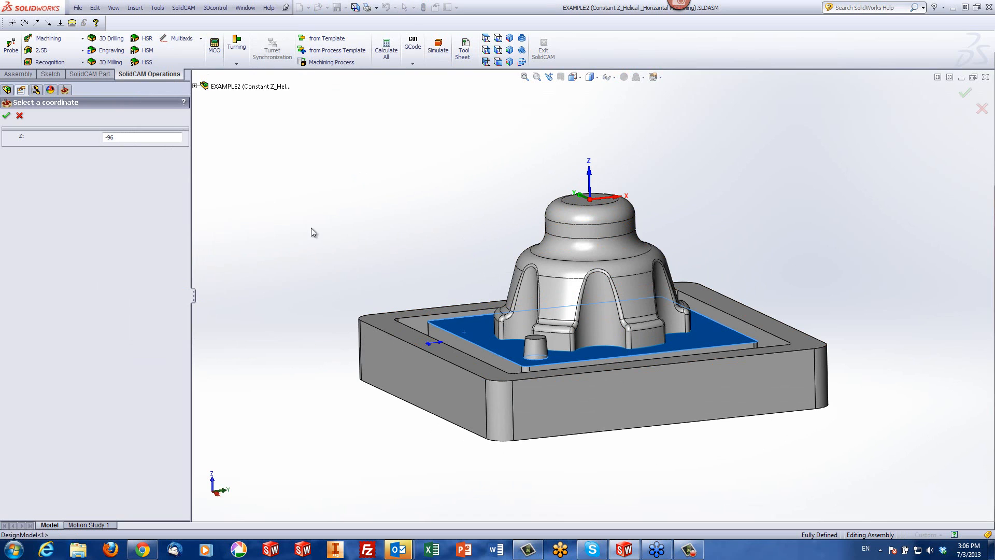
pyautogui.click(6, 115)
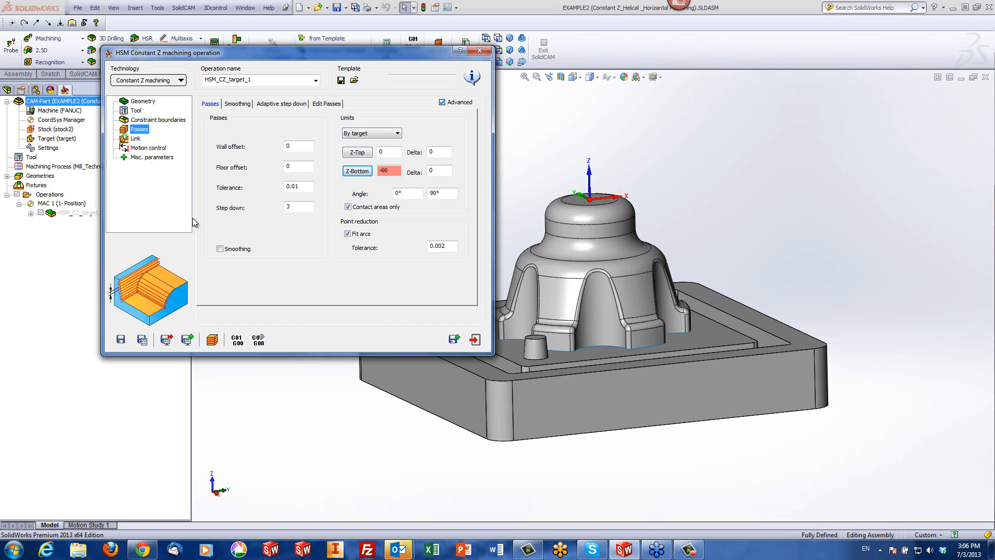
# - Check the adaptive step down options, calculate the Constant Z operation and open its simulation in a straight side view
pyautogui.click(269, 106)
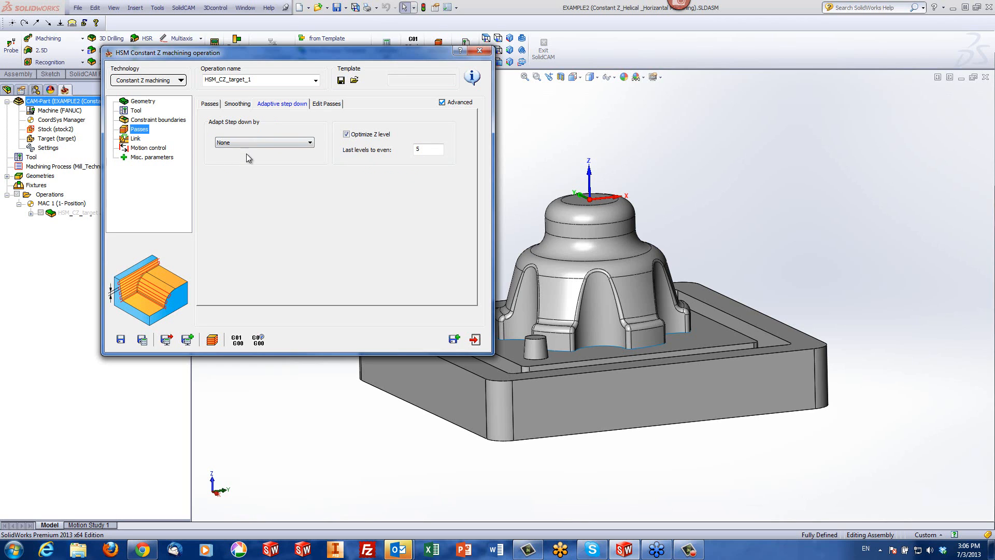
pyautogui.click(212, 340)
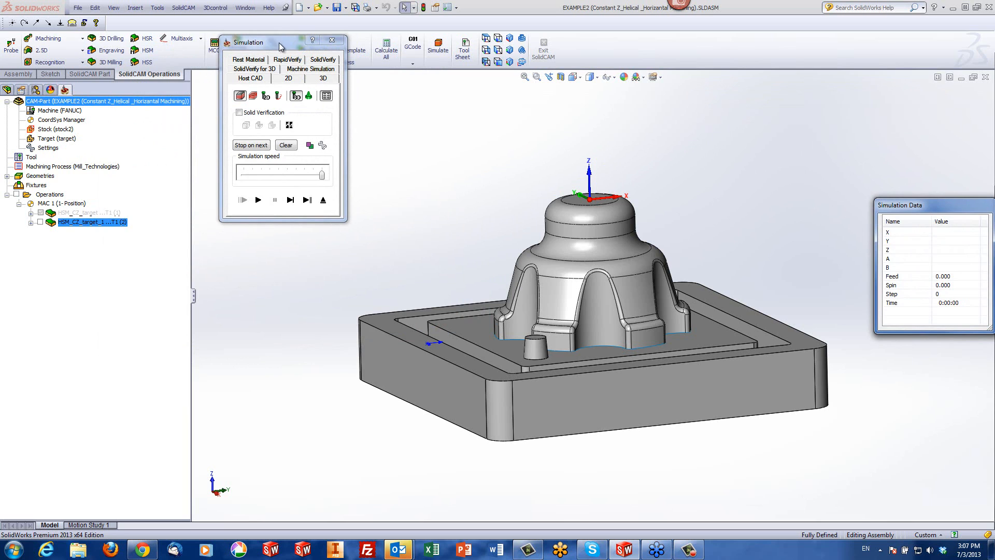
pyautogui.moveTo(282, 43); pyautogui.dragTo(354, 39)
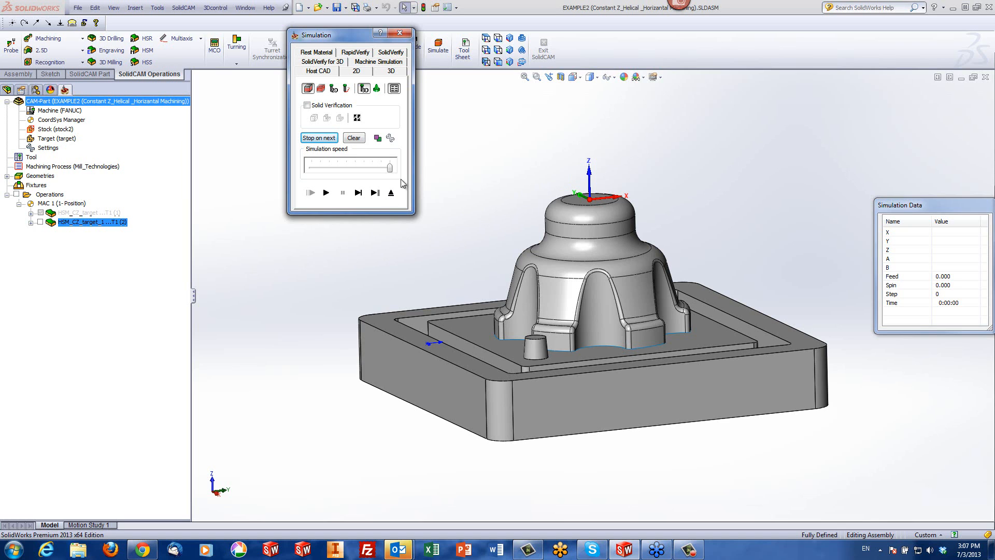
pyautogui.click(486, 61)
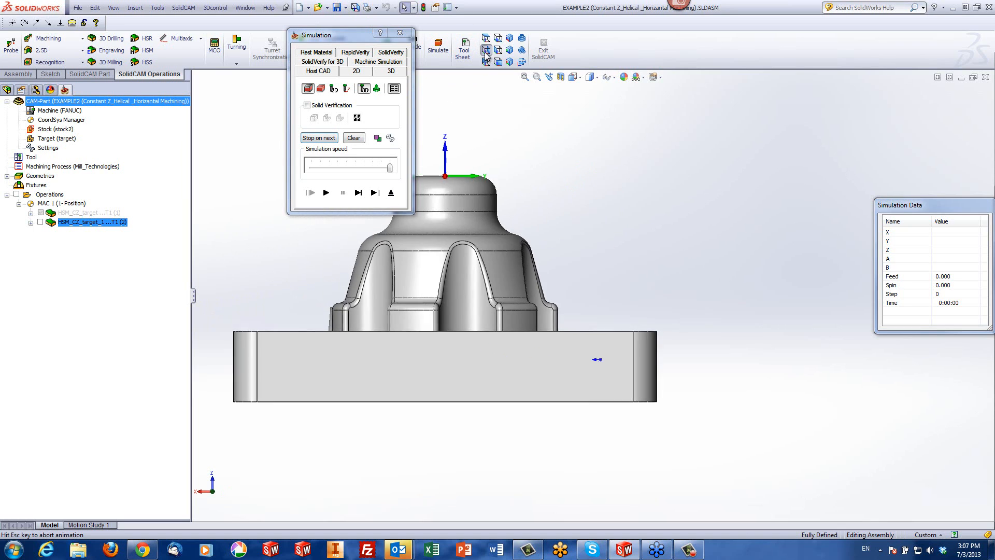
# - Play the simulation of the Constant Z toolpath and examine the passes around the boss from above and at an angle
pyautogui.click(326, 193)
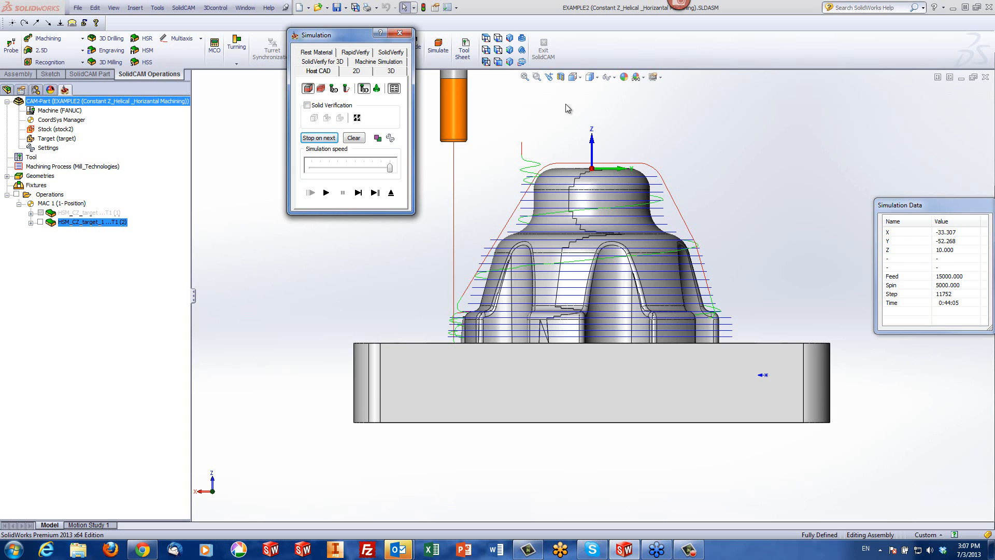
pyautogui.click(485, 37)
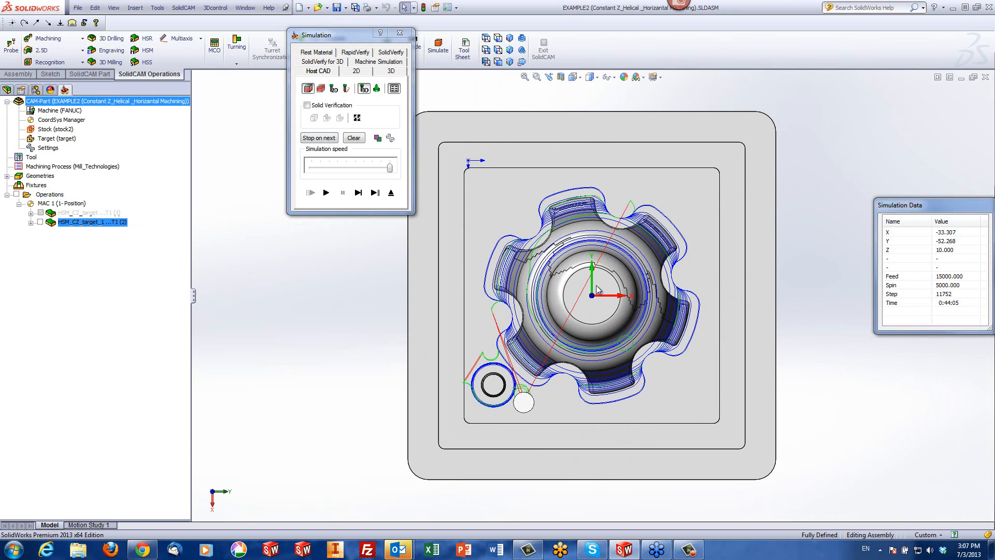
pyautogui.scroll(-3, 604, 288)
pyautogui.scroll(-2, 607, 283)
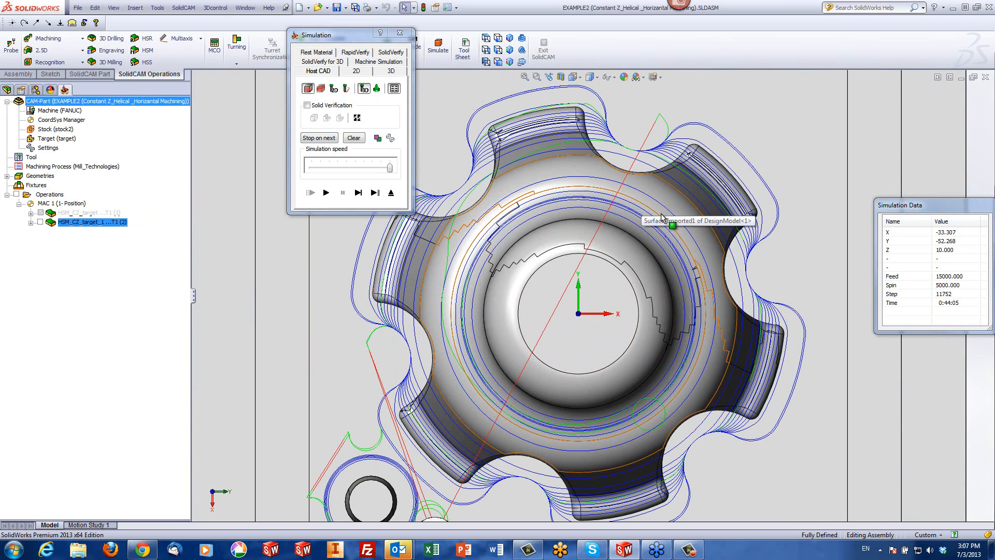
pyautogui.moveTo(637, 255); pyautogui.dragTo(693, 271, button='middle')
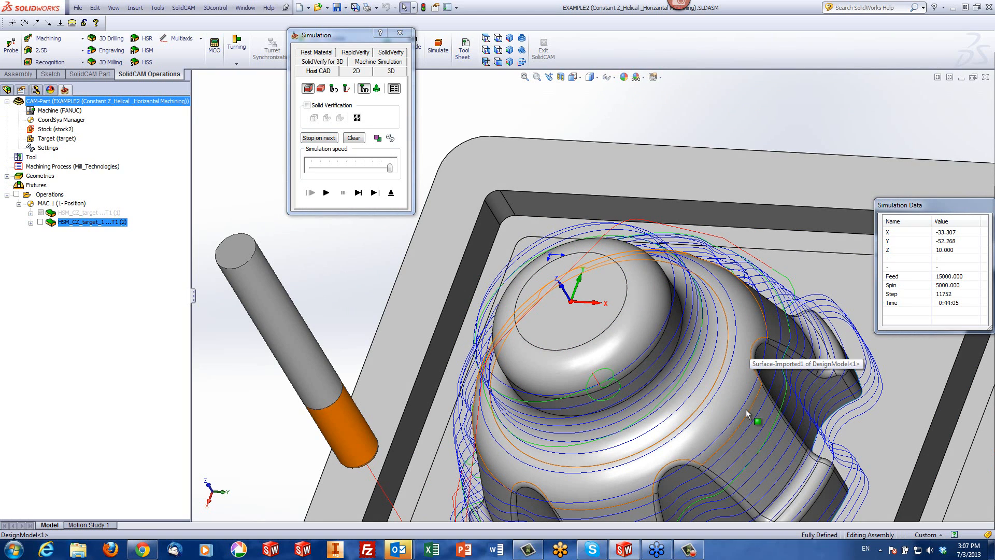
pyautogui.moveTo(729, 403); pyautogui.dragTo(710, 340, button='middle')
pyautogui.scroll(4, 733, 369)
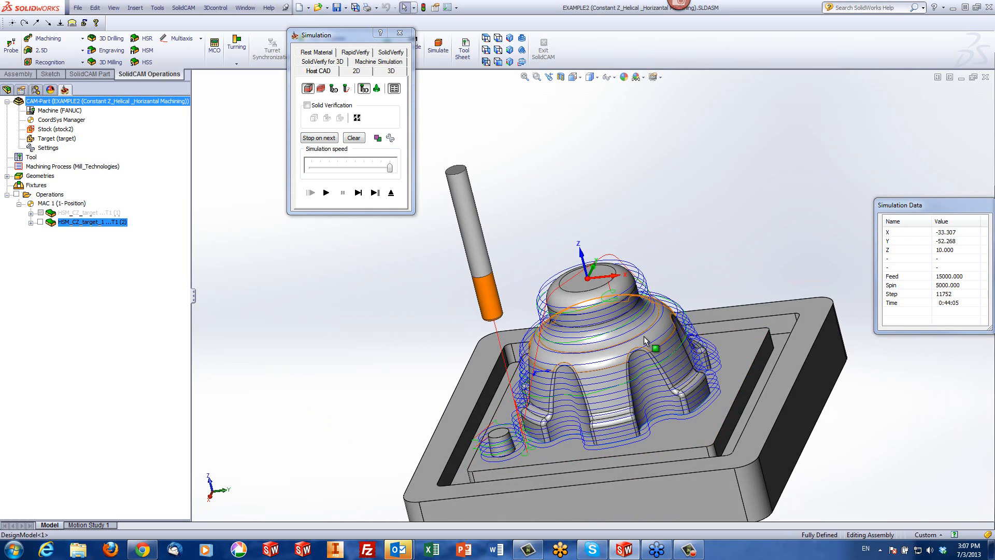
pyautogui.scroll(-2, 694, 342)
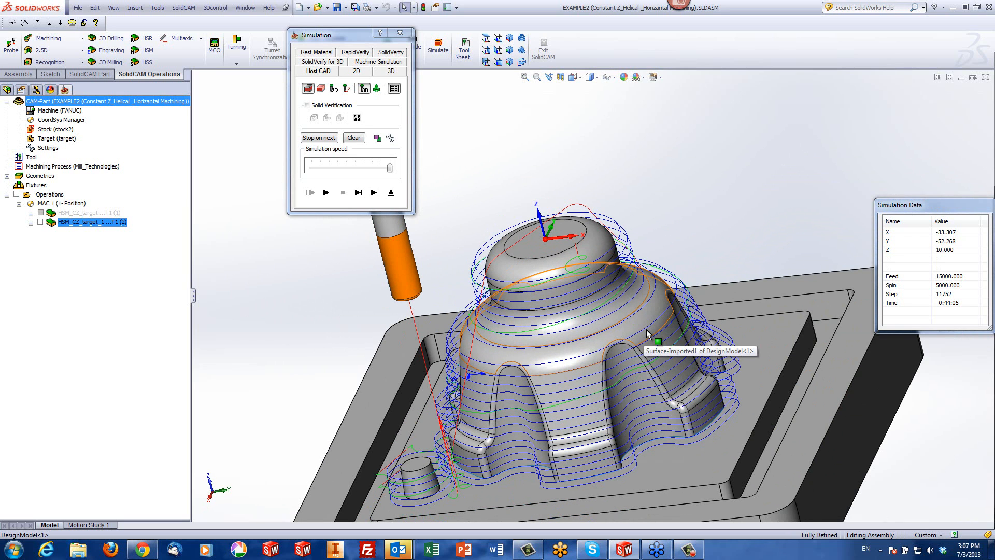
# - Close the simulation and the operation settings, and suppress the HSM_CZ_target_1 operation
pyautogui.click(391, 194)
pyautogui.click(474, 340)
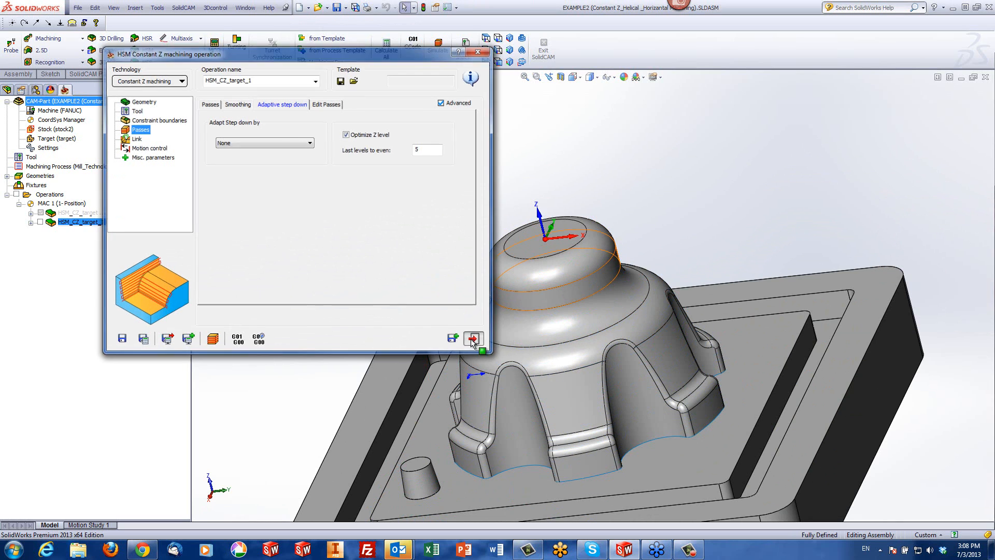
pyautogui.rightClick(69, 223)
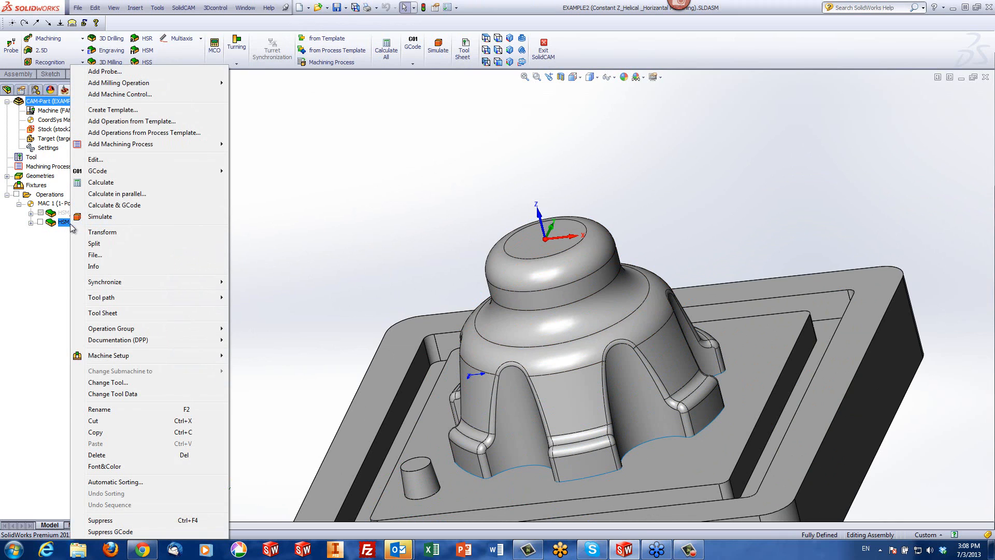
pyautogui.click(151, 520)
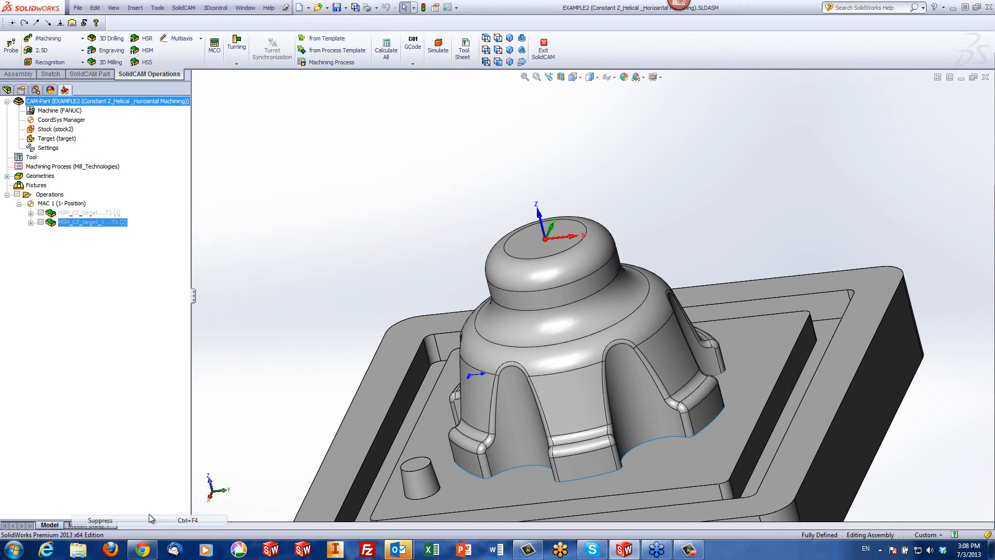
# - Unsuppress the HSM_CZ_target operation and open its settings for editing
pyautogui.doubleClick(75, 214)
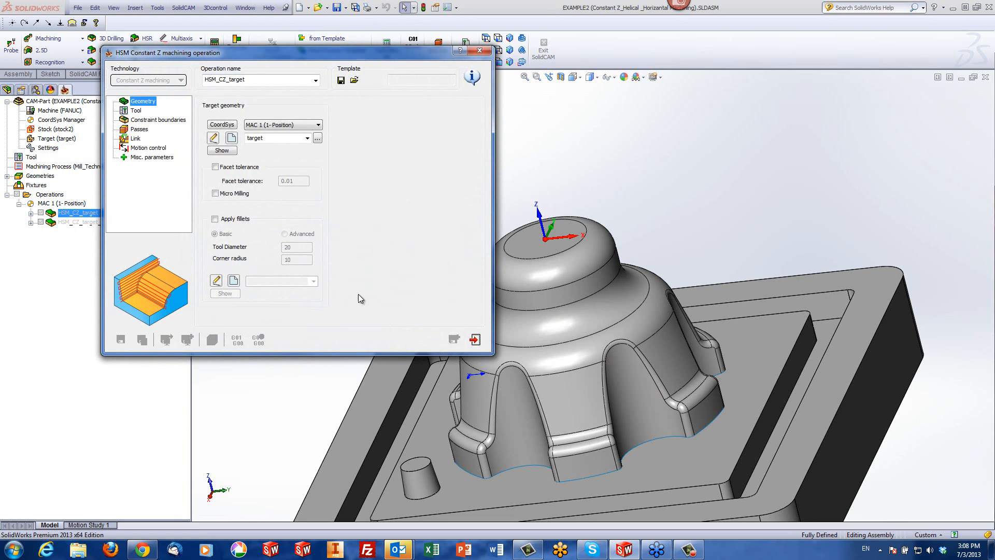
pyautogui.click(474, 339)
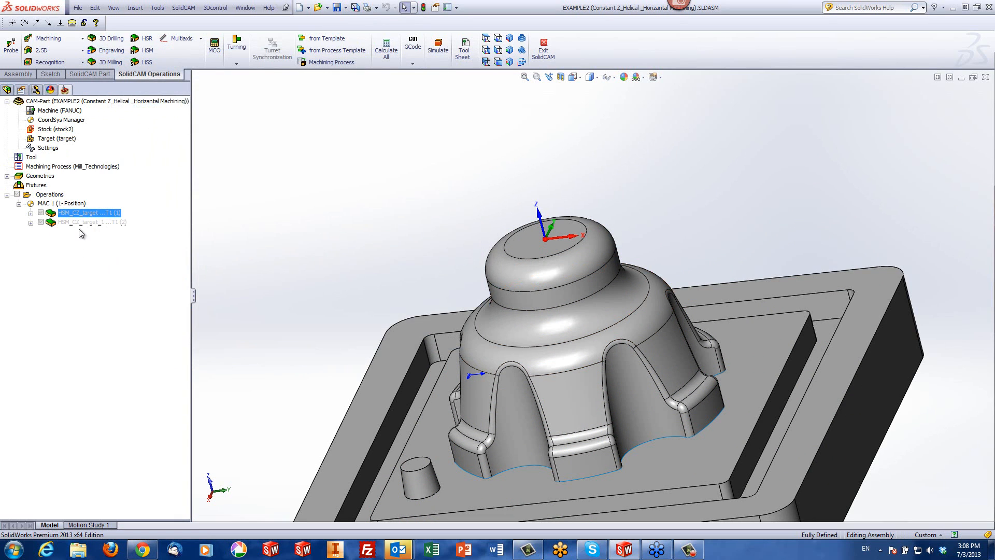
pyautogui.rightClick(90, 218)
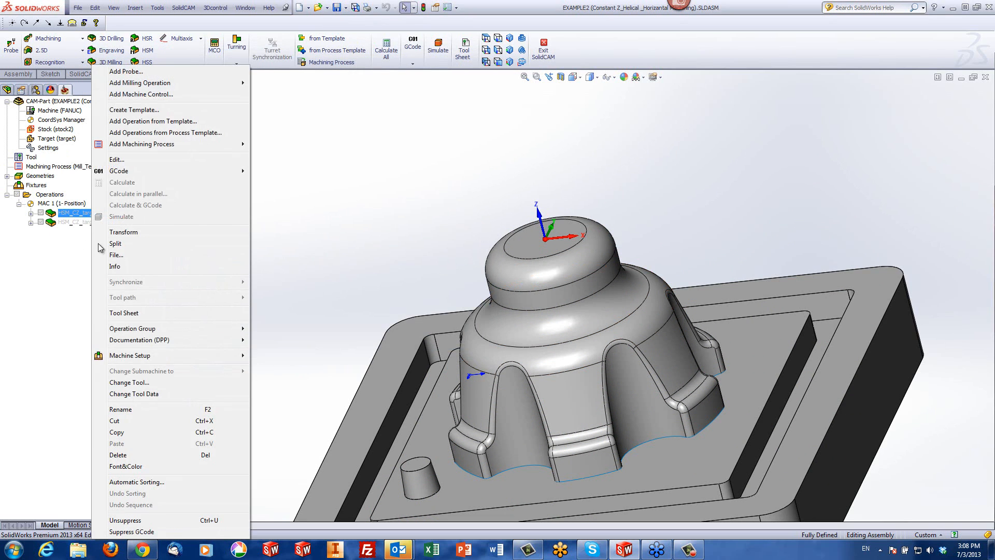
pyautogui.click(161, 520)
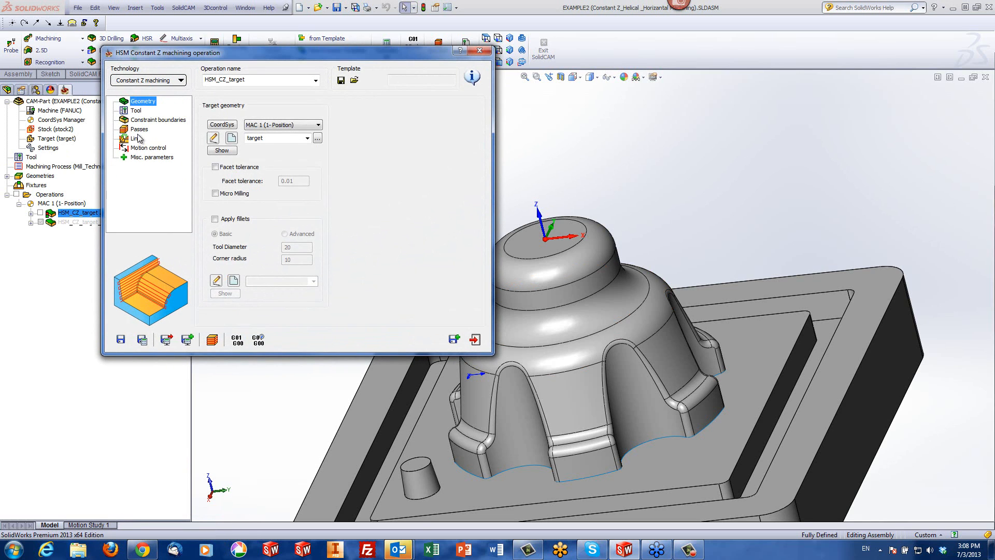
# - Review the step down and adaptive step down settings of the passes, keeping Automatically insert extra passes selected
pyautogui.click(139, 129)
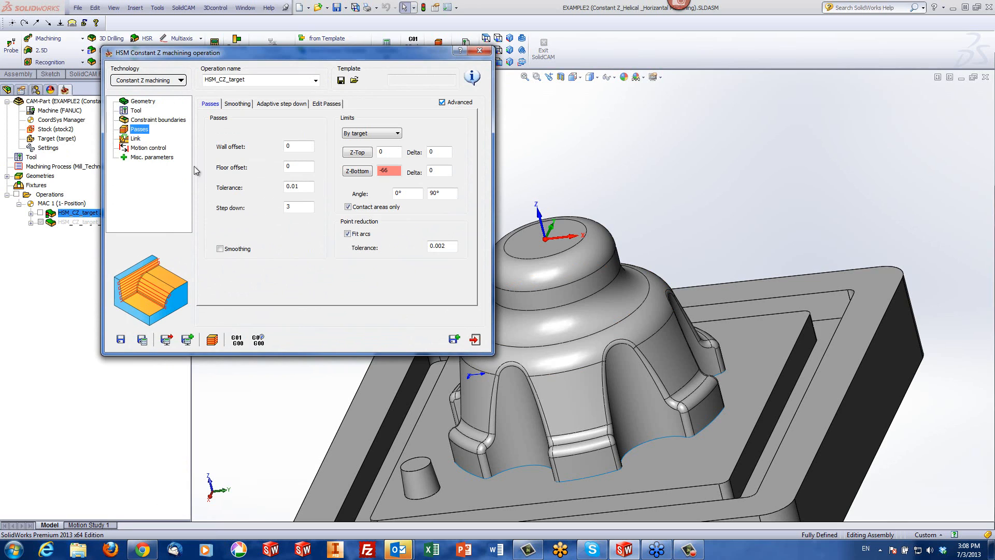
pyautogui.click(297, 206)
pyautogui.click(276, 104)
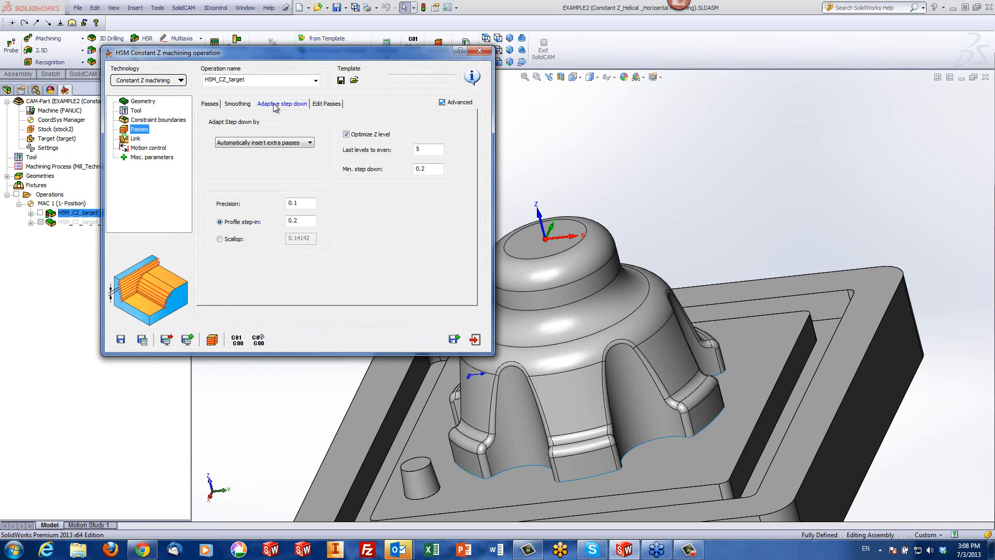
pyautogui.click(286, 148)
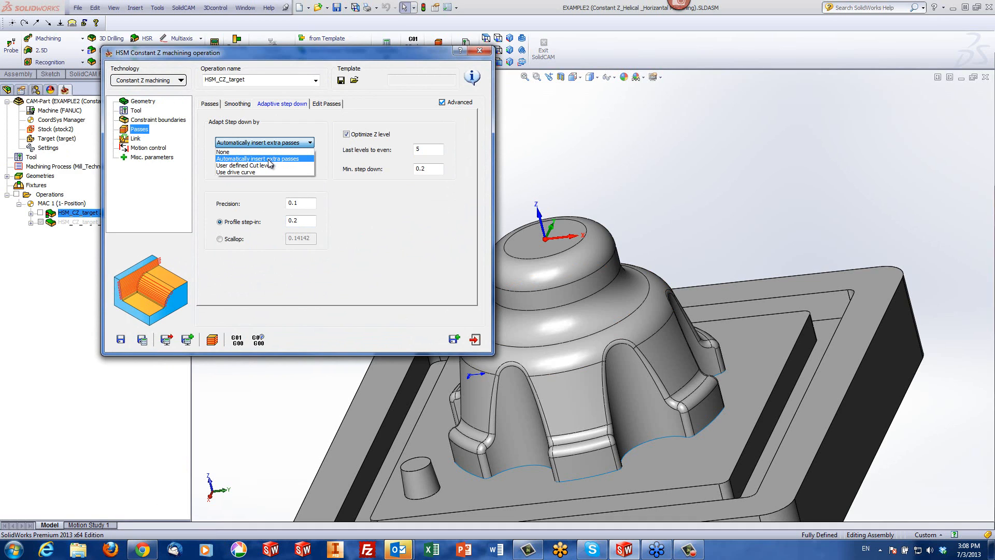
pyautogui.click(269, 159)
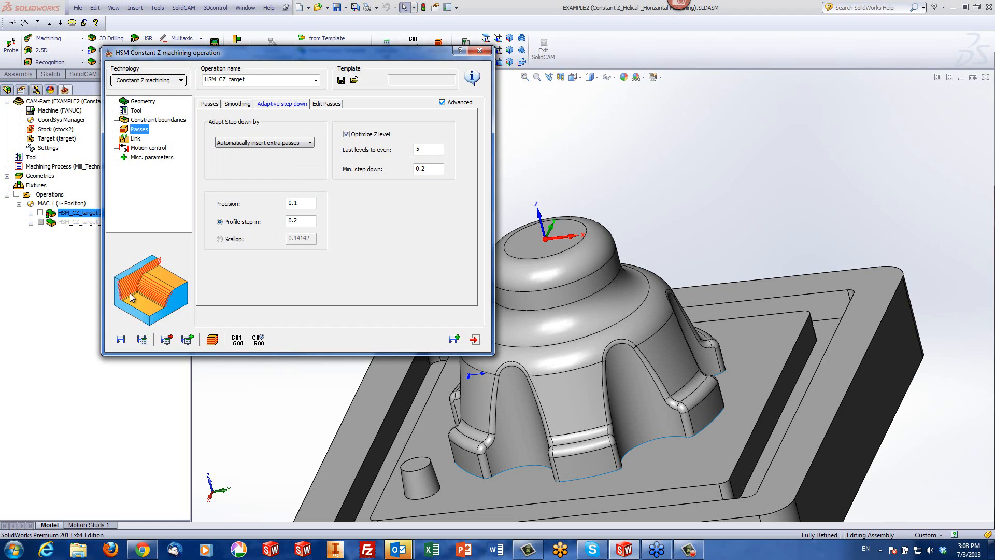
pyautogui.click(429, 168)
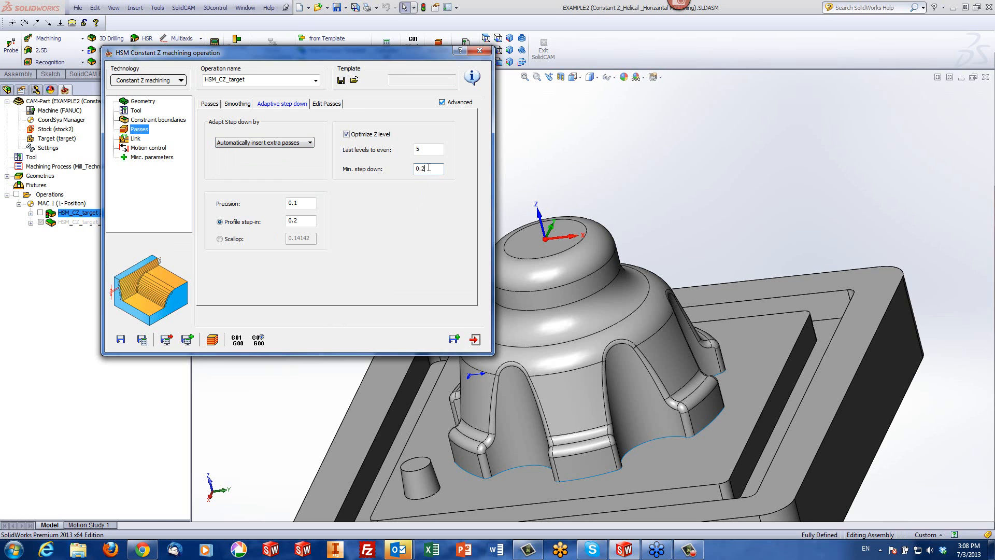
# - Inspect the steep and shallow areas of the boss and compare the Profile step-in and Scallop options, keeping Profile step-in
pyautogui.moveTo(589, 279); pyautogui.dragTo(616, 249, button='middle')
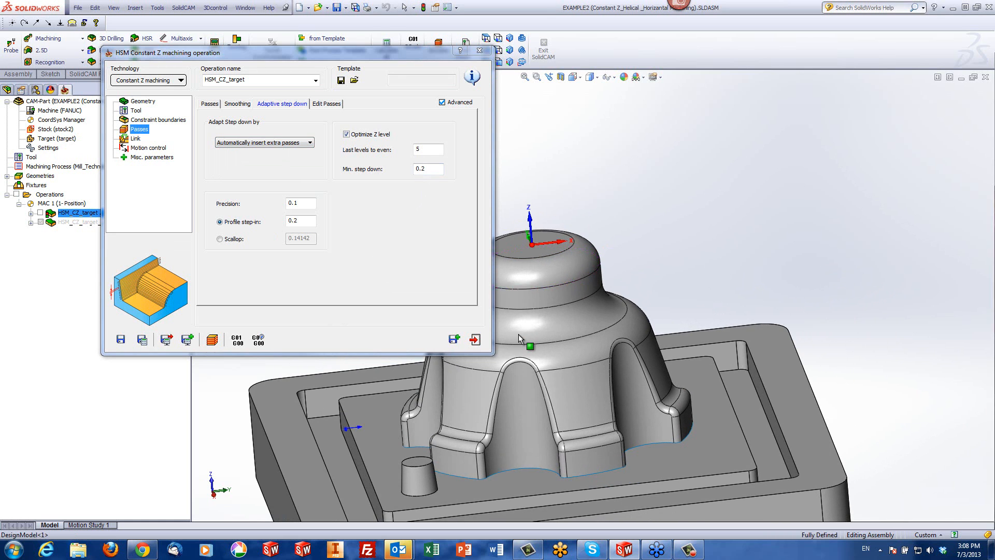
pyautogui.scroll(2, 522, 335)
pyautogui.scroll(-3, 546, 323)
pyautogui.moveTo(585, 292); pyautogui.dragTo(592, 265, button='middle')
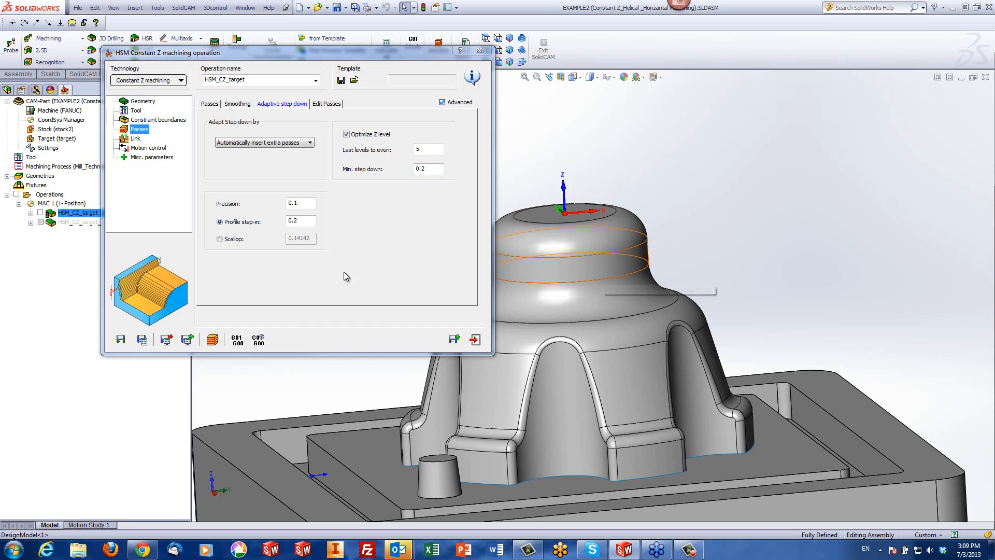
pyautogui.click(301, 222)
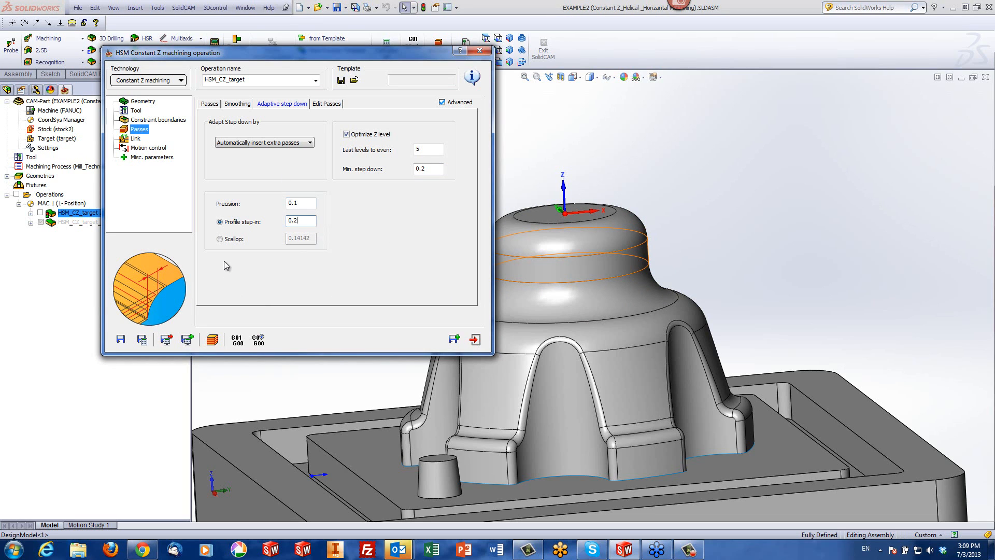
pyautogui.click(221, 240)
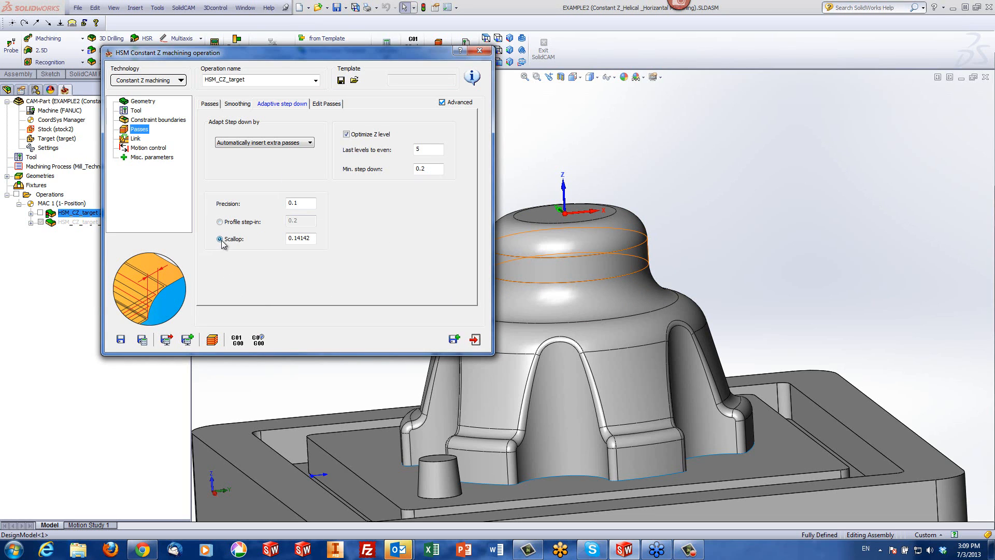
pyautogui.click(222, 223)
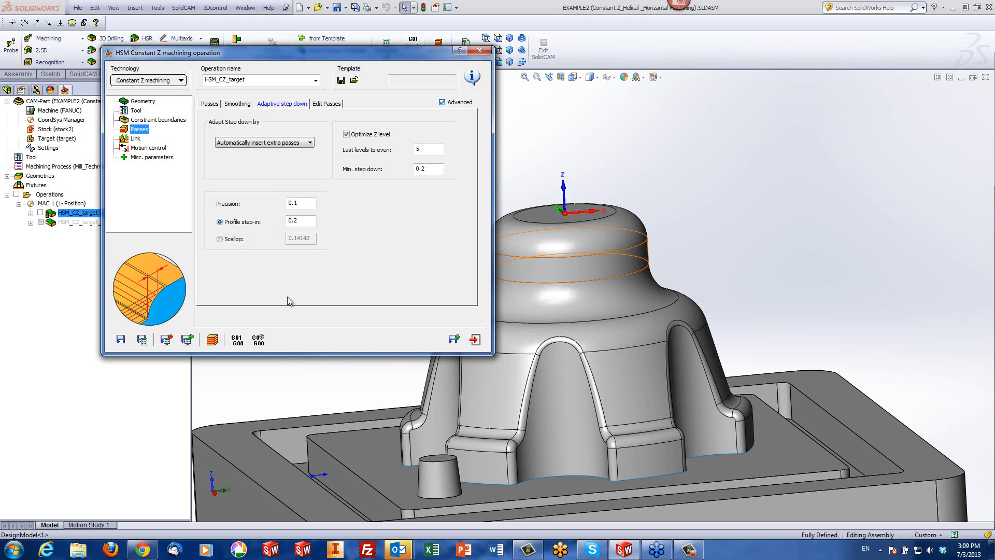
# - Simulate the HSM_CZ_target operation from a top view and examine the added passes on the boss at an angle
pyautogui.click(214, 342)
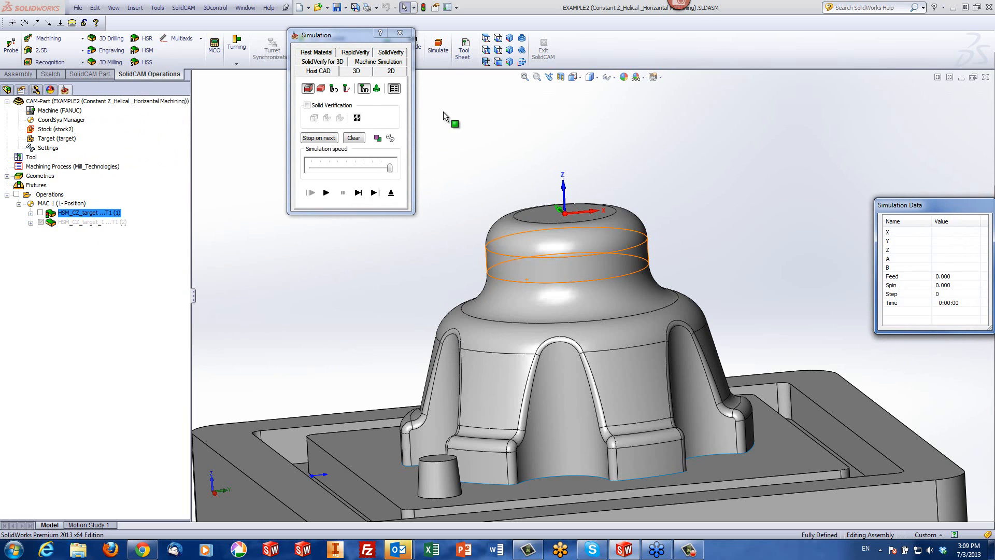
pyautogui.click(486, 38)
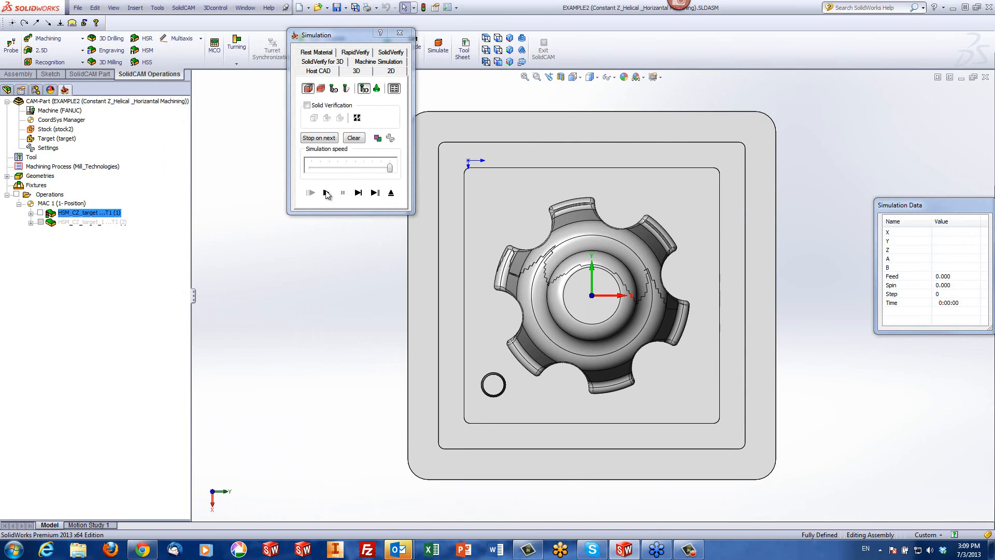
pyautogui.click(326, 192)
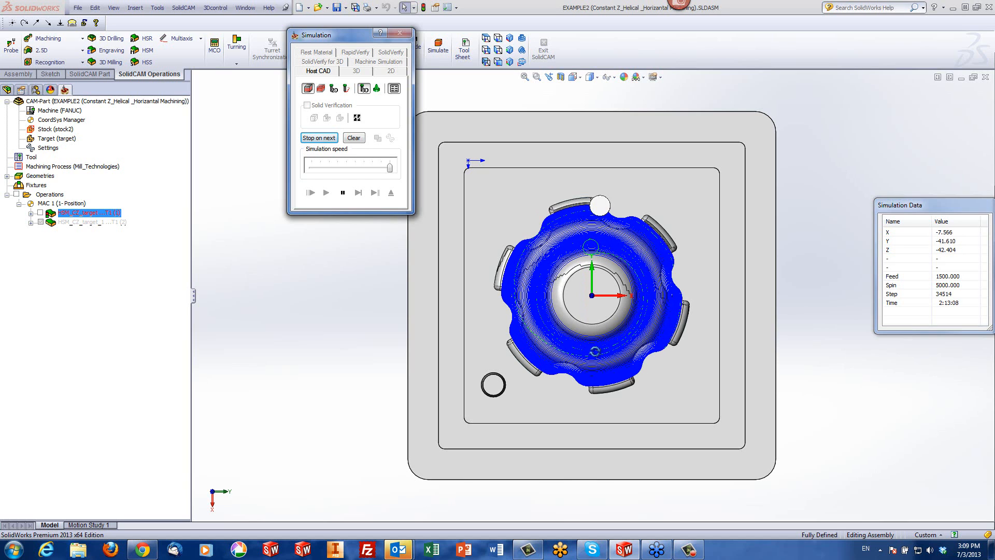
pyautogui.moveTo(590, 356); pyautogui.dragTo(570, 271, button='middle')
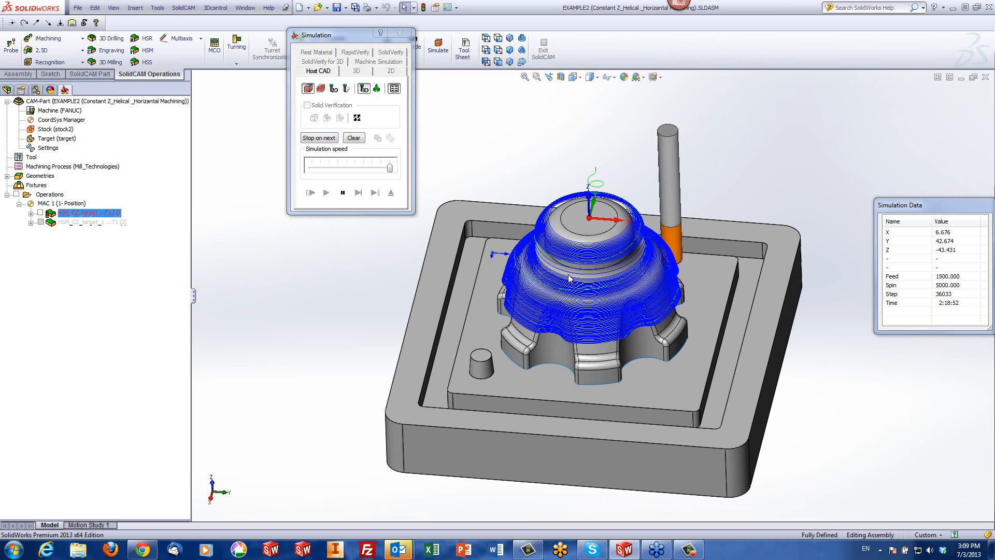
pyautogui.scroll(-2, 569, 275)
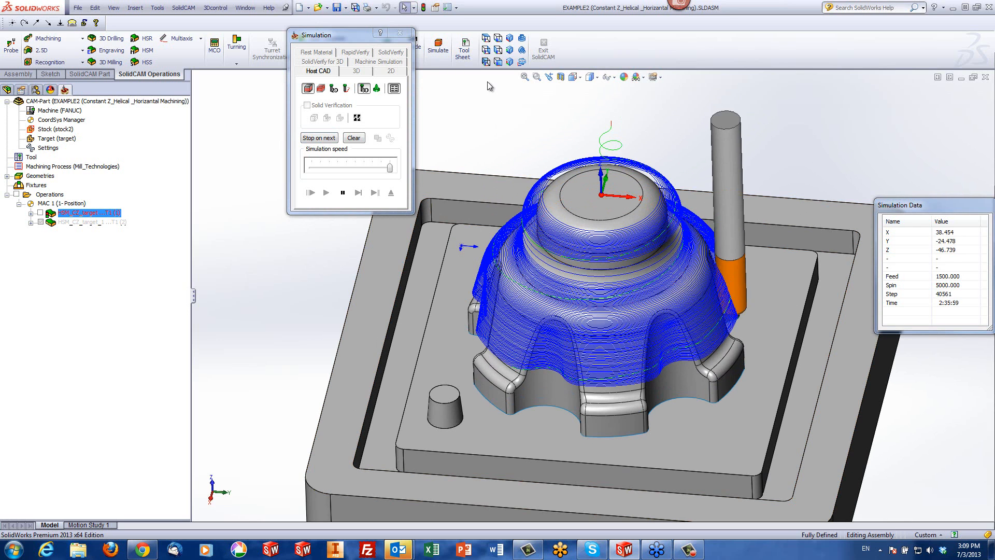
# - Examine the spacing of the passes in a straight side view and highlight the vertical neck face of the boss
pyautogui.click(485, 60)
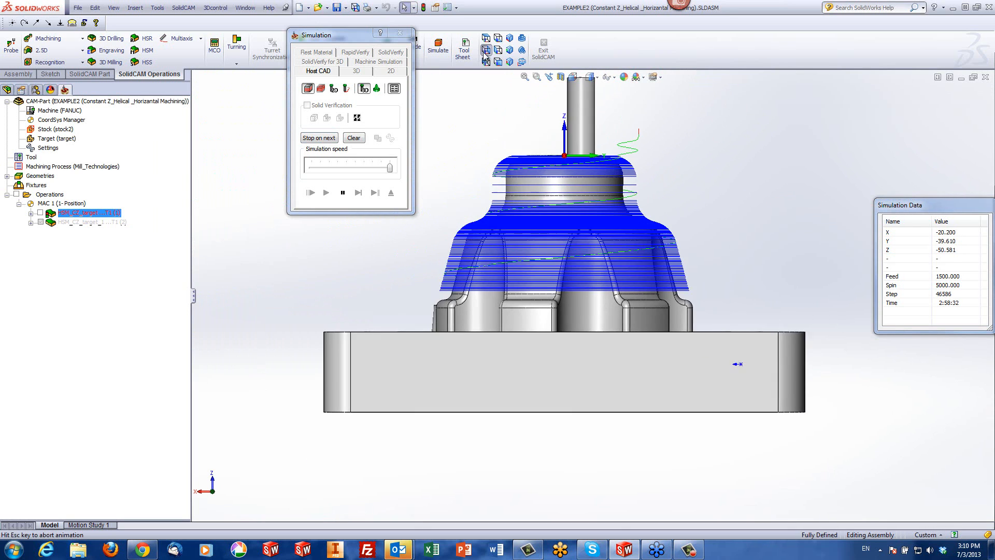
pyautogui.scroll(-3, 645, 203)
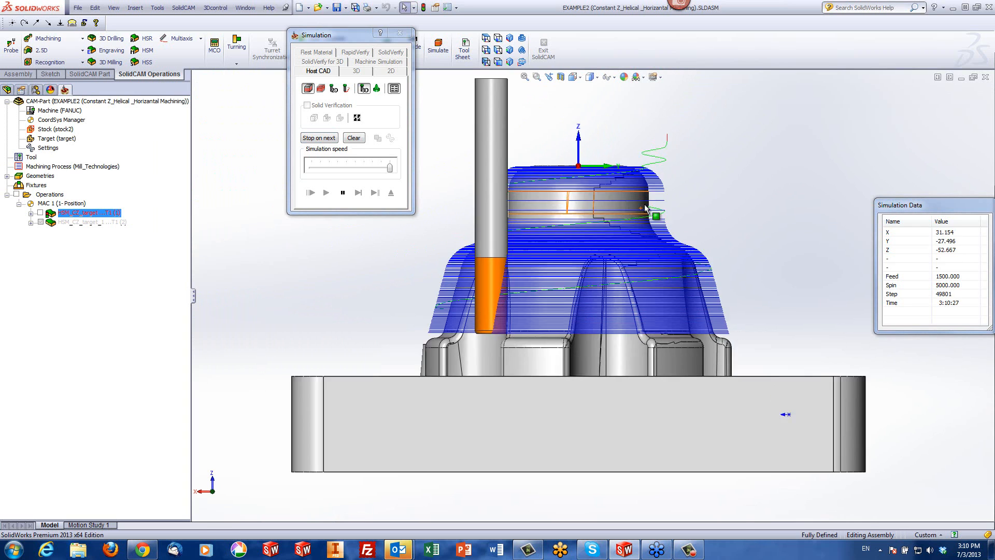
pyautogui.scroll(-2, 643, 206)
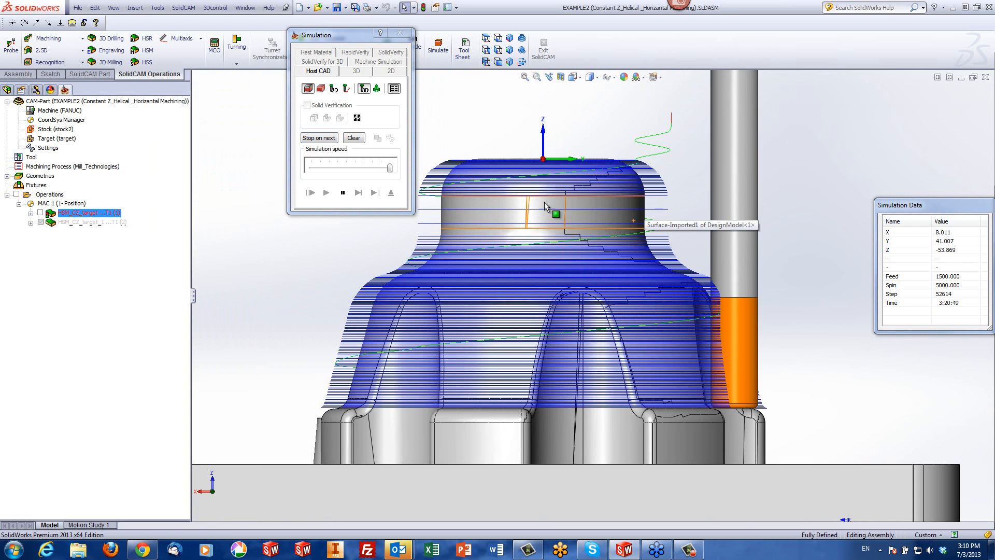
pyautogui.click(511, 206)
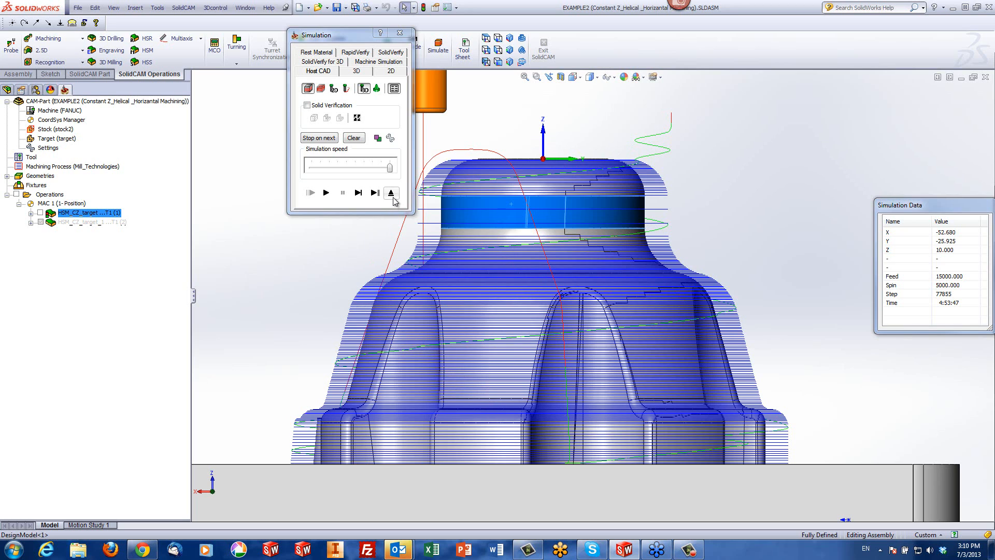
# - Examine the complete simulated toolpath around the boss and the small pin from an angled view
pyautogui.moveTo(426, 314); pyautogui.dragTo(500, 335, button='middle')
pyautogui.scroll(5, 500, 335)
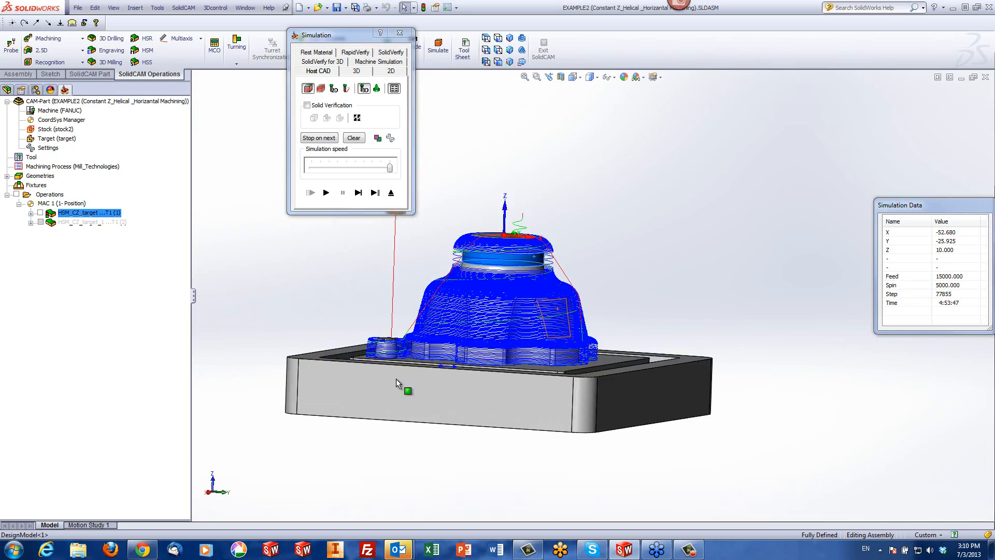
pyautogui.moveTo(396, 378); pyautogui.dragTo(431, 361, button='middle')
pyautogui.scroll(-2, 432, 334)
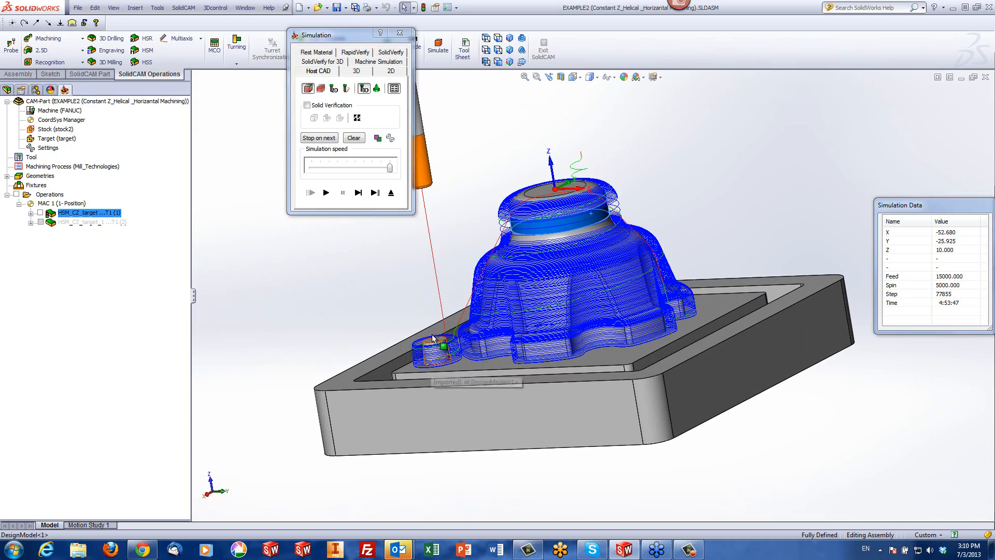
pyautogui.scroll(-3, 442, 284)
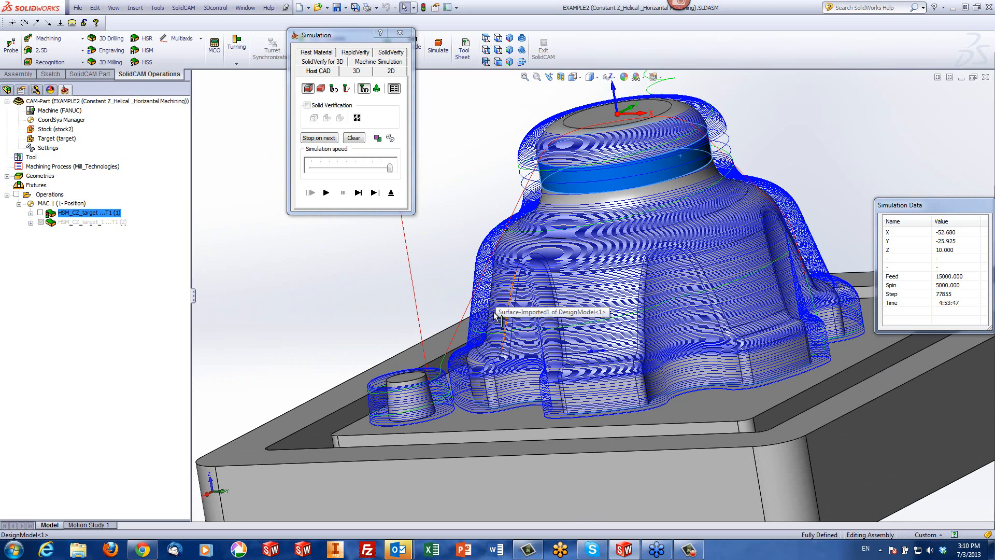
# - Close the simulation of the first operation and unsuppress the HSM_CZ_target_1 operation
pyautogui.click(367, 201)
pyautogui.click(392, 194)
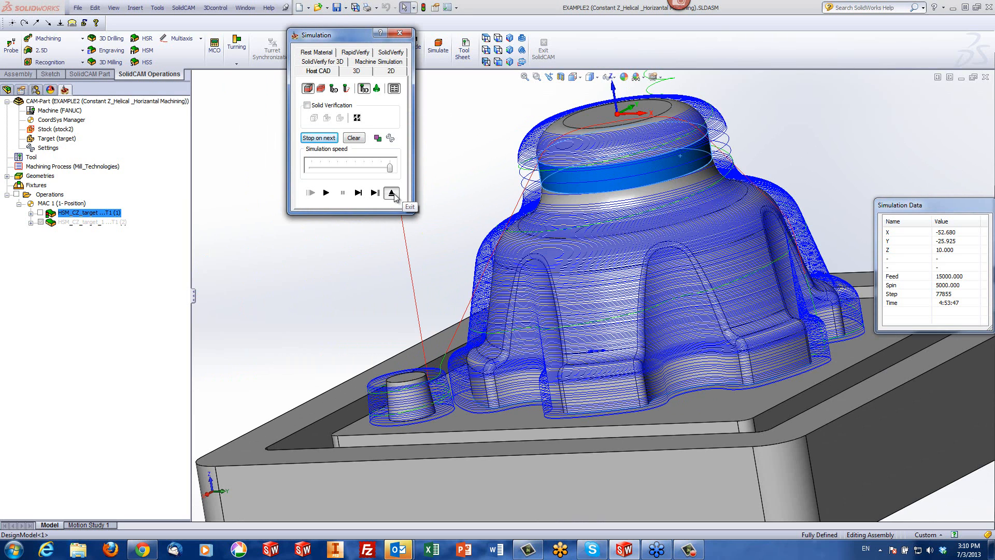
pyautogui.click(474, 338)
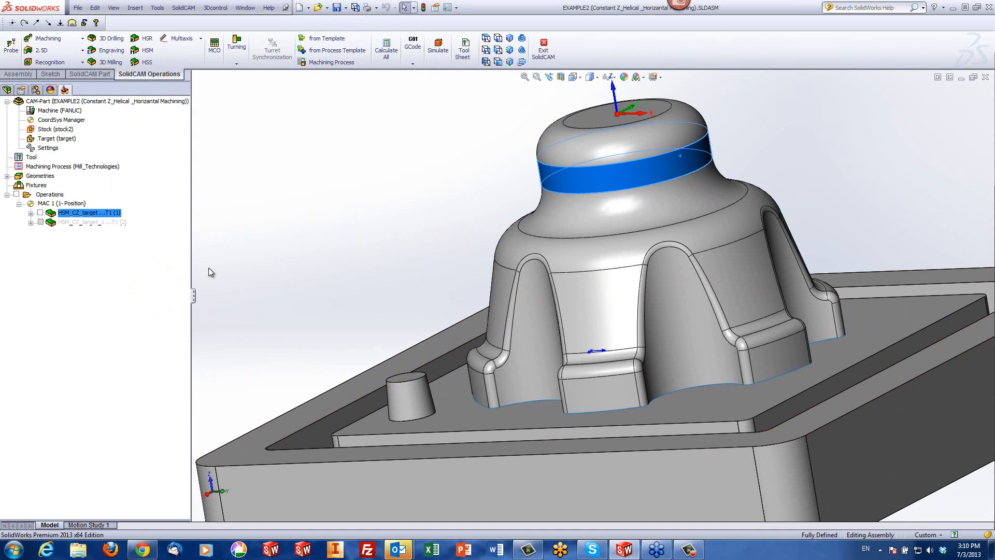
pyautogui.rightClick(87, 223)
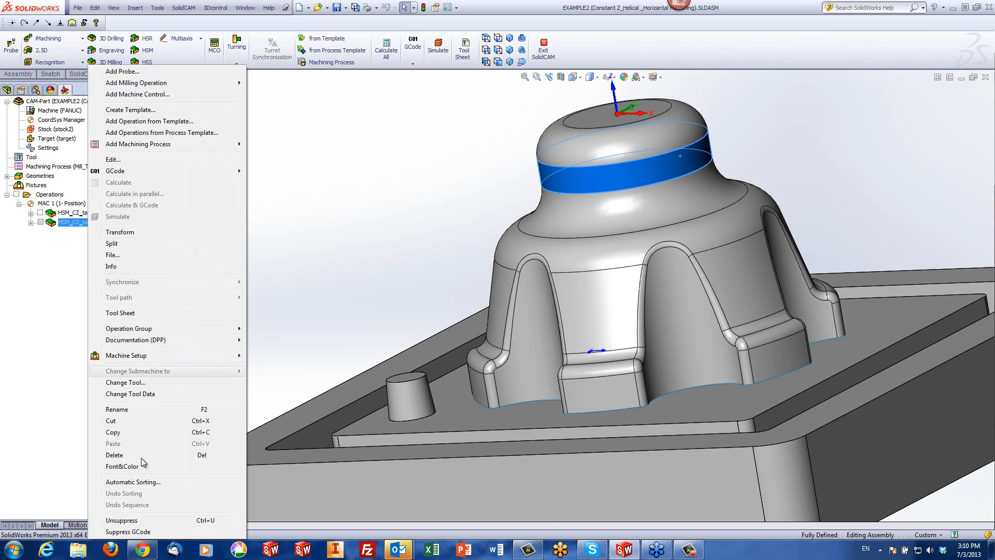
pyautogui.click(136, 521)
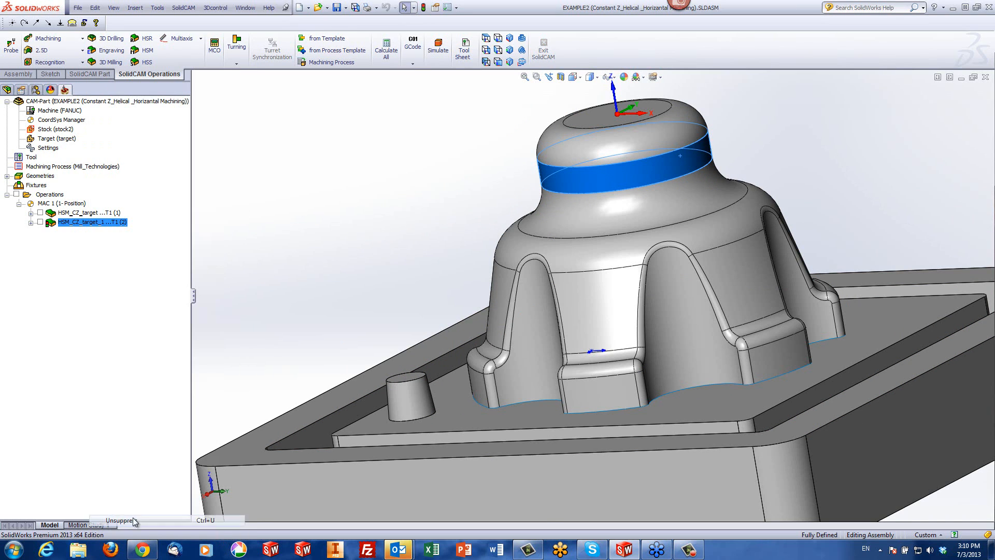
# - Open the HSM_CZ_target_1 operation and simulate its toolpath on the host CAD model
pyautogui.doubleClick(80, 223)
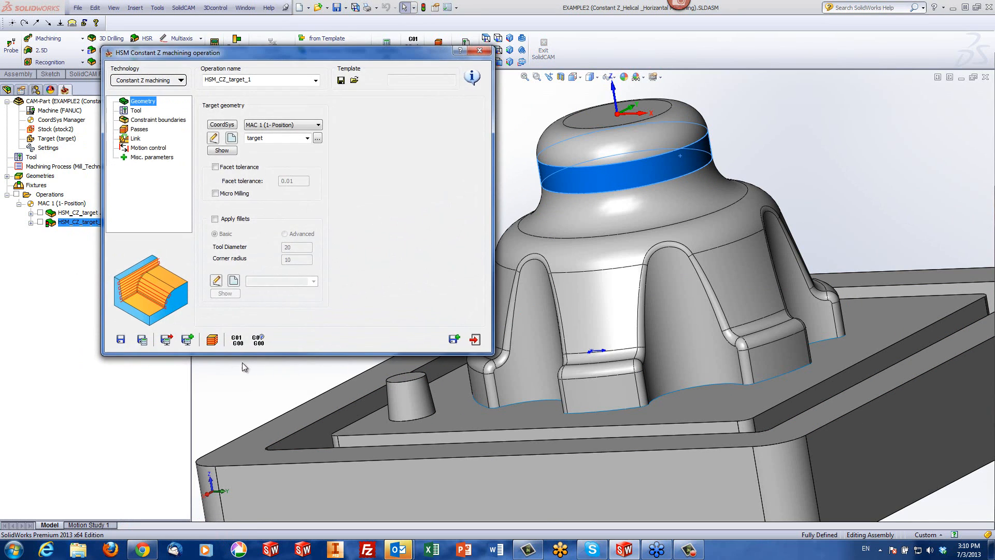
pyautogui.click(212, 340)
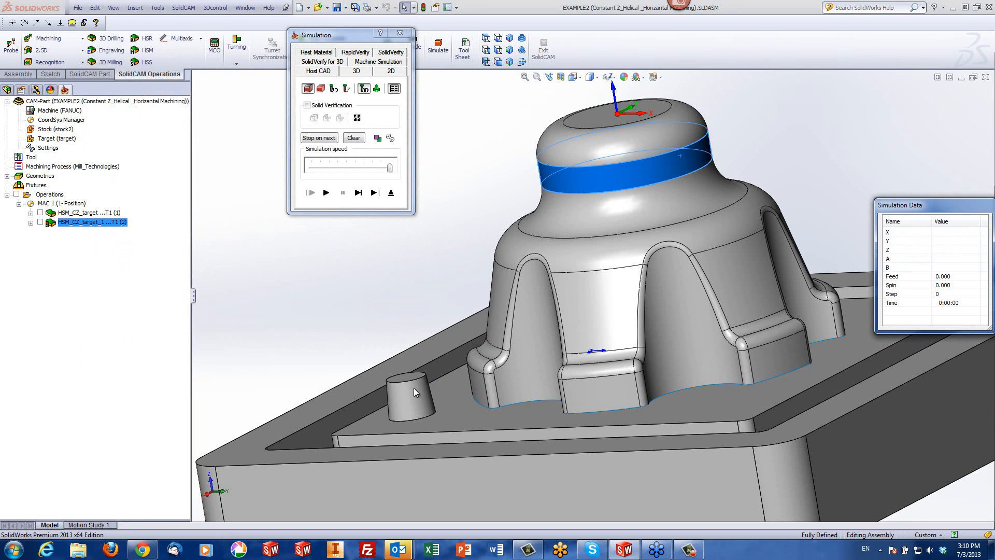
pyautogui.click(326, 193)
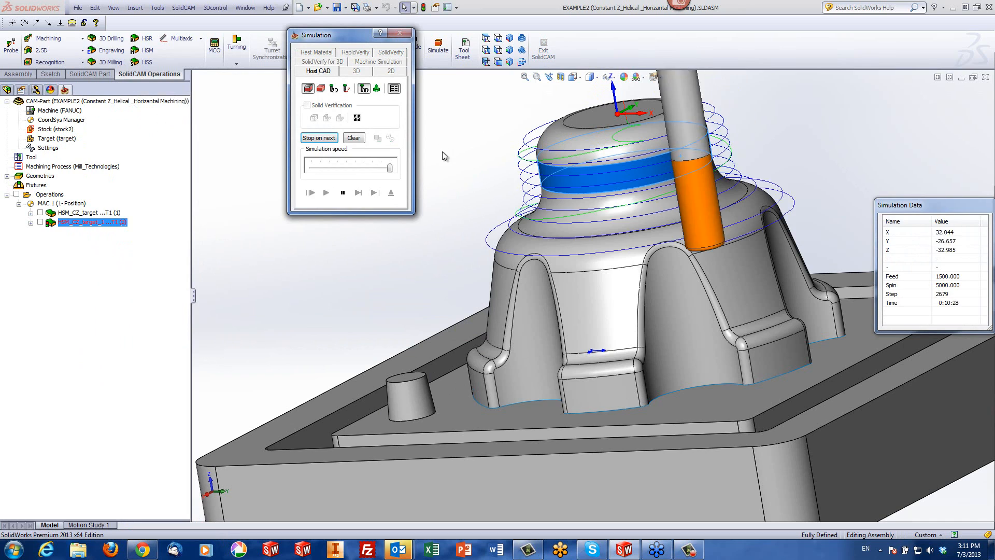
# - Examine the even spacing of the Constant Z passes on the boss from a low angle and in straight side views
pyautogui.moveTo(455, 435); pyautogui.dragTo(448, 414, button='middle')
pyautogui.scroll(-1, 482, 409)
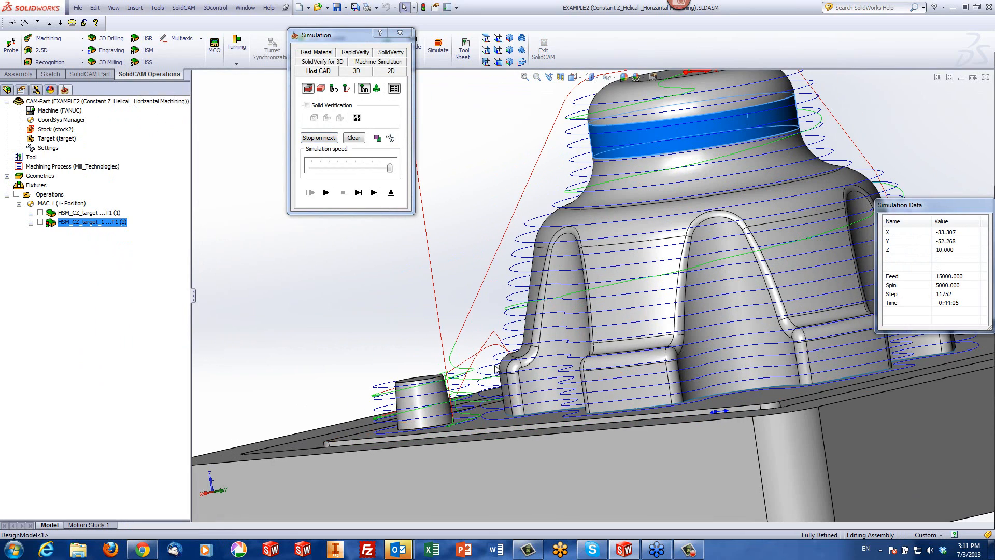
pyautogui.moveTo(424, 402); pyautogui.dragTo(474, 391, button='middle')
pyautogui.click(486, 62)
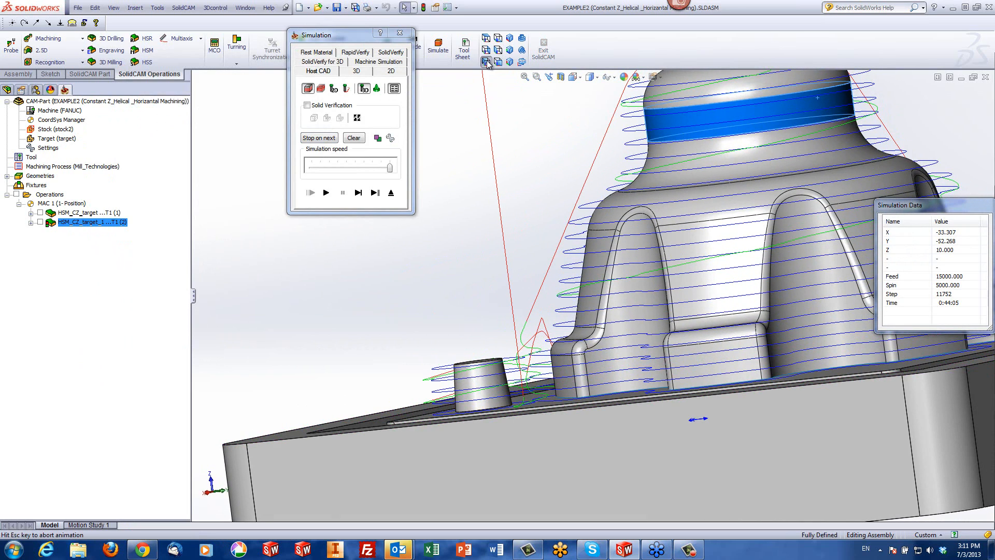
pyautogui.click(487, 62)
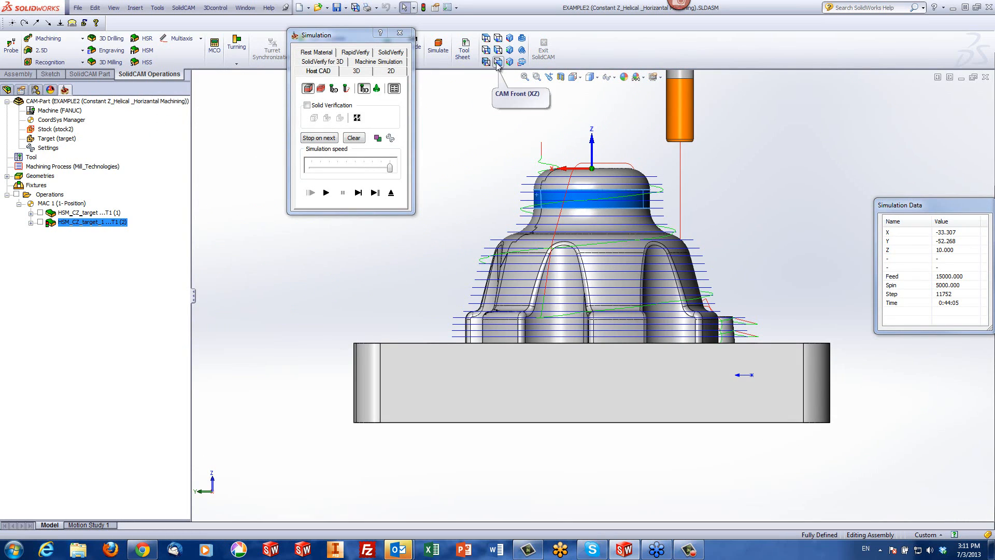
pyautogui.scroll(-3, 469, 337)
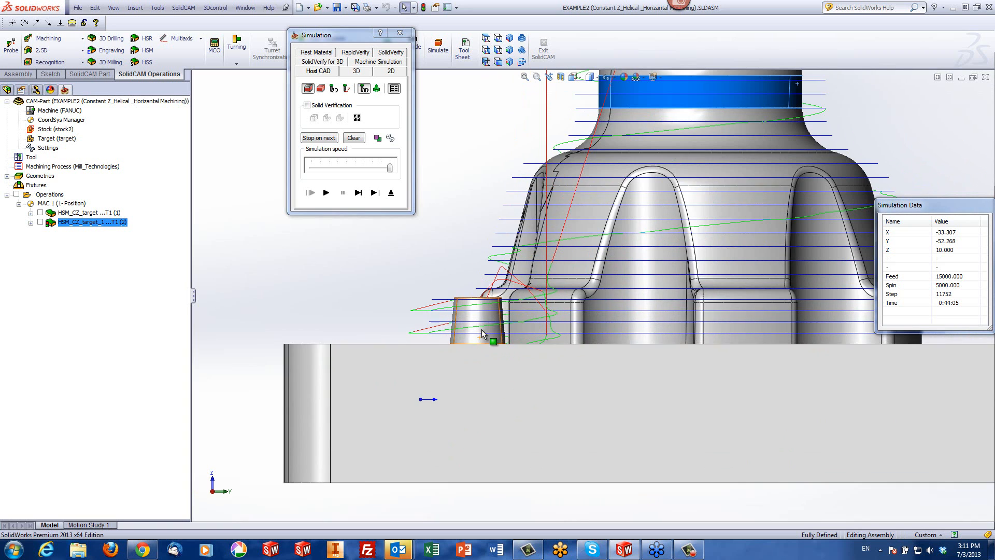
# - Inspect the passes and linking moves between the small pin and the boss from the side and at an angle
pyautogui.middleClick(482, 329)
pyautogui.moveTo(482, 329)
pyautogui.mouseDown(button='middle')
pyautogui.moveTo(437, 332)
pyautogui.moveTo(495, 330)
pyautogui.mouseUp(button='middle')
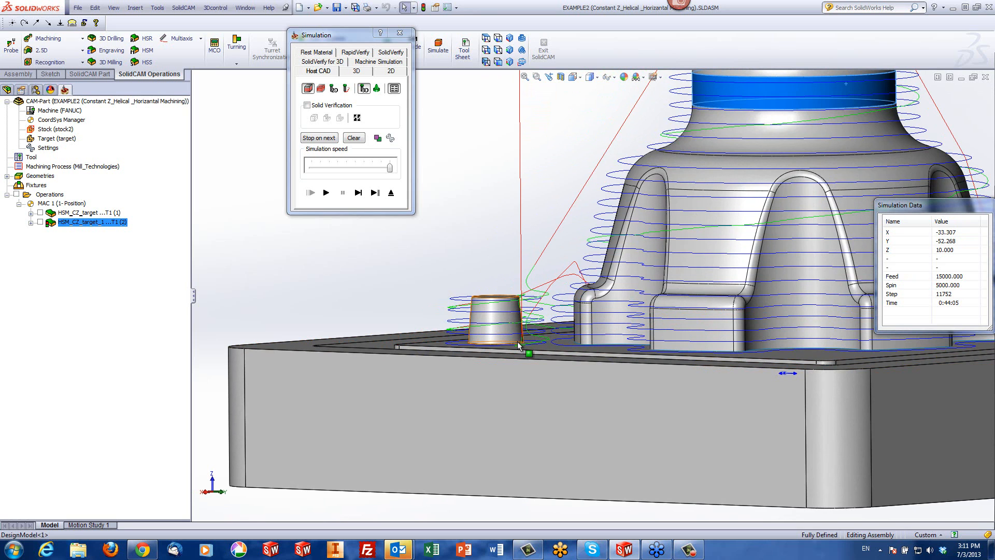
pyautogui.moveTo(524, 316); pyautogui.dragTo(548, 311, button='middle')
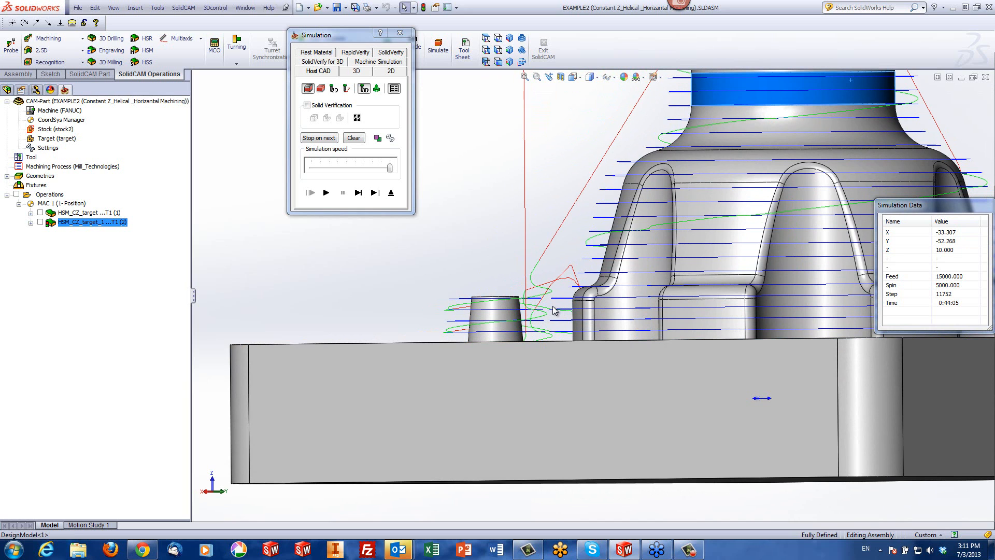
pyautogui.scroll(2, 548, 315)
pyautogui.moveTo(546, 322); pyautogui.dragTo(554, 362, button='middle')
pyautogui.scroll(-2, 568, 317)
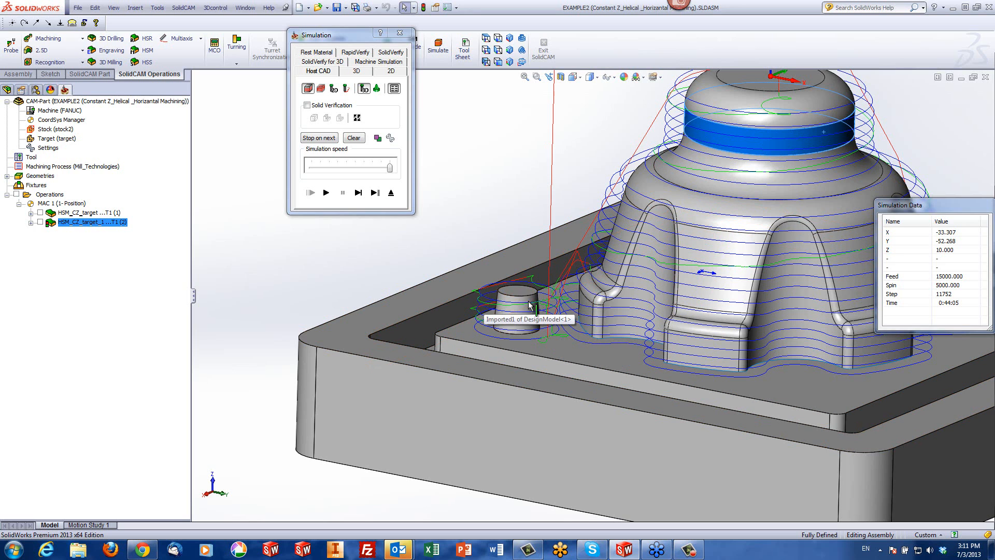
# - Leave the simulation and set the maximum stock thickness in the operation's link settings to 1
pyautogui.click(391, 192)
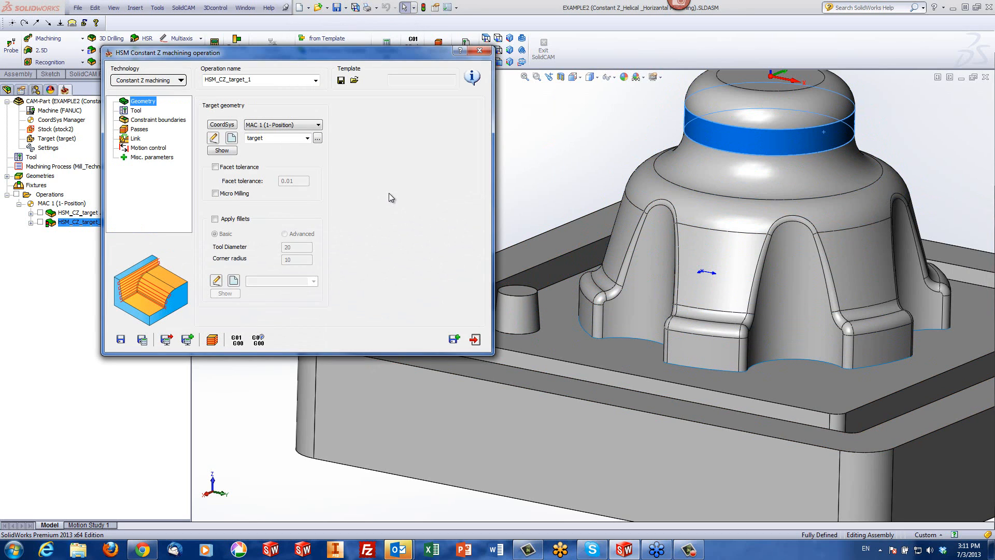
pyautogui.click(134, 139)
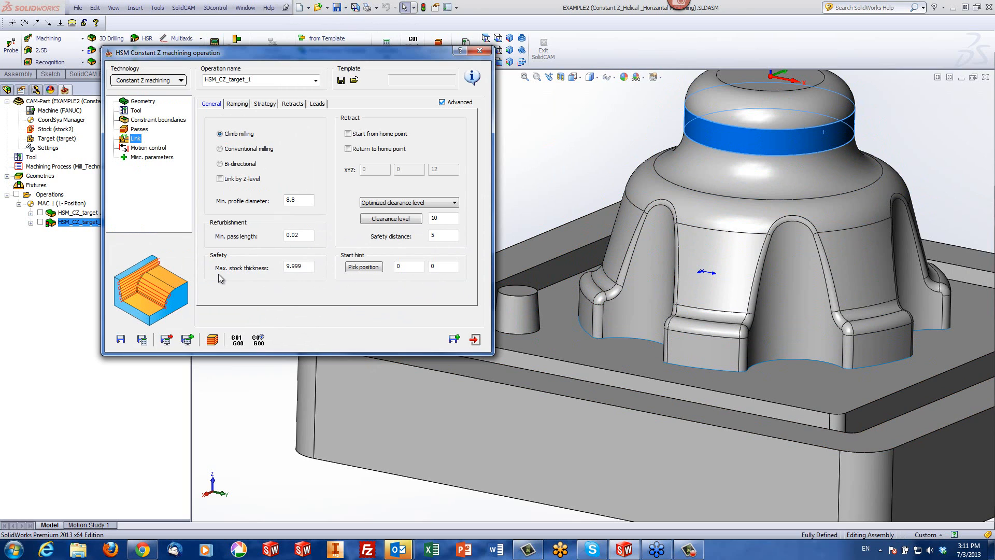
pyautogui.click(303, 266)
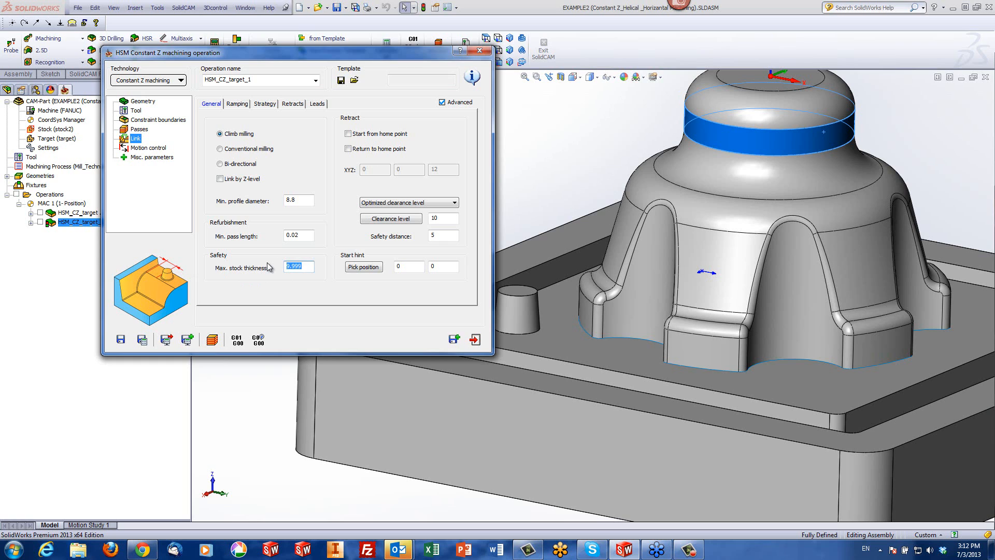
pyautogui.write('1')
# - Simulate the changed HSM_CZ_target_1 toolpath, watching the boss and then the pin from the side at a reduced simulation speed
pyautogui.click(212, 339)
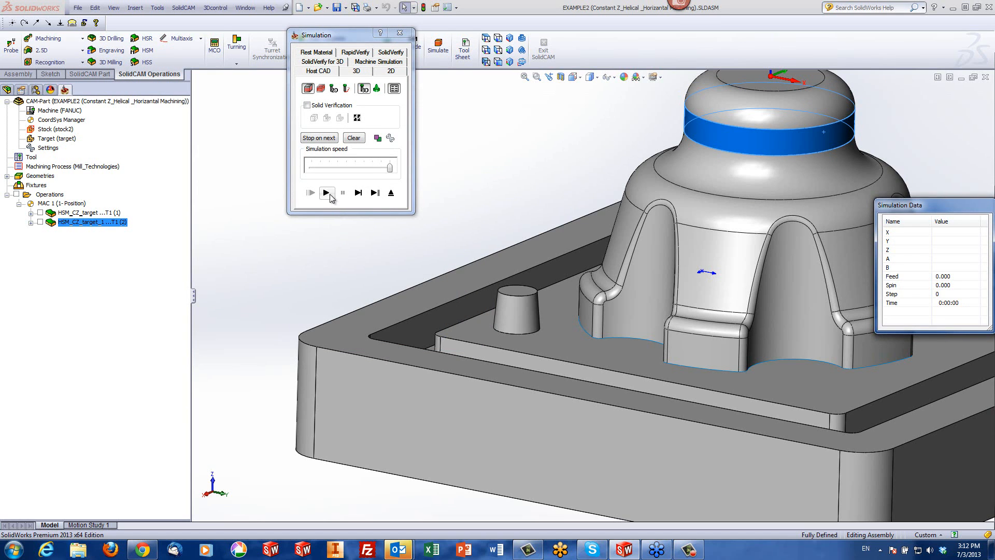
pyautogui.click(326, 192)
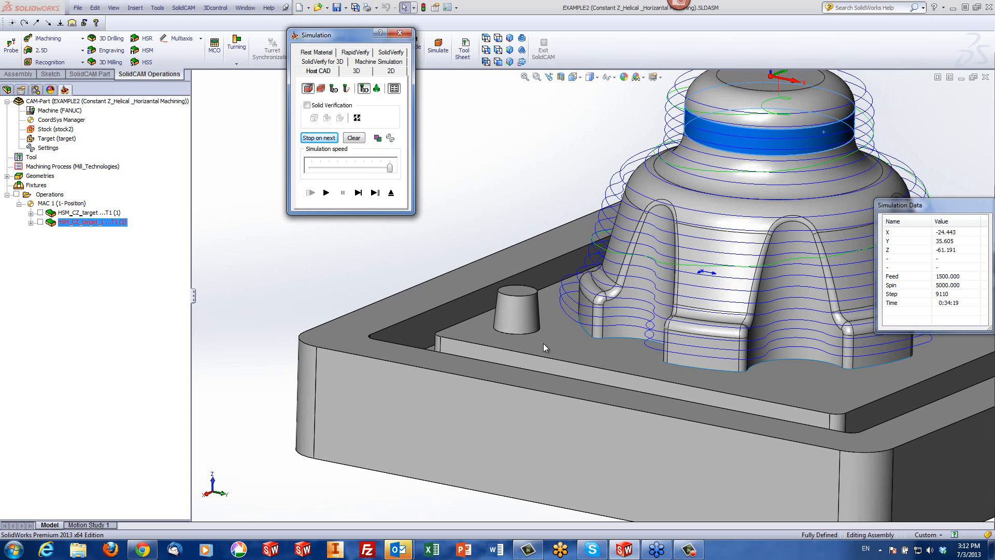
pyautogui.moveTo(547, 348); pyautogui.dragTo(571, 314, button='middle')
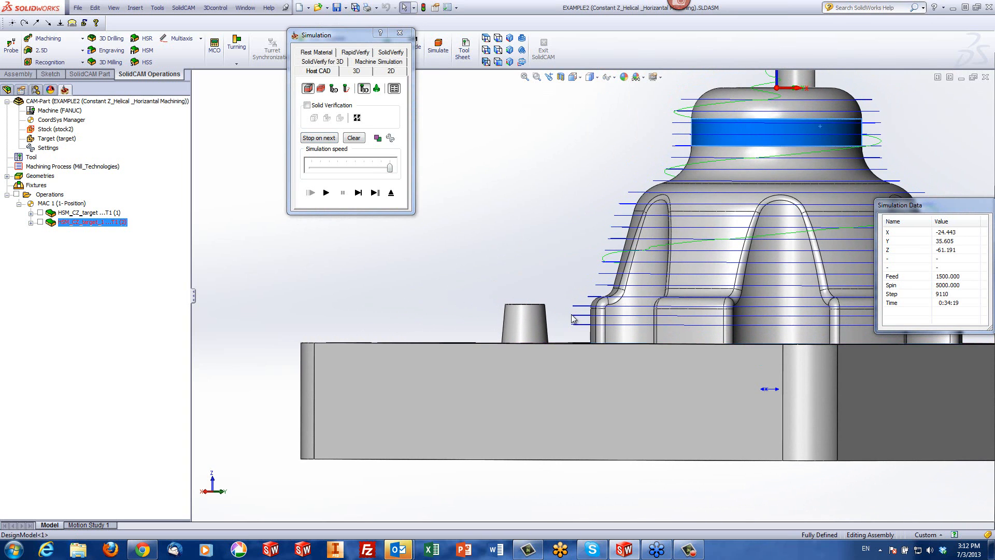
pyautogui.scroll(-1, 587, 317)
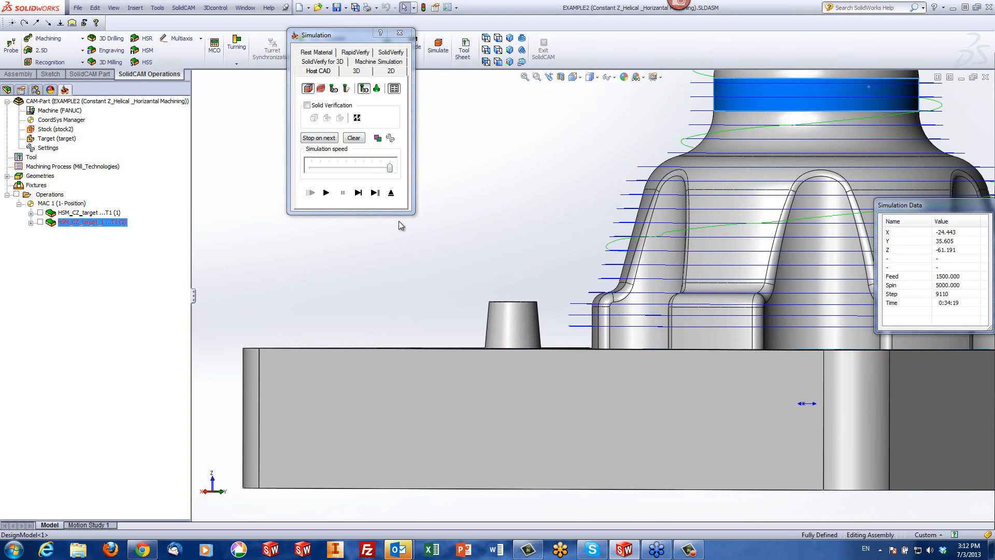
pyautogui.click(349, 172)
pyautogui.click(349, 172)
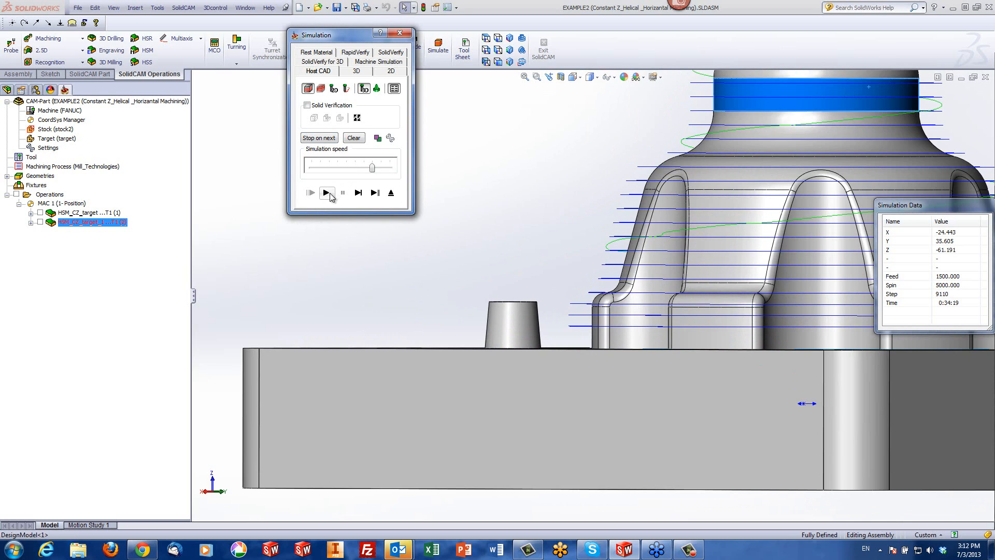
pyautogui.click(326, 193)
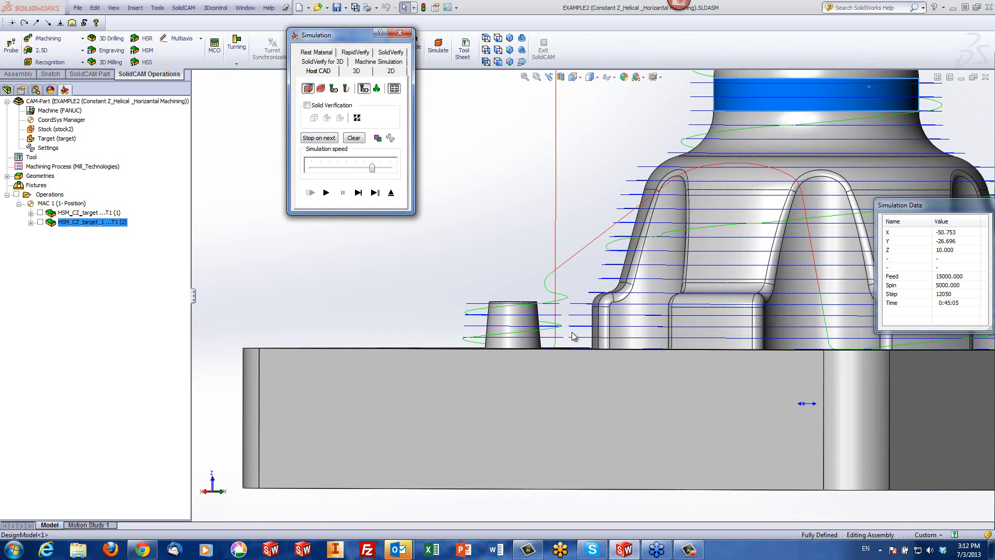
# - View the whole toolpath at an angle and highlight the flat floor, the boss's top face and the pin's top face
pyautogui.moveTo(574, 334); pyautogui.dragTo(586, 381, button='middle')
pyautogui.scroll(6, 586, 380)
pyautogui.scroll(-4, 548, 286)
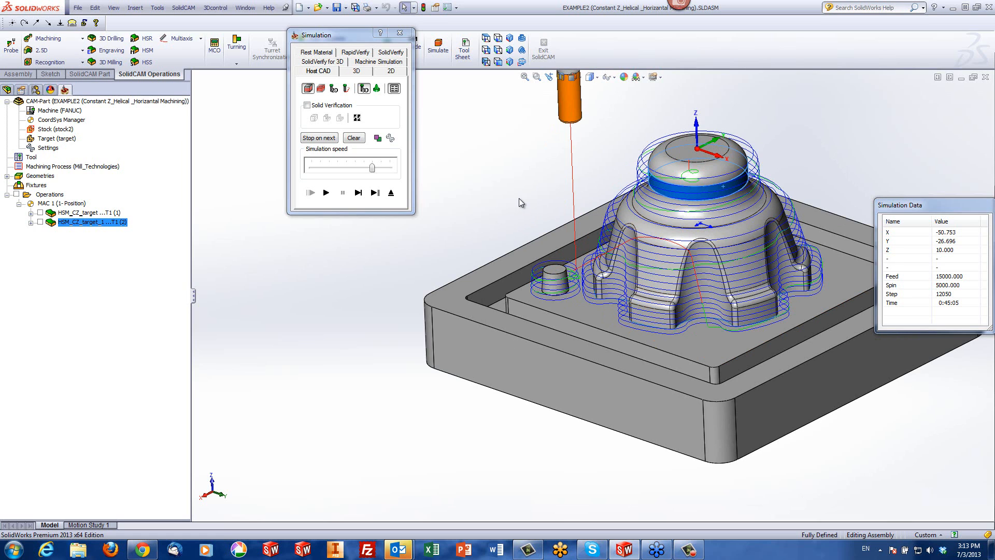
pyautogui.click(707, 343)
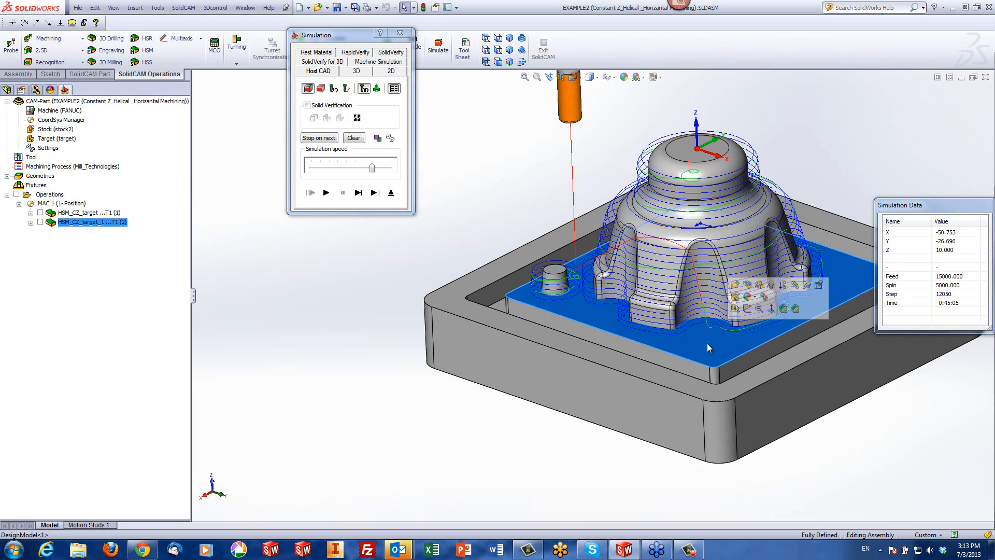
pyautogui.click(677, 153)
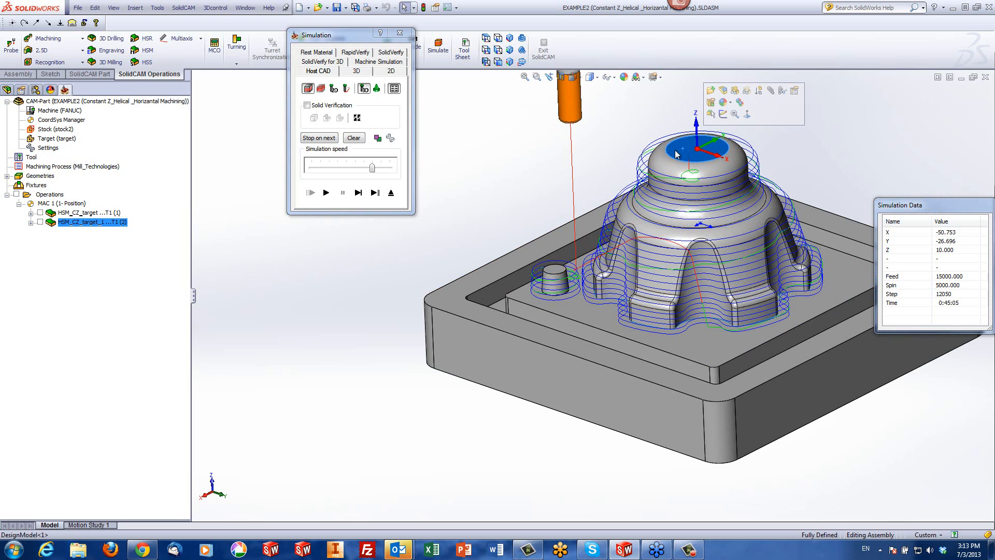
pyautogui.click(516, 194)
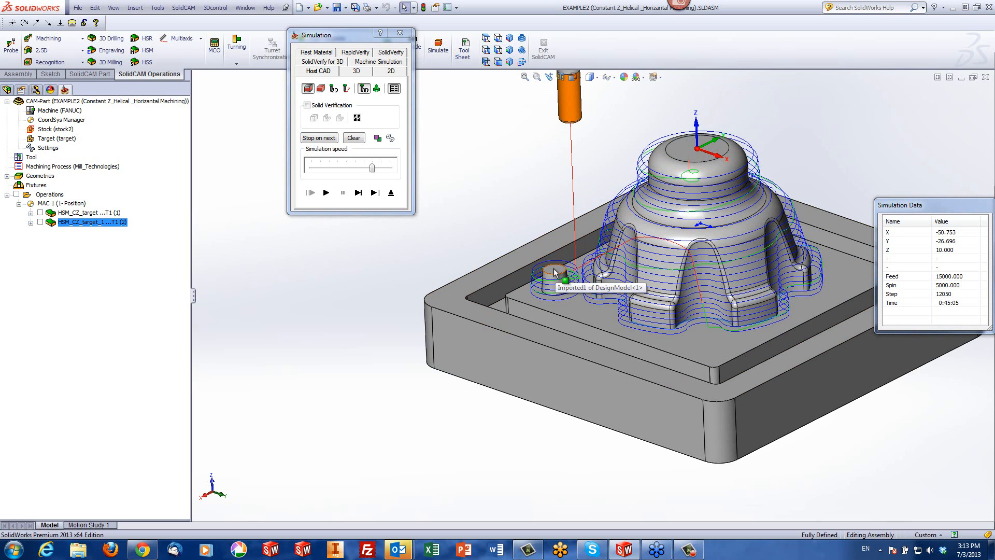
pyautogui.click(554, 269)
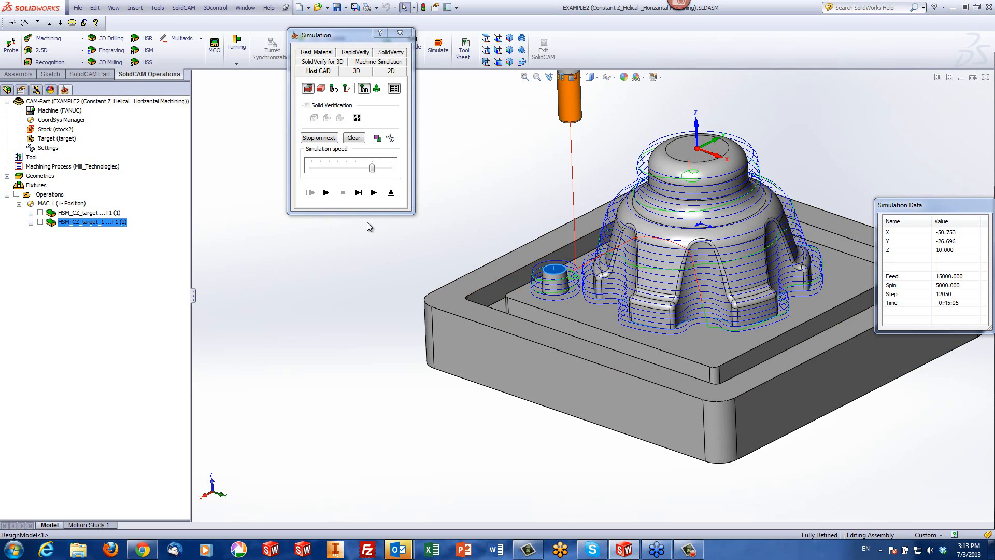
# - Close the simulation, save and copy the operation, and change the copy's technology to Horizontal machining
pyautogui.click(391, 193)
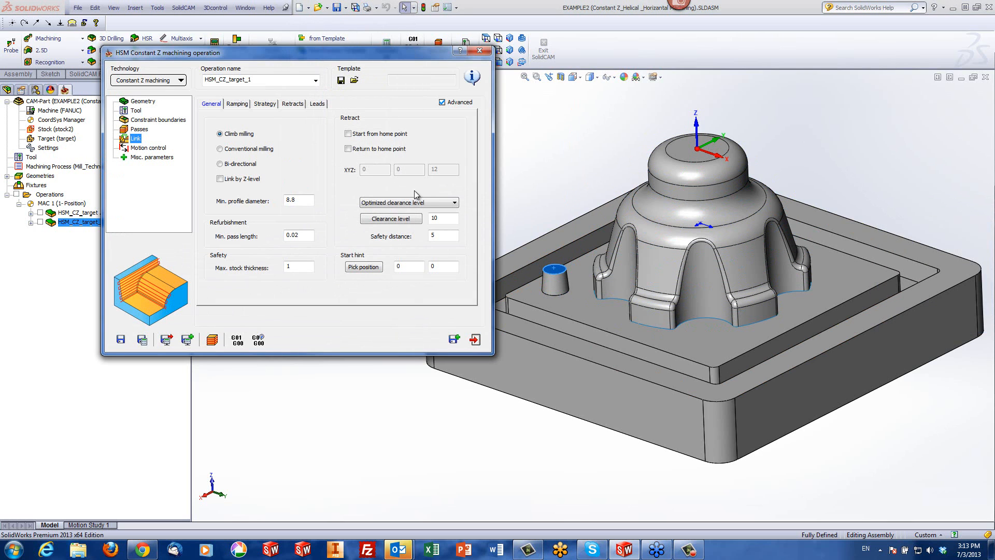
pyautogui.click(454, 339)
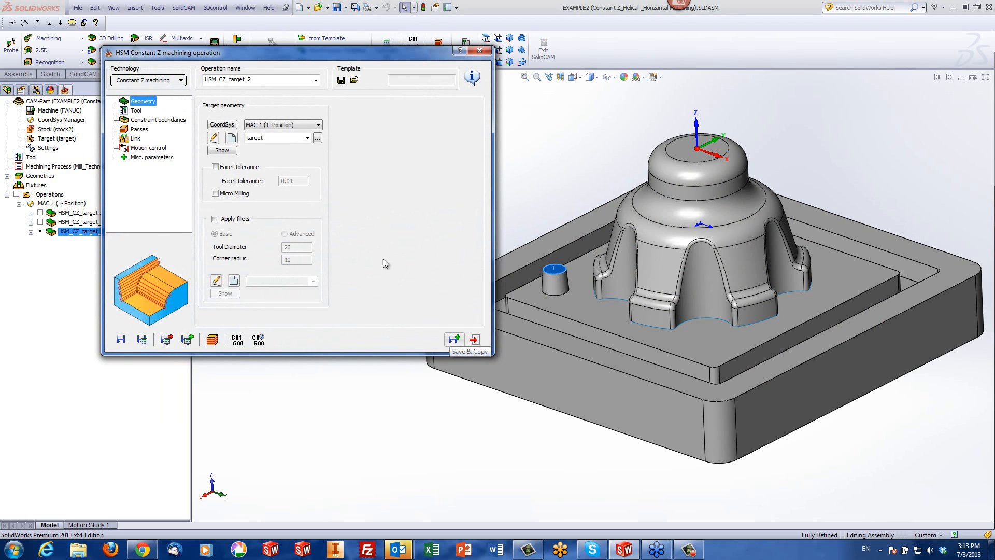
pyautogui.click(160, 83)
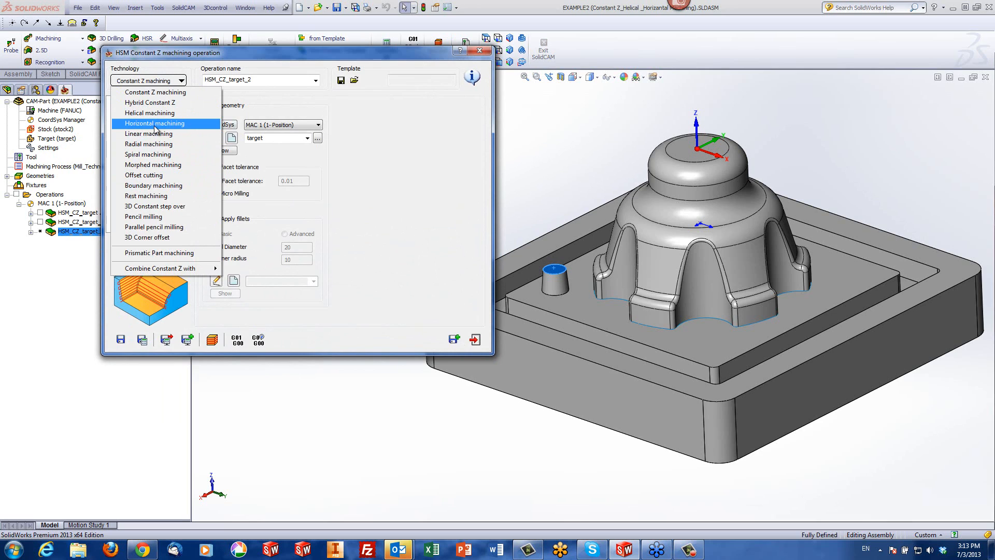
pyautogui.click(155, 124)
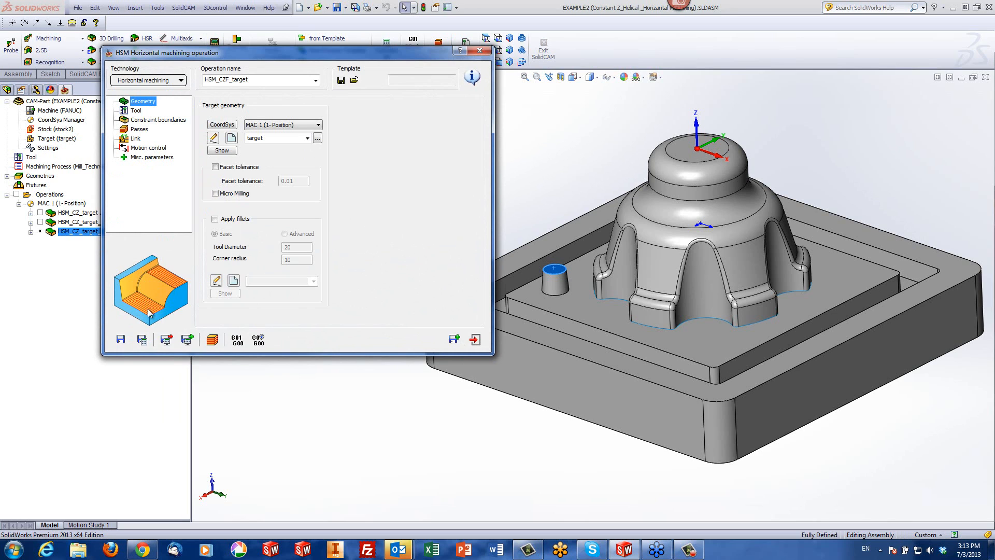
# - Review the tool, constraint boundary and passes settings of the HSM_CZF_target horizontal machining operation
pyautogui.click(139, 110)
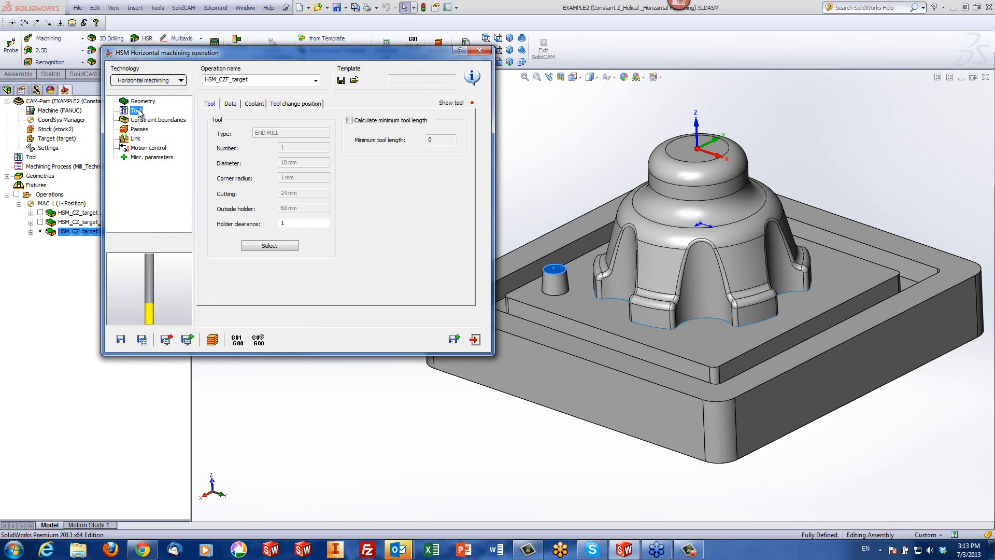
pyautogui.click(148, 123)
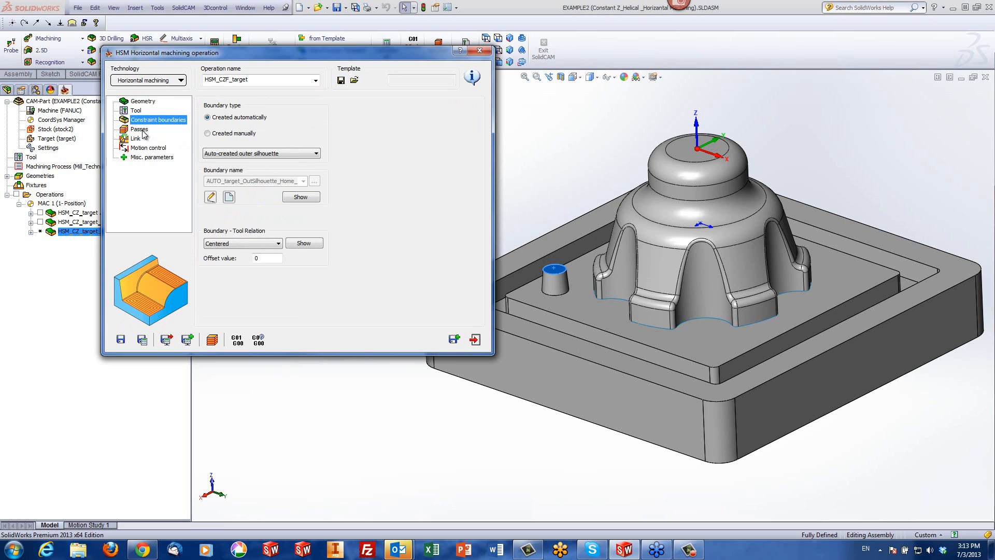
pyautogui.click(141, 131)
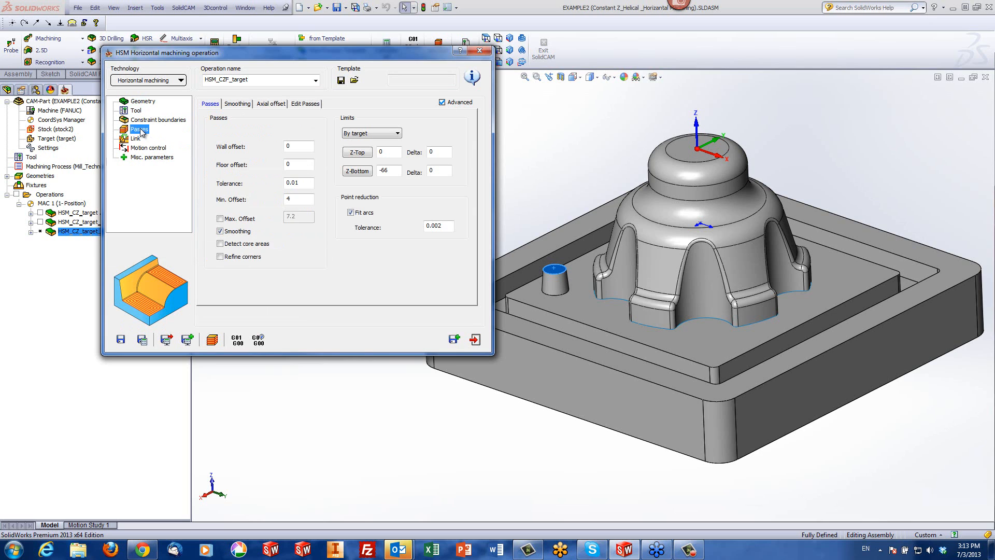
# - Set the horizontal machining operation's Z-Top limit to 1, calculate it and open its simulation
pyautogui.click(392, 154)
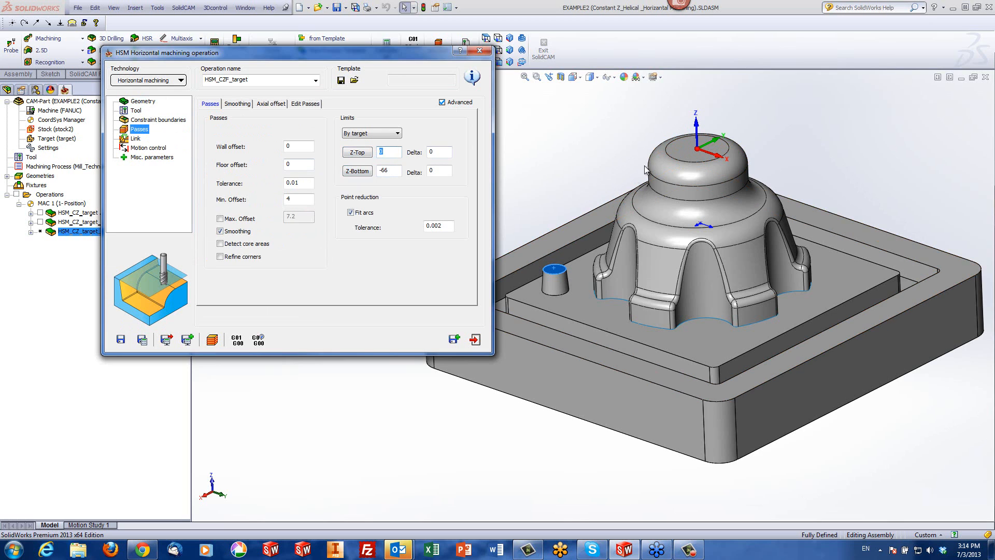
pyautogui.write('1')
pyautogui.click(212, 340)
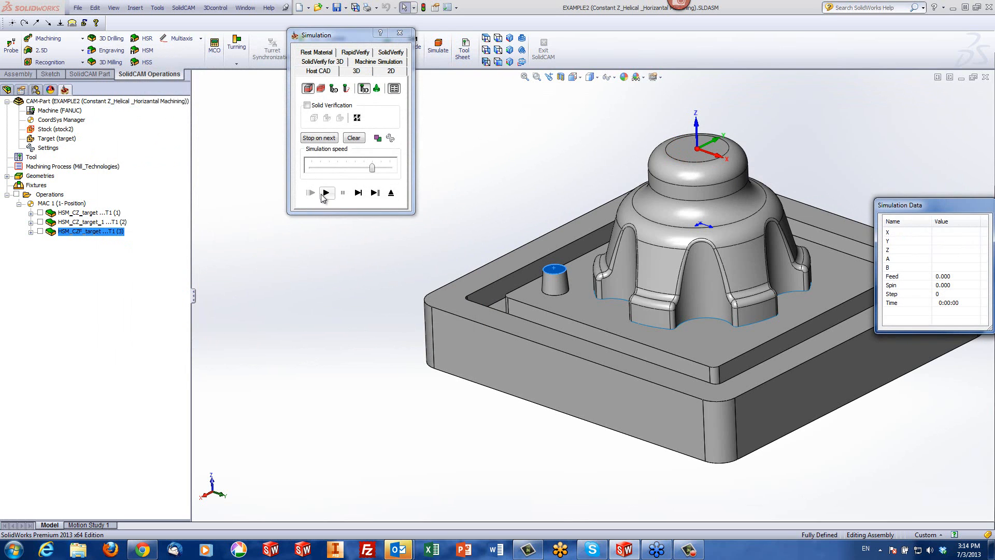
# - Simulate the horizontal machining toolpath, examine the helical entries on the pin and the frame's corner up close, and close the simulation
pyautogui.click(326, 192)
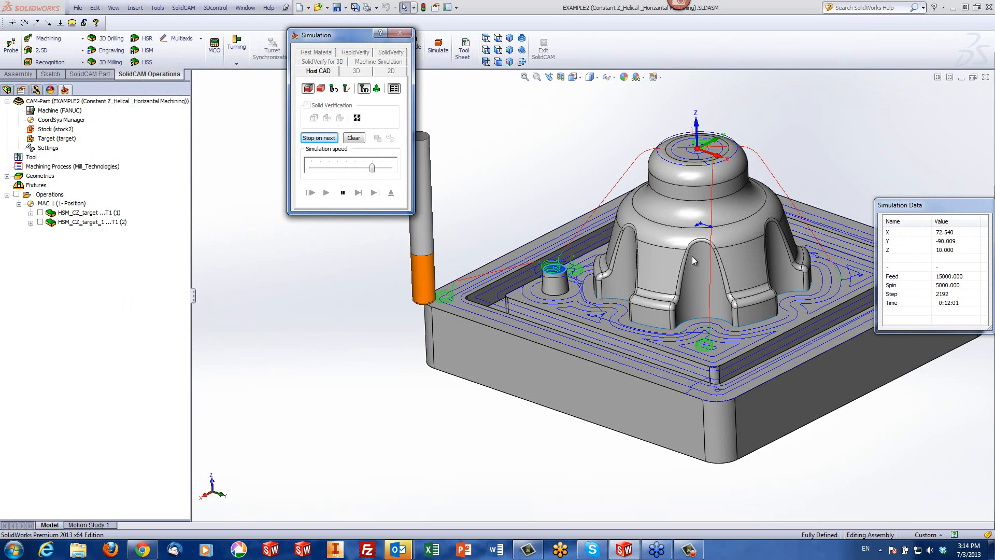
pyautogui.moveTo(741, 203); pyautogui.dragTo(717, 181, button='middle')
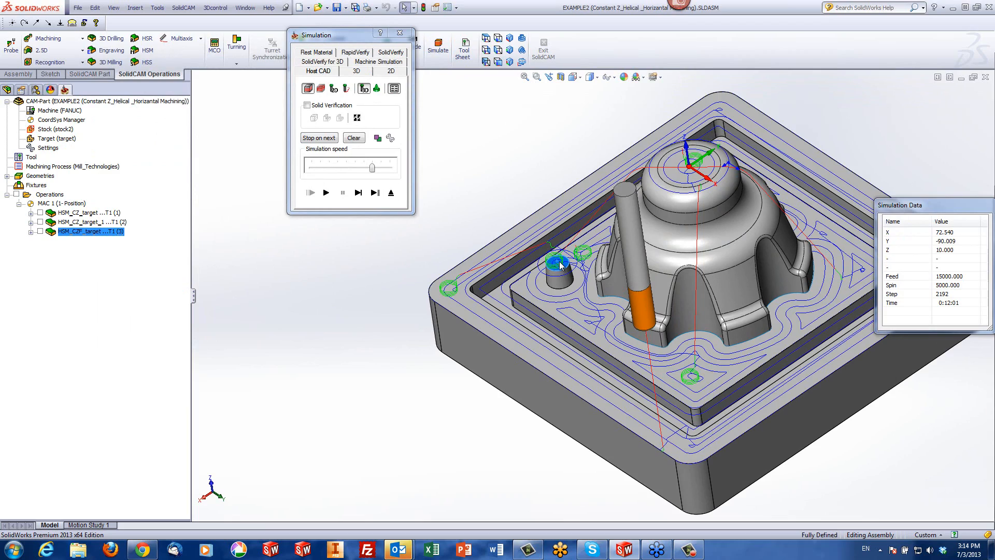
pyautogui.scroll(-5, 677, 342)
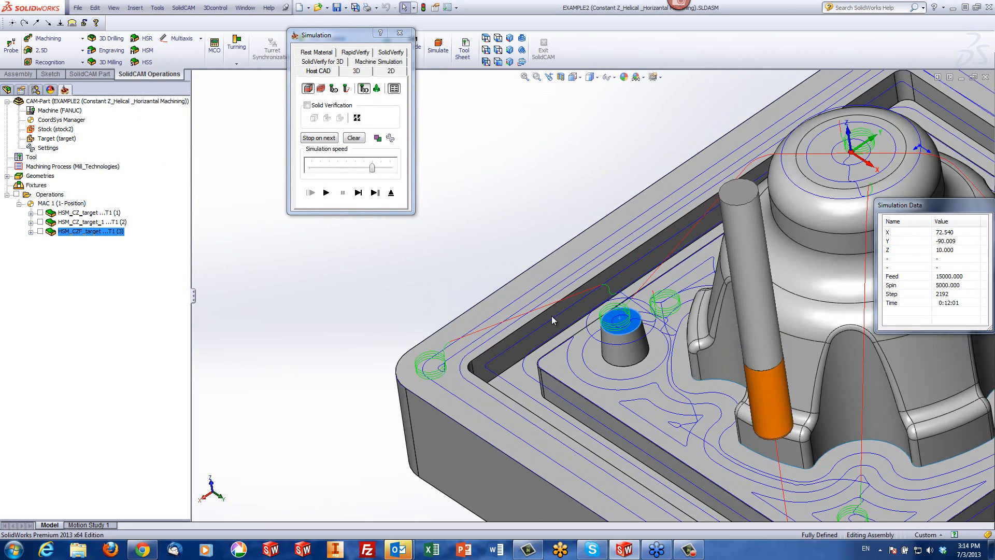
pyautogui.scroll(-2, 677, 342)
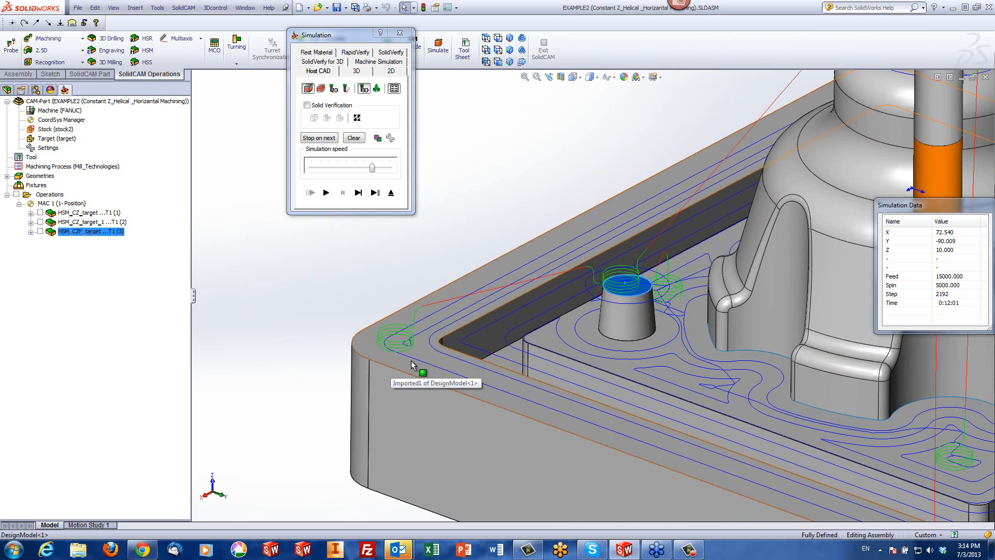
pyautogui.click(391, 195)
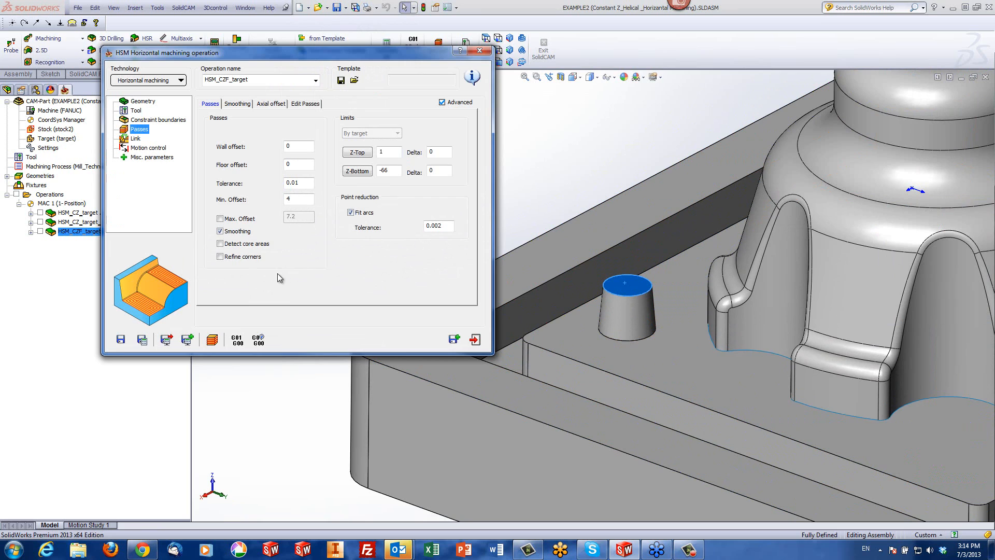
# - Enable Detect core areas for the horizontal machining passes, recalculate the operation and open its simulation
pyautogui.click(220, 256)
pyautogui.click(220, 245)
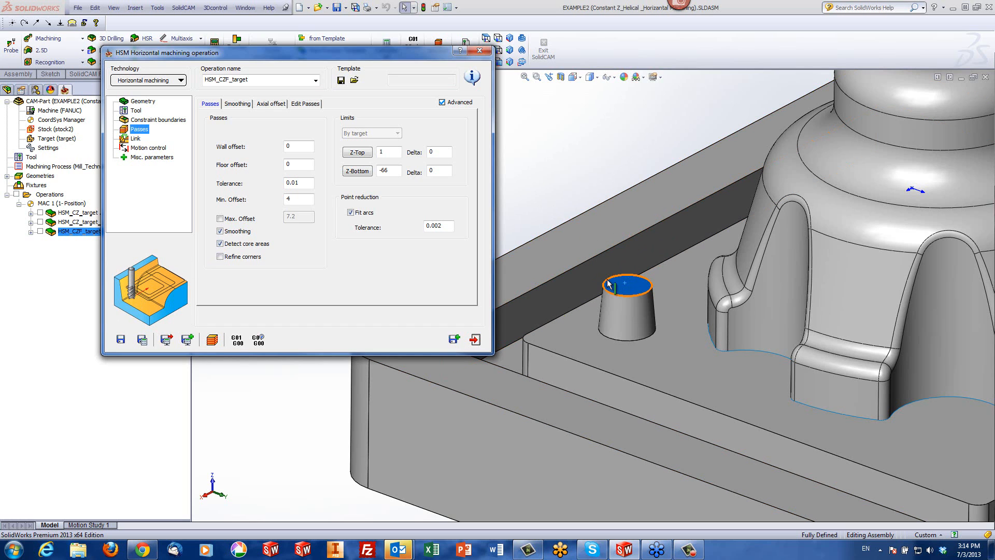
pyautogui.click(212, 340)
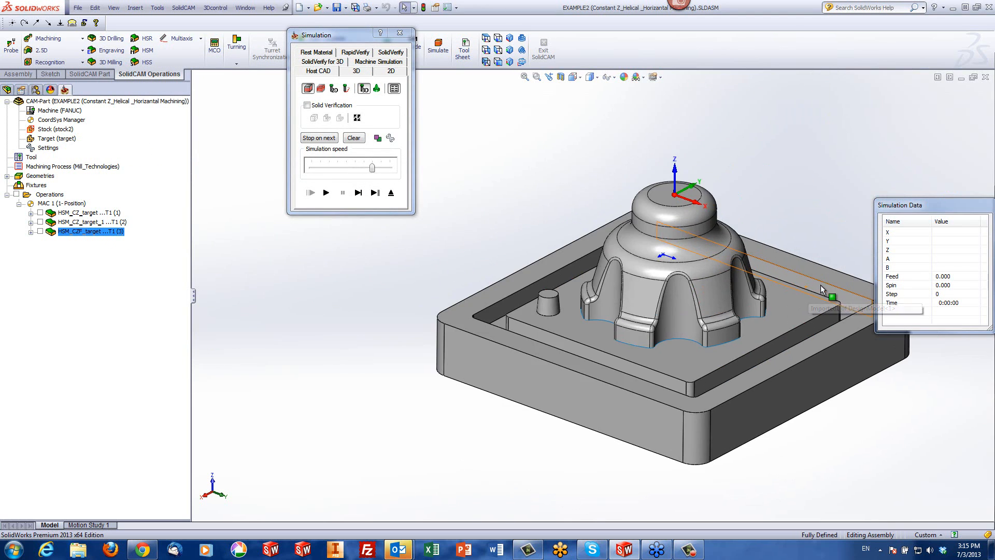
# - Simulate the recalculated toolpath, examine the tool entries at the pin and boss from a low side angle, and close the simulation
pyautogui.click(326, 193)
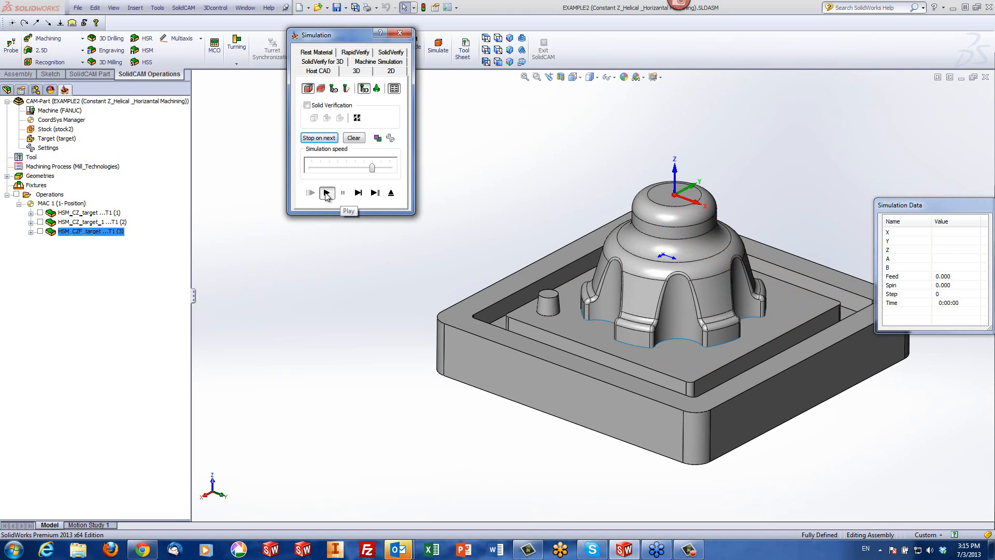
pyautogui.click(326, 193)
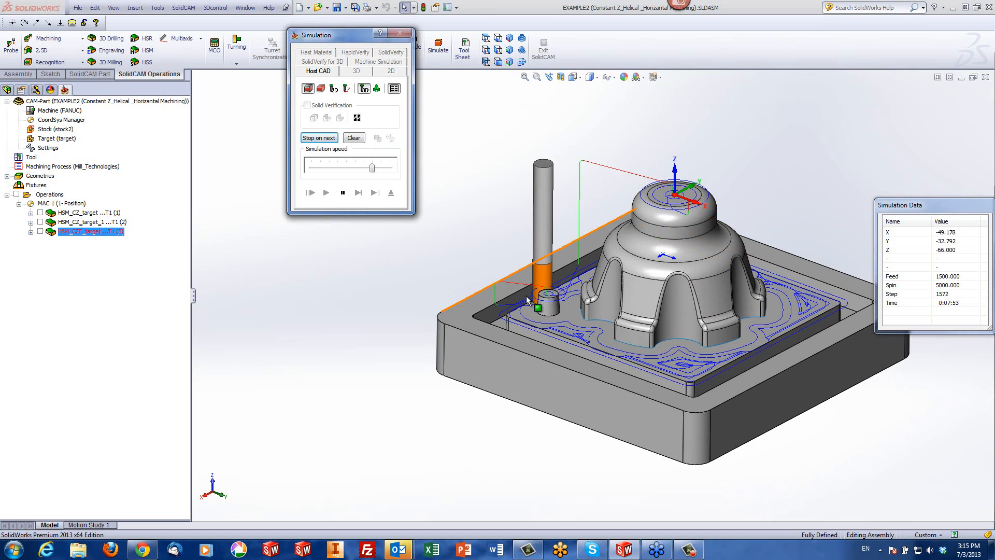
pyautogui.moveTo(680, 224); pyautogui.dragTo(755, 192, button='middle')
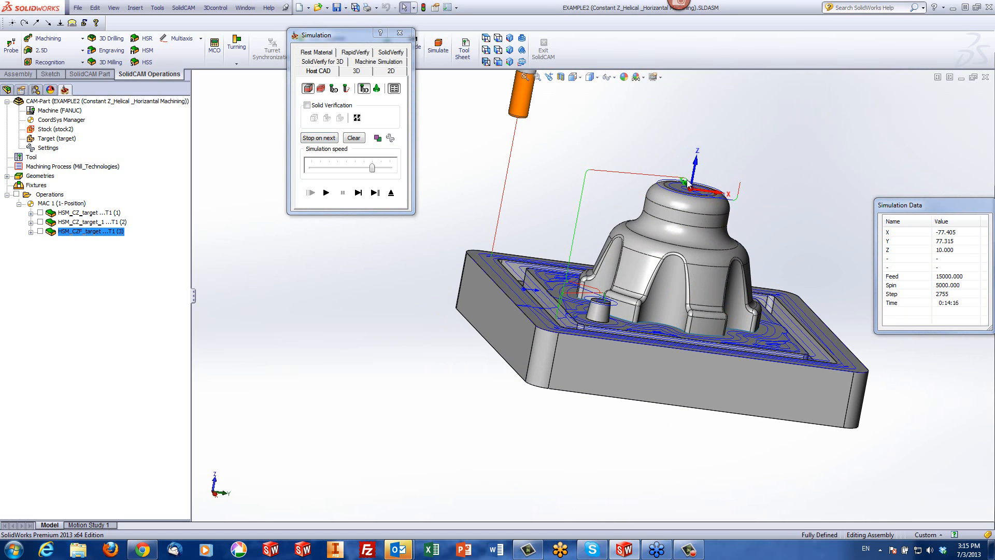
pyautogui.moveTo(596, 294); pyautogui.dragTo(565, 291, button='middle')
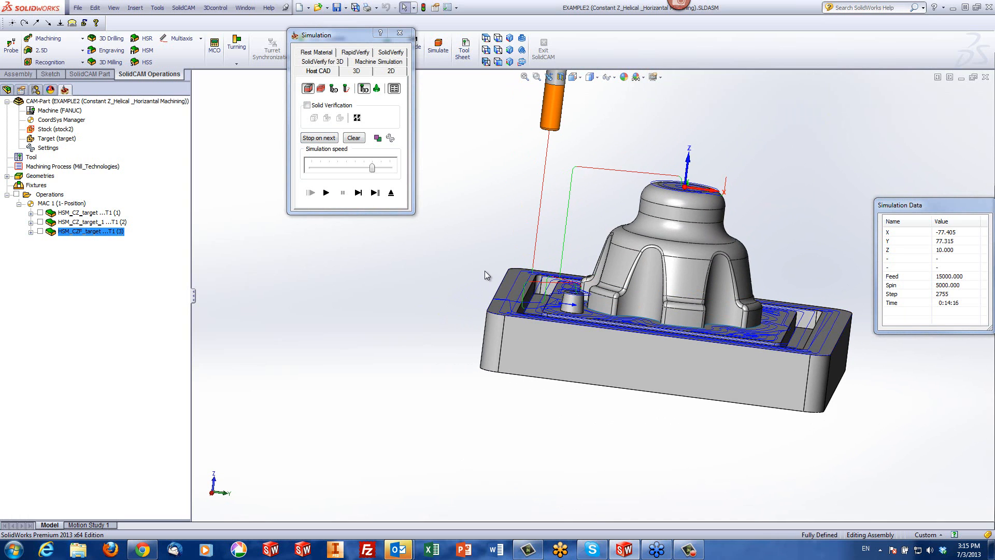
pyautogui.click(391, 193)
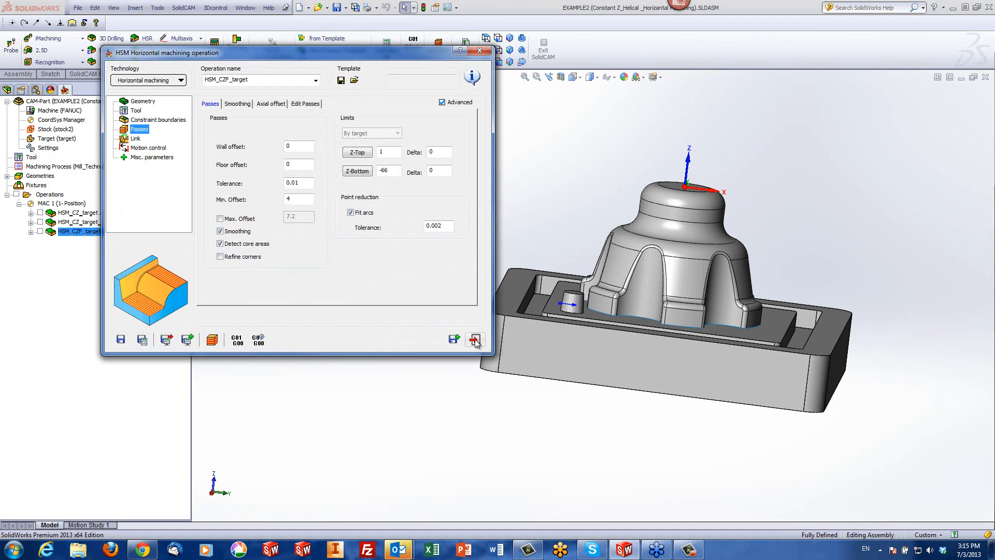
# - Close the operation and the EXAMPLE2 CAM-Part, and open the recent CAM-Part EXAMPLE3 (Linear)
pyautogui.click(985, 77)
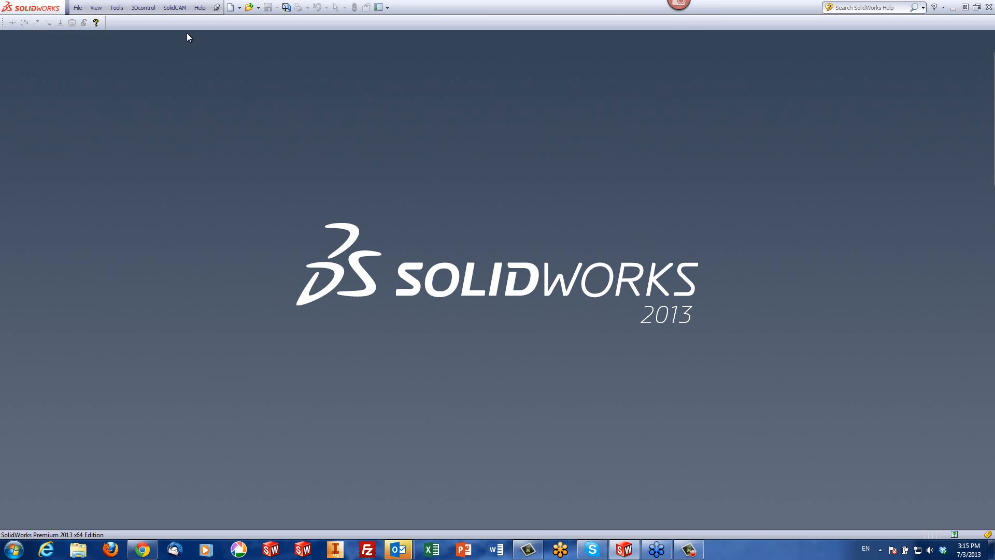
pyautogui.click(181, 8)
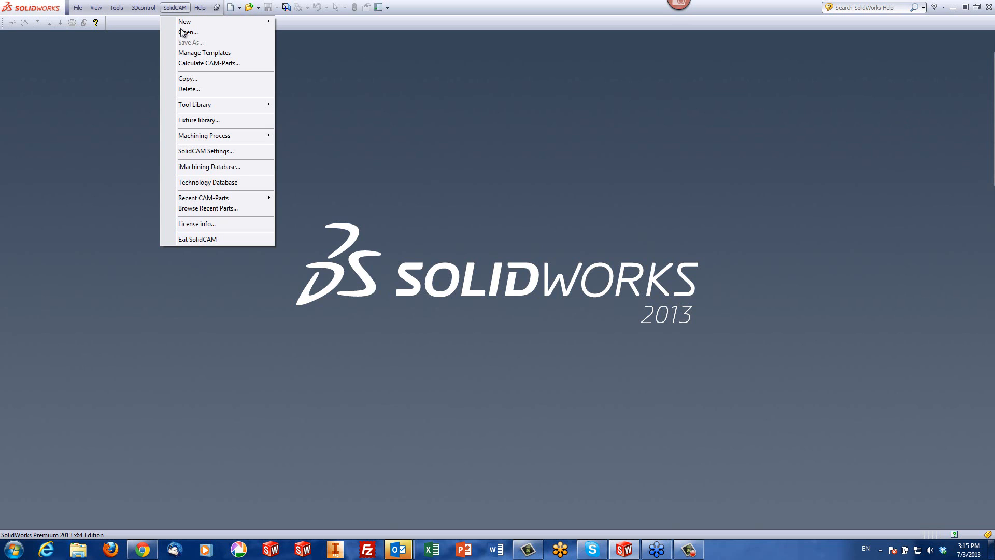
pyautogui.moveTo(220, 200)
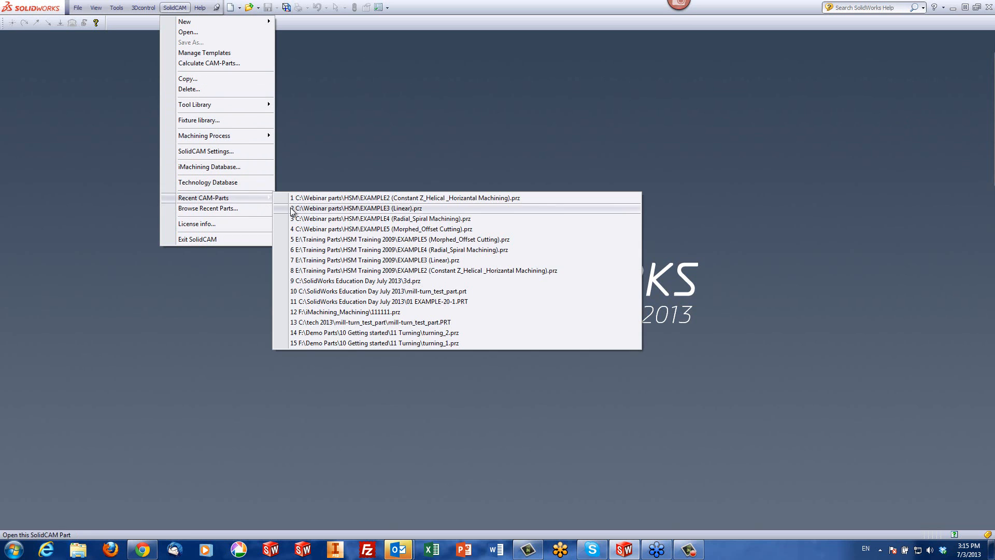
pyautogui.click(356, 209)
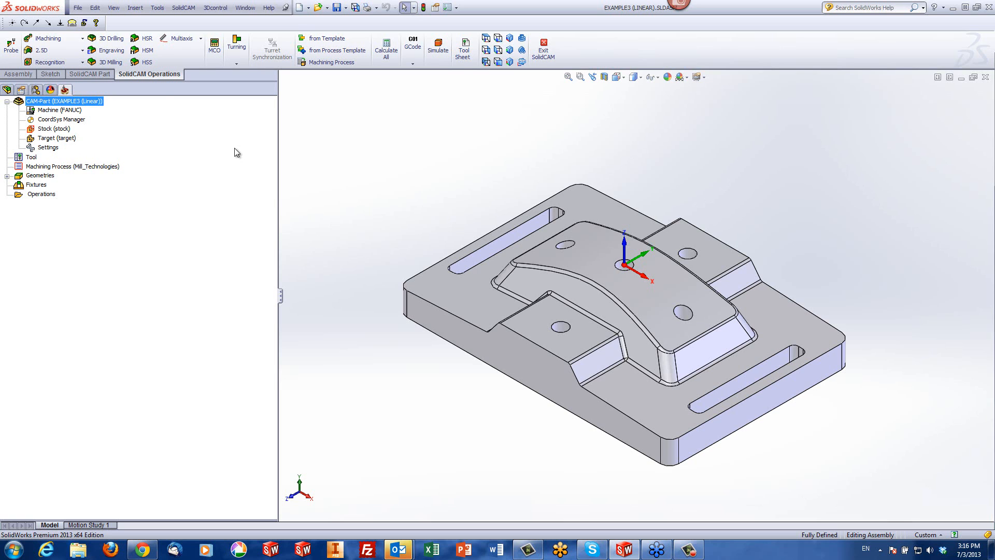
# - Add an HSM Linear machining operation and assign tool number 1, the 6 mm ball nose mill, to it
pyautogui.click(141, 49)
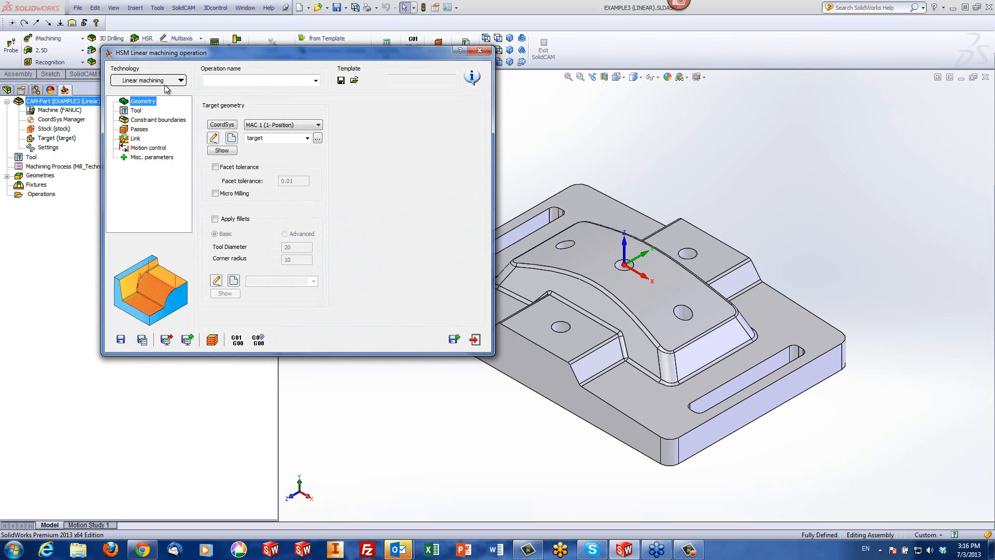
pyautogui.click(135, 110)
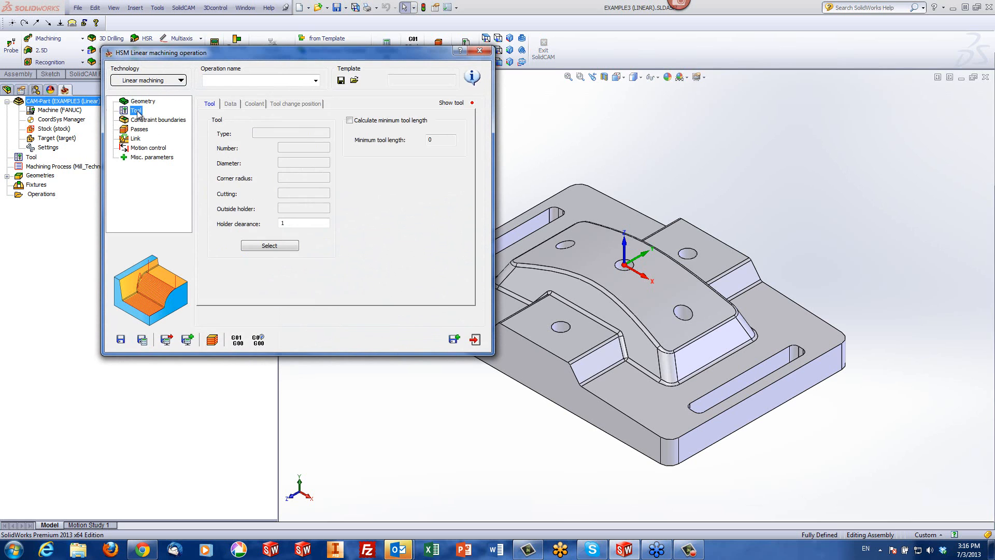
pyautogui.click(267, 245)
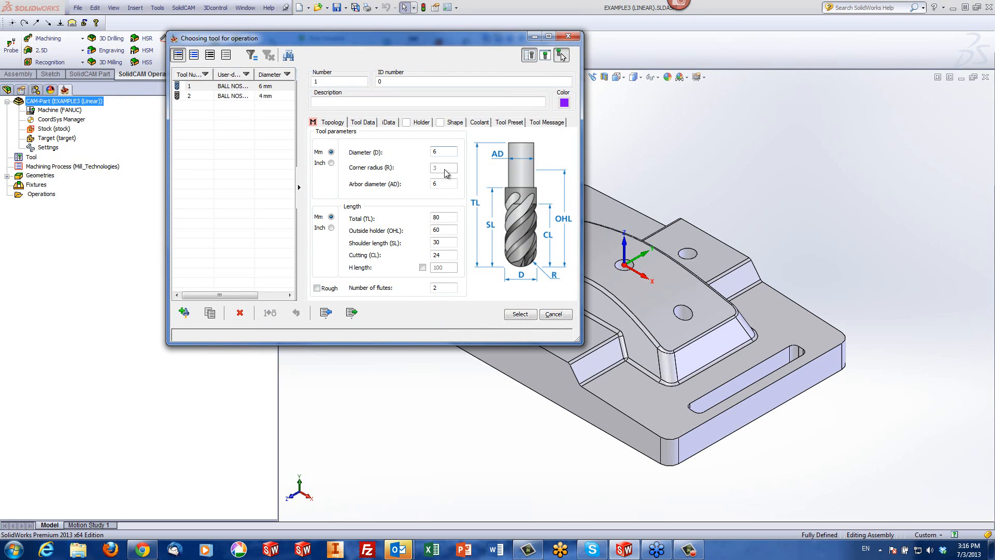
pyautogui.click(520, 314)
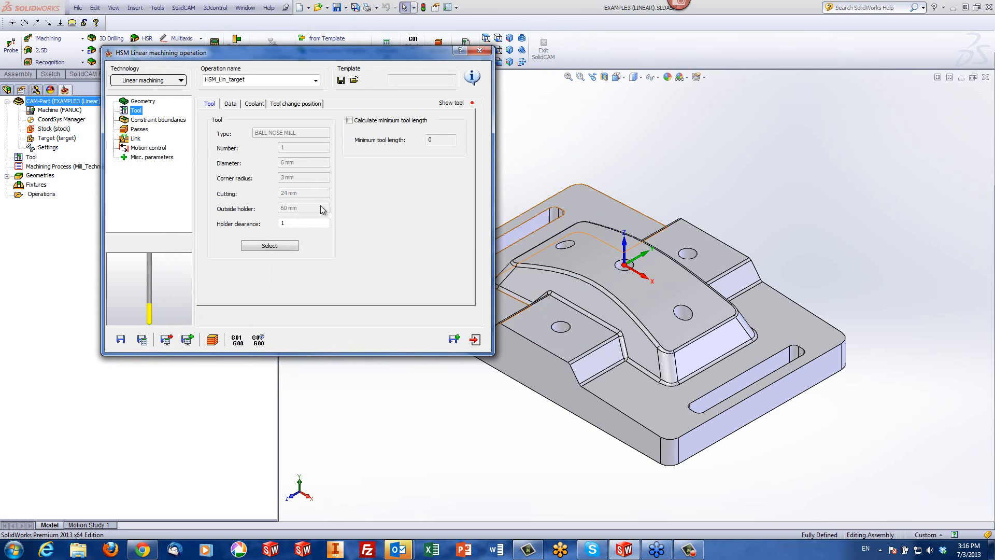
# - Choose the auto-created silhouette as the constraint boundary and inspect the part's outline, slots and holes from above
pyautogui.click(158, 121)
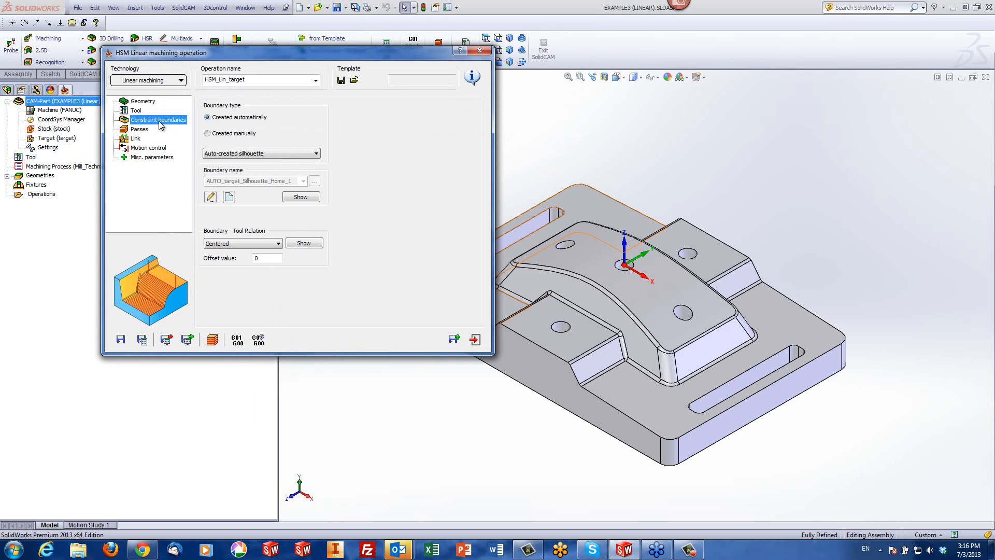
pyautogui.click(258, 154)
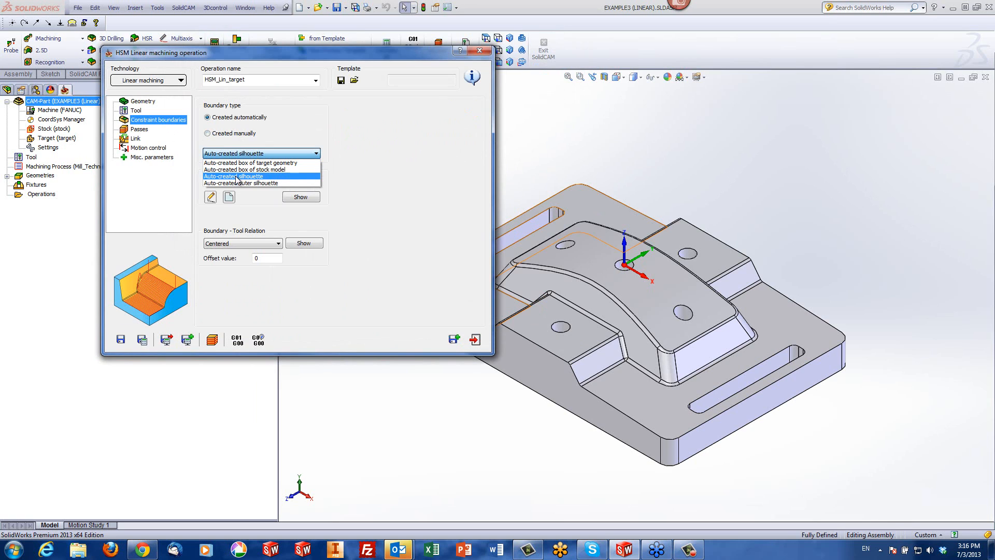
pyautogui.click(236, 176)
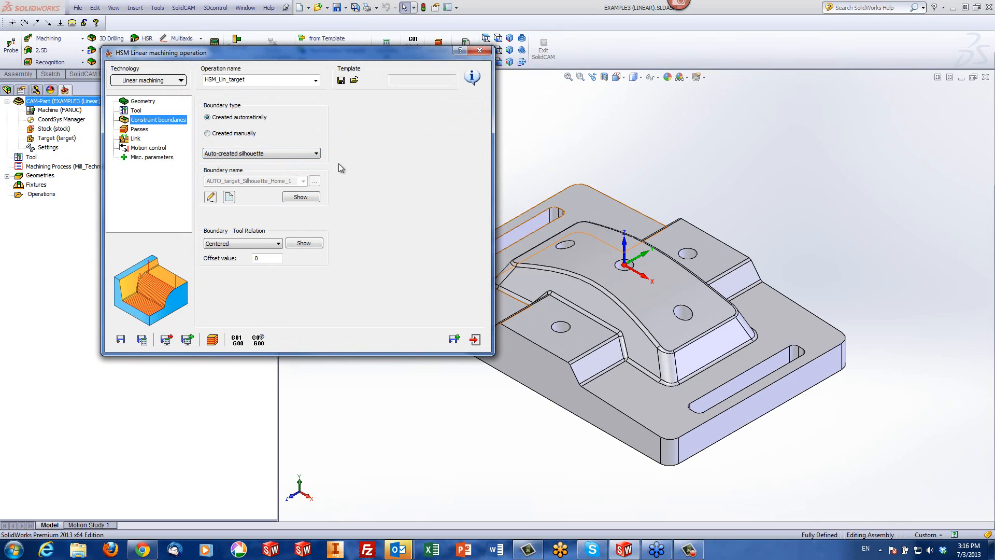
pyautogui.moveTo(553, 152); pyautogui.dragTo(557, 242, button='middle')
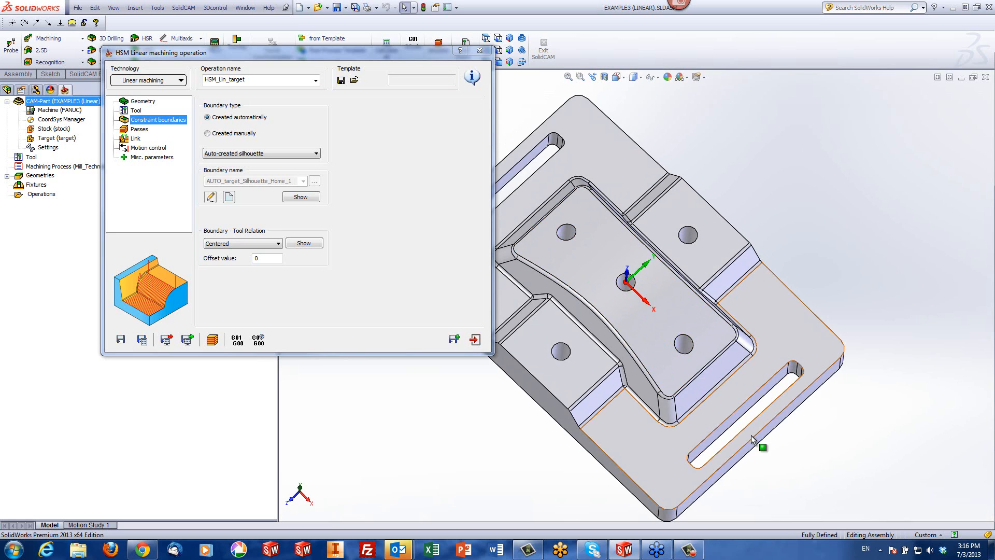
pyautogui.moveTo(571, 250); pyautogui.dragTo(570, 178, button='middle')
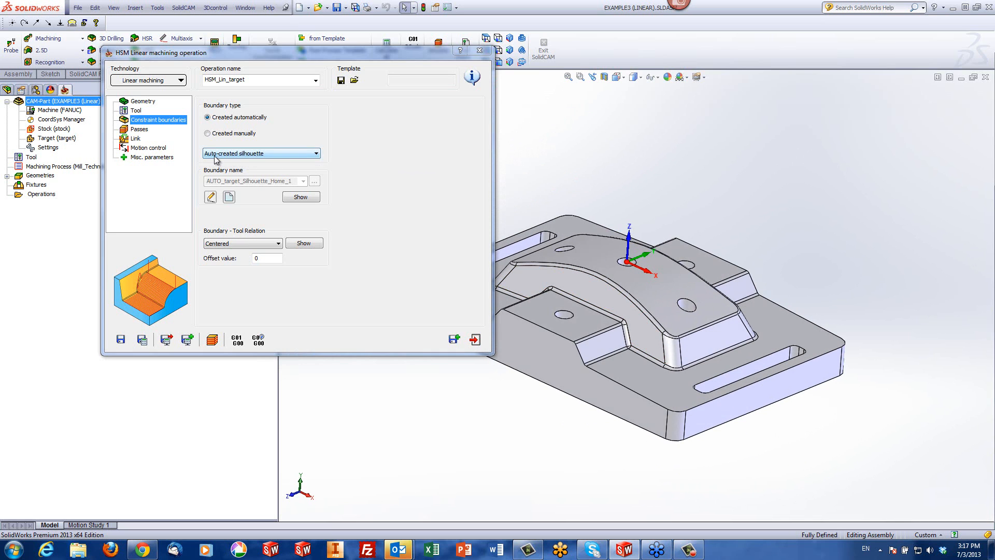
# - Show the silhouette boundary chains and compare them with the part's outer contour, slots and holes, then return to the operation
pyautogui.click(305, 200)
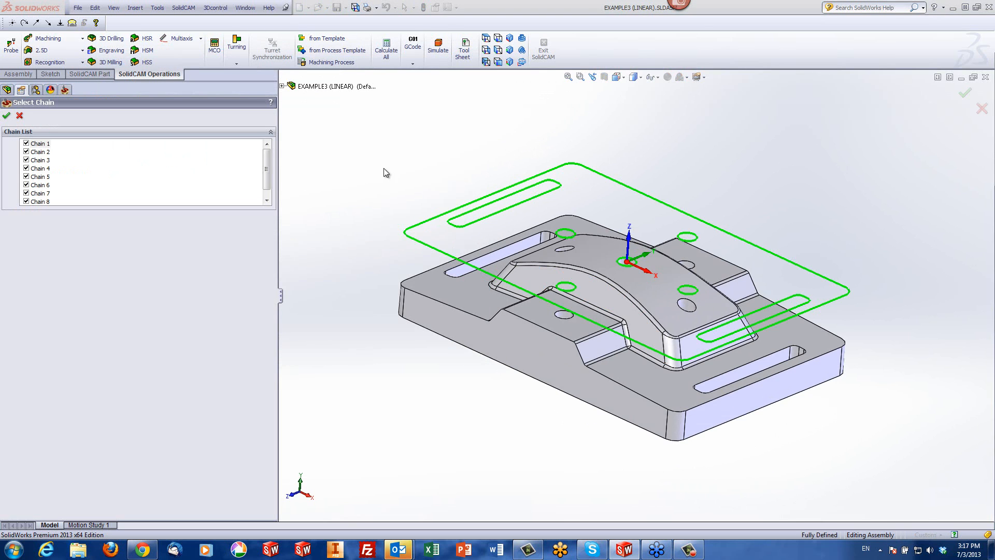
pyautogui.moveTo(406, 161); pyautogui.dragTo(407, 190, button='middle')
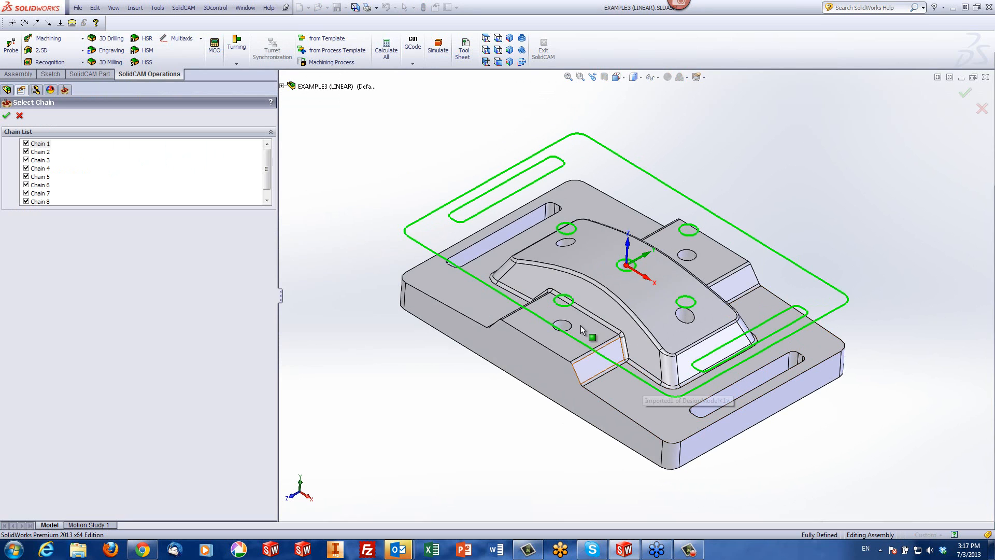
pyautogui.moveTo(580, 325); pyautogui.dragTo(532, 238, button='middle')
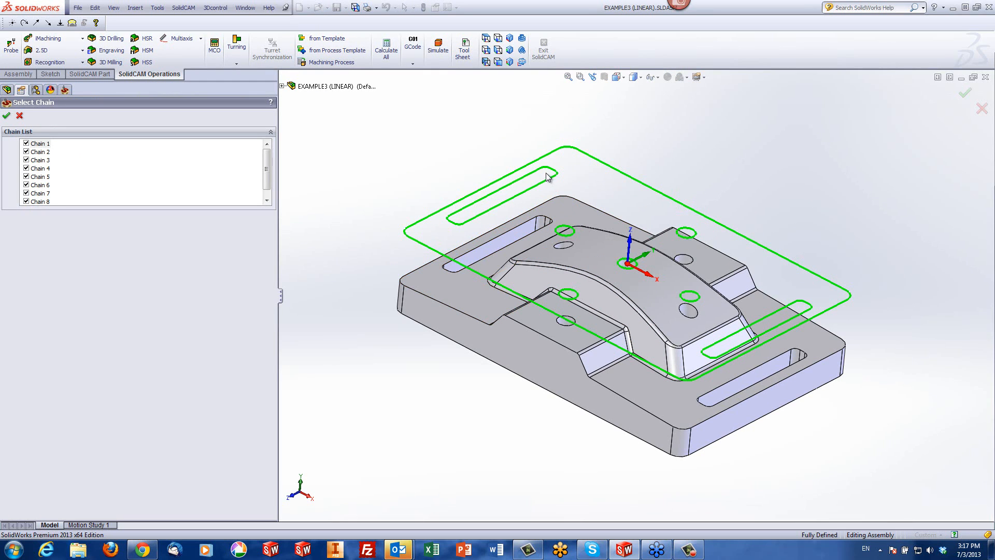
pyautogui.click(7, 115)
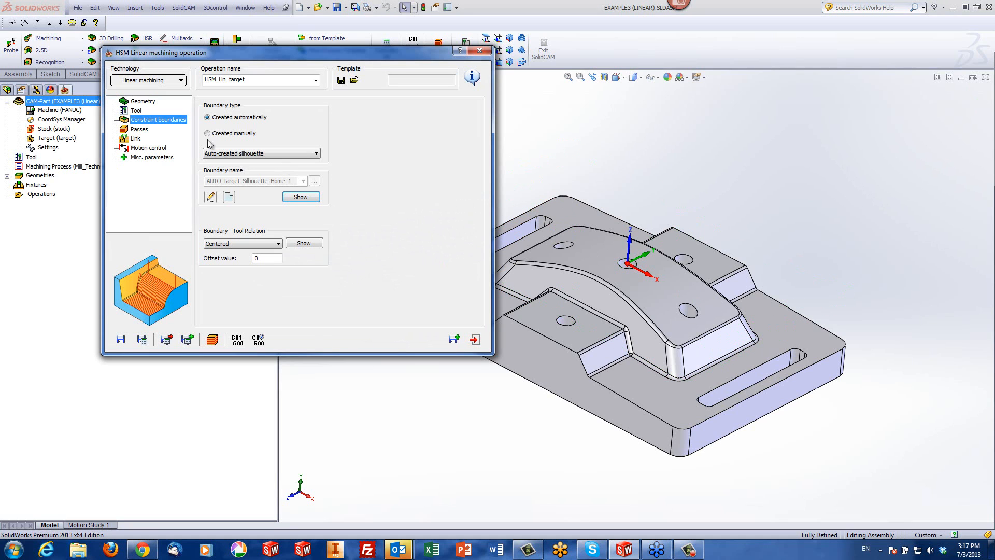
# - Set the linear passes' step over to 3, calculate the operation and open its simulation
pyautogui.click(138, 129)
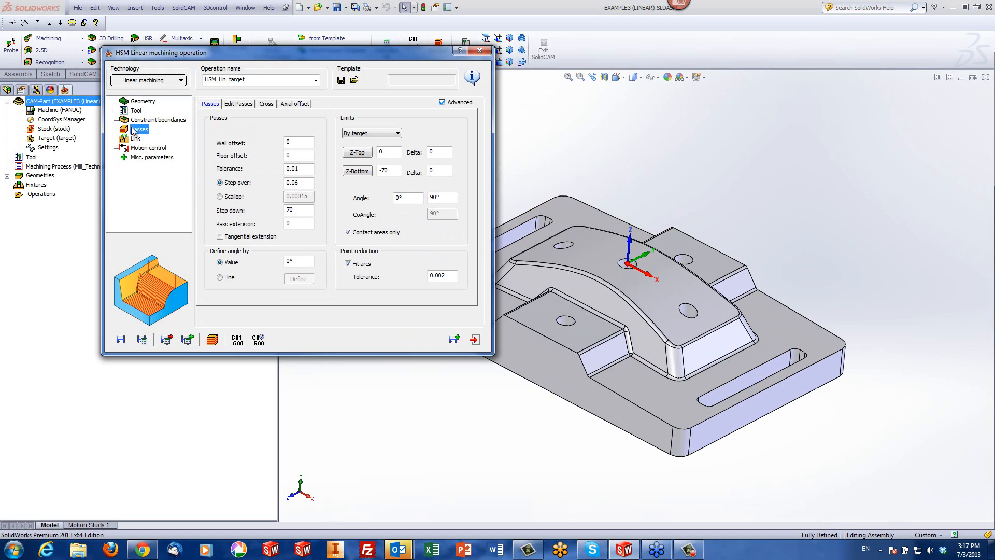
pyautogui.click(312, 142)
pyautogui.click(297, 155)
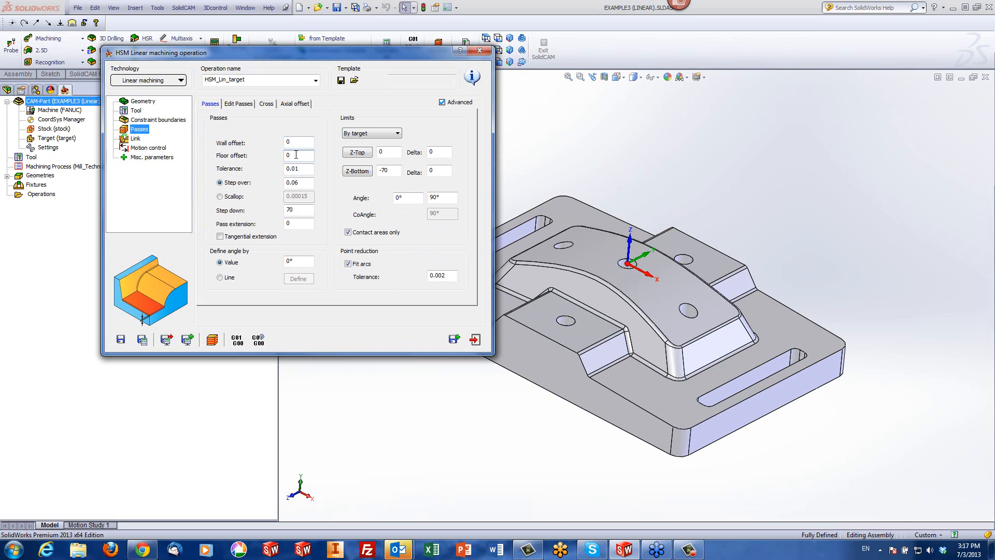
pyautogui.click(308, 184)
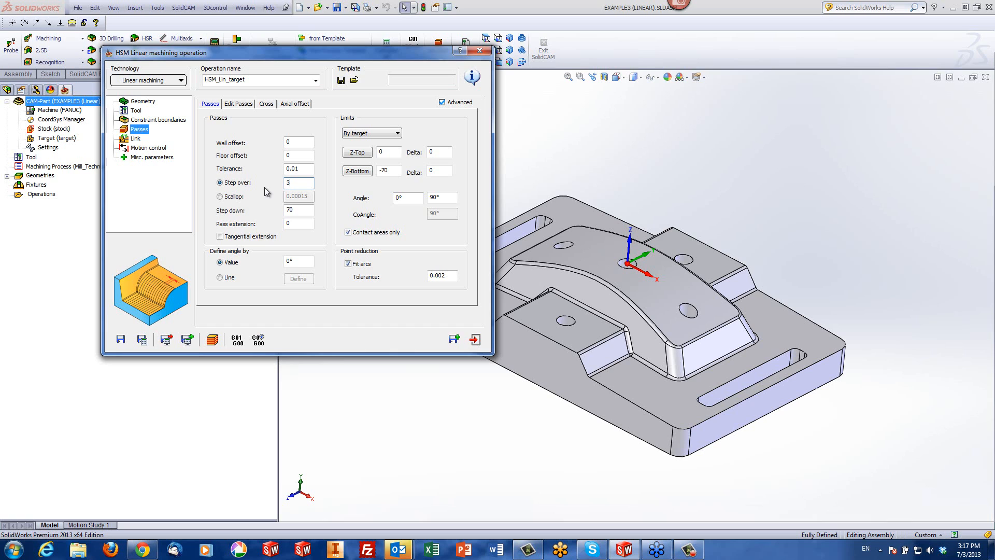
pyautogui.click(297, 225)
pyautogui.click(210, 340)
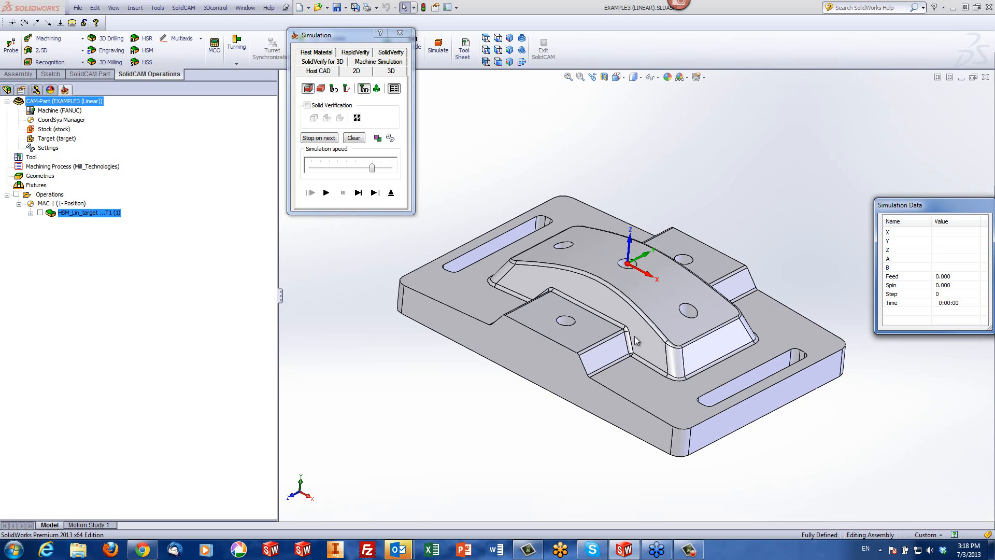
# - Run the simulation of the Linear operation over the whole part, raising the simulation speed to maximum
pyautogui.moveTo(638, 344); pyautogui.dragTo(689, 238, button='middle')
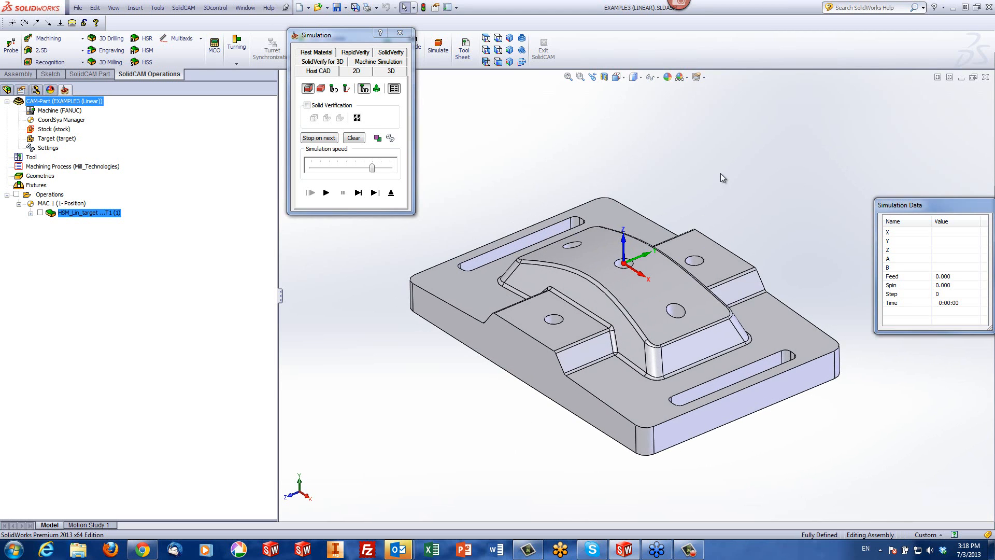
pyautogui.scroll(-2, 707, 309)
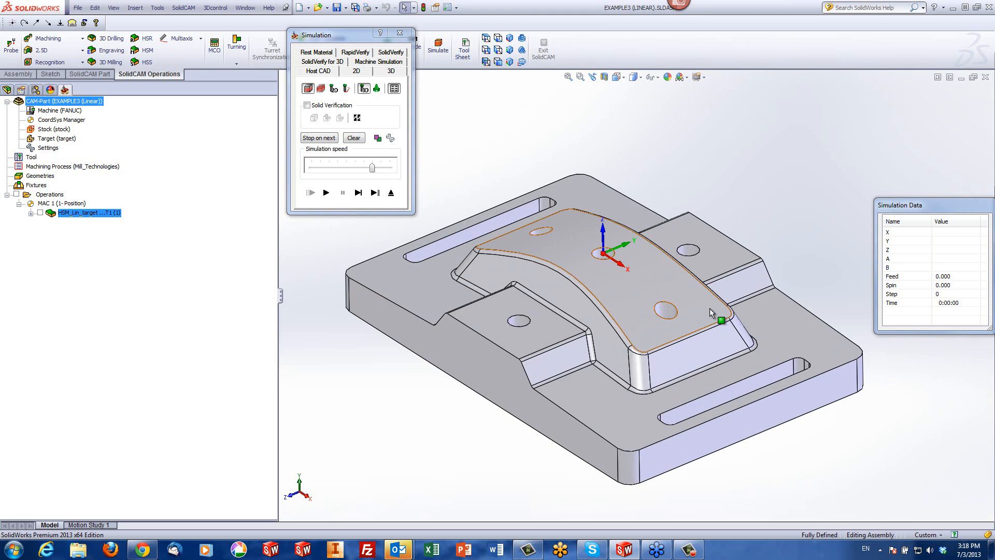
pyautogui.click(326, 192)
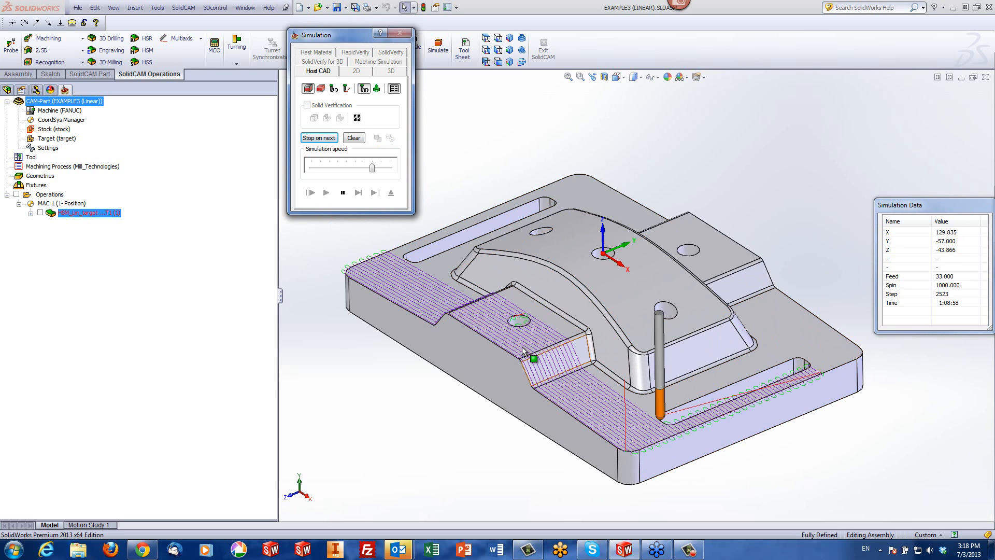
pyautogui.moveTo(373, 167); pyautogui.dragTo(390, 167)
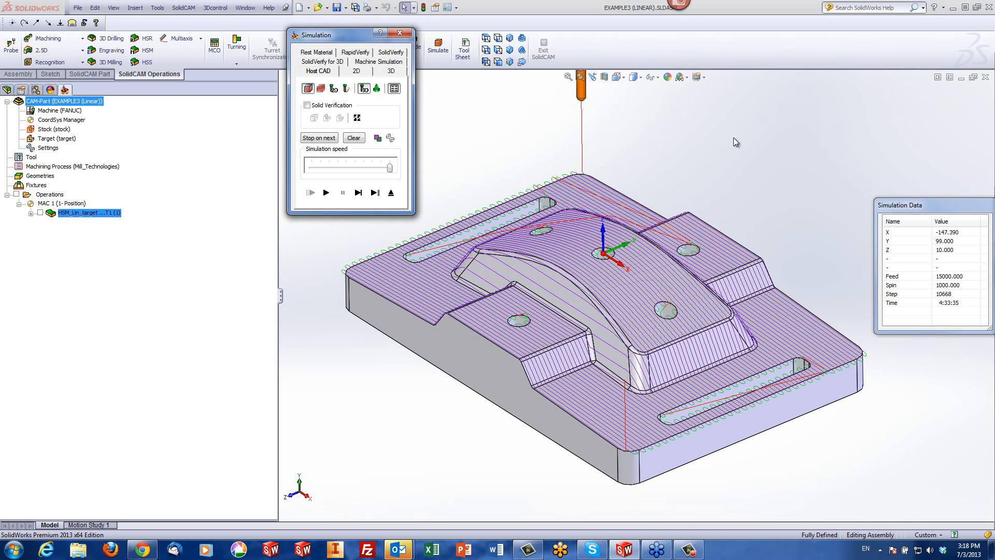
pyautogui.click(723, 167)
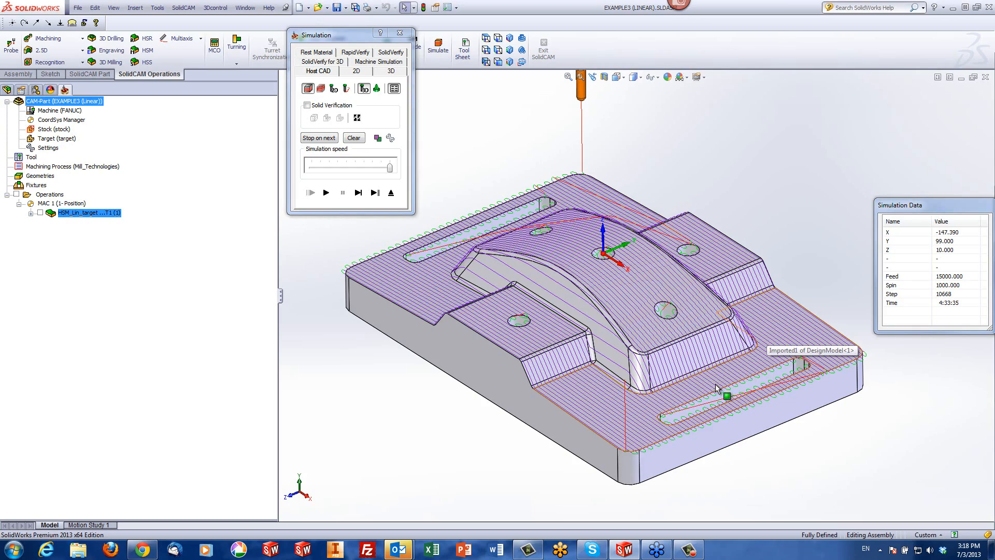
# - Examine the linear passes around the raised block's end wall and check the radius of the fillet edge at its base corner
pyautogui.moveTo(717, 395); pyautogui.dragTo(823, 257, button='middle')
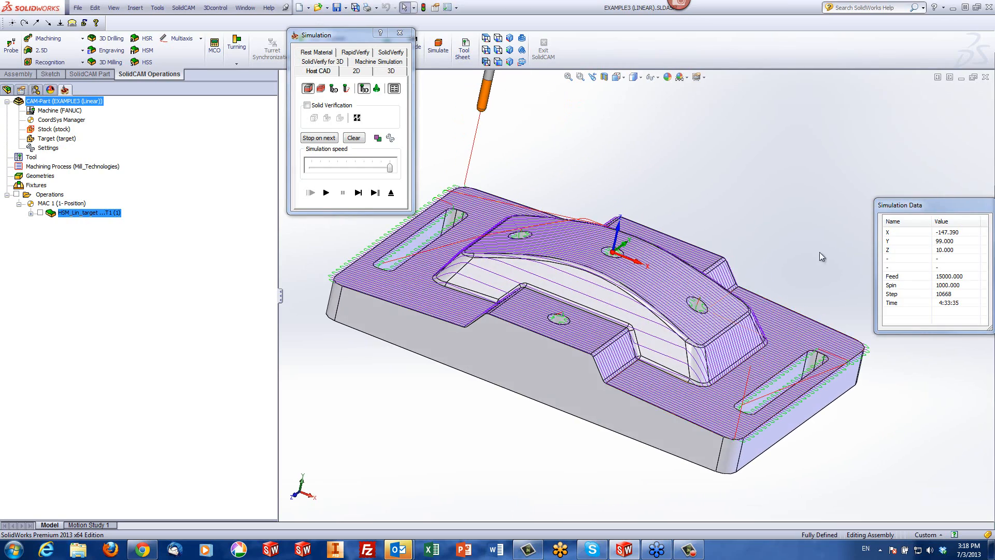
pyautogui.scroll(-10, 656, 332)
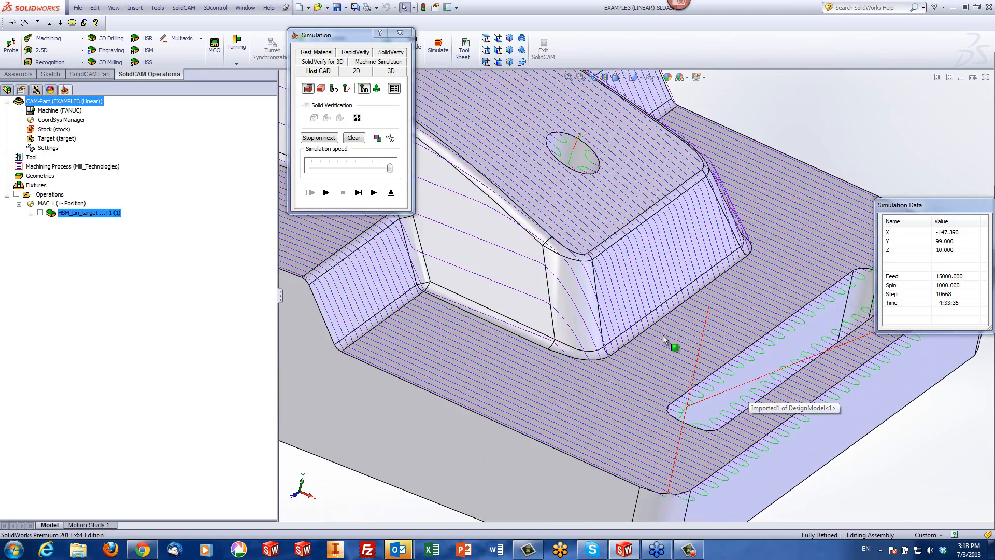
pyautogui.scroll(-3, 653, 319)
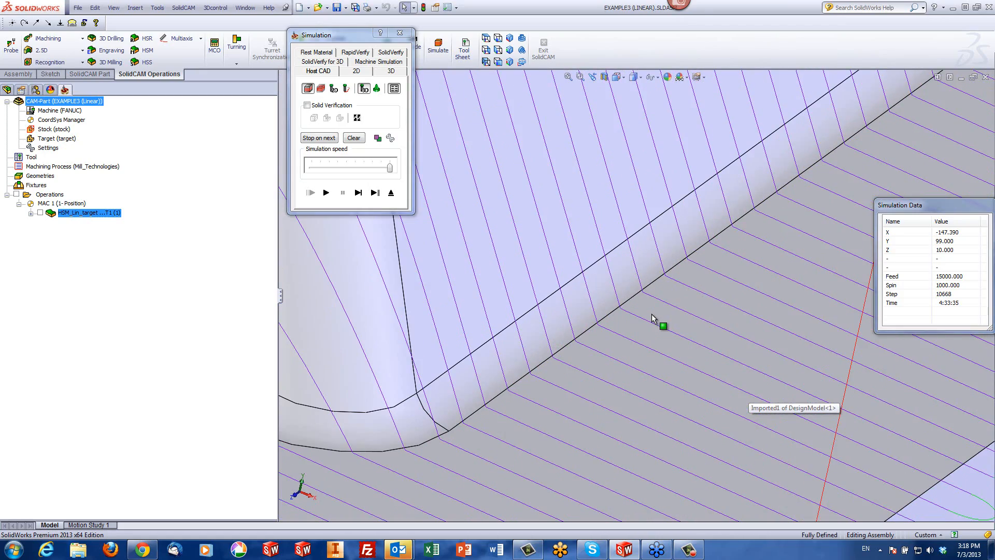
pyautogui.scroll(10, 652, 318)
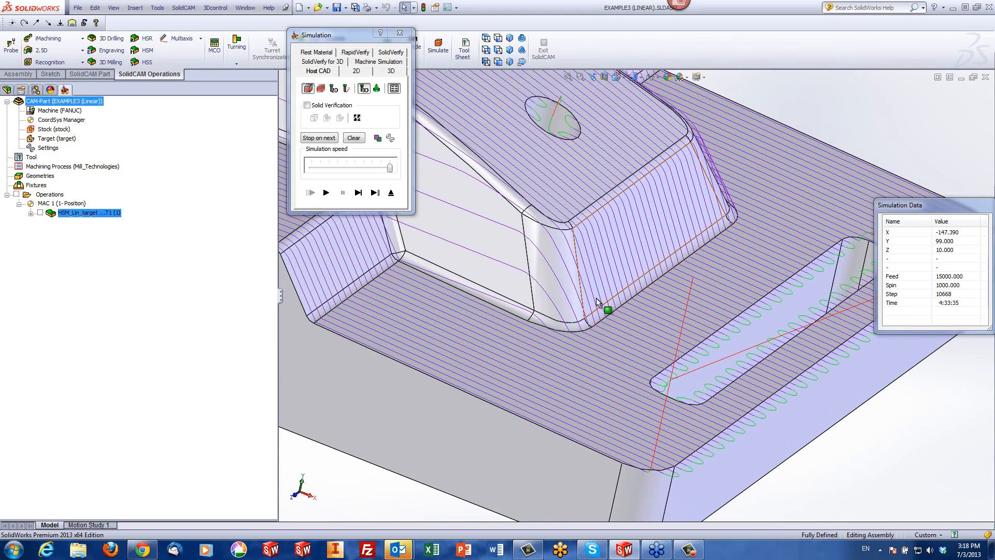
pyautogui.click(530, 319)
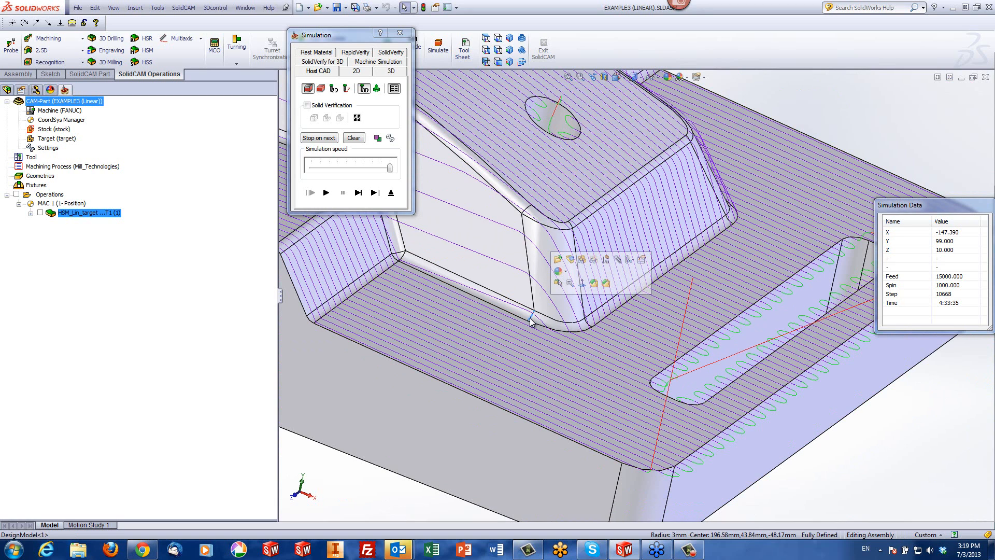
pyautogui.click(882, 129)
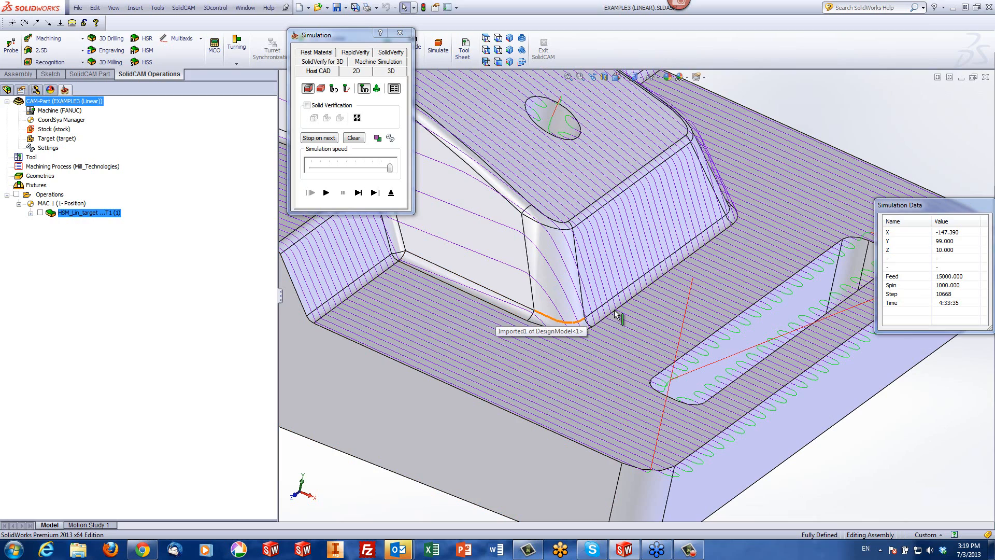
# - Inspect how the passes cross the fillet between the block's end wall and the base face, and exit the simulation
pyautogui.scroll(-8, 679, 282)
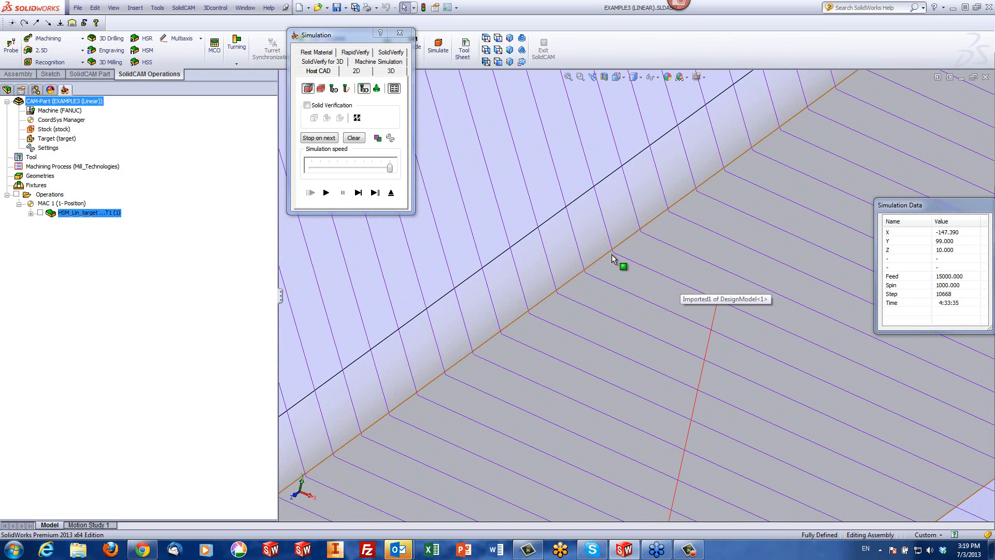
pyautogui.scroll(2, 612, 254)
pyautogui.scroll(2, 615, 258)
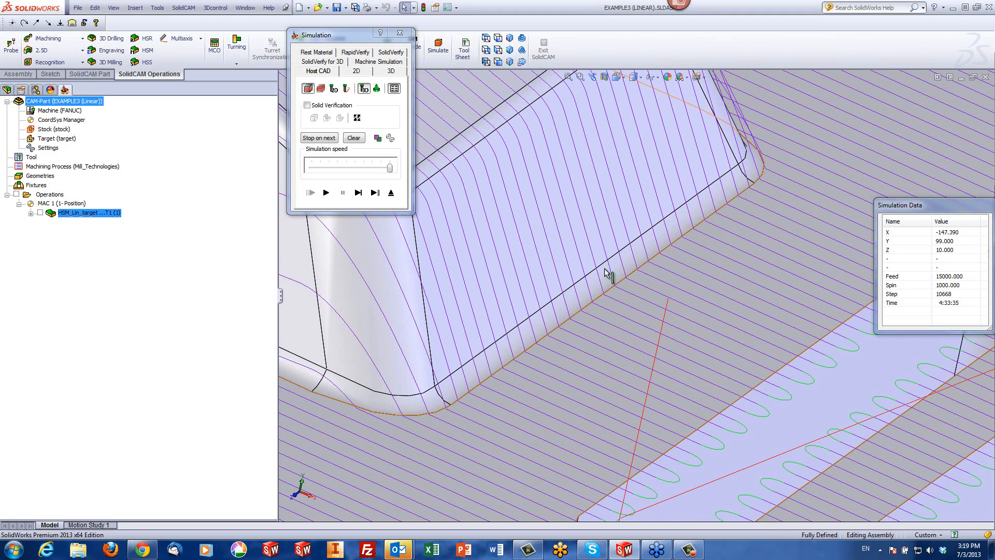
pyautogui.click(810, 156)
pyautogui.scroll(-8, 678, 291)
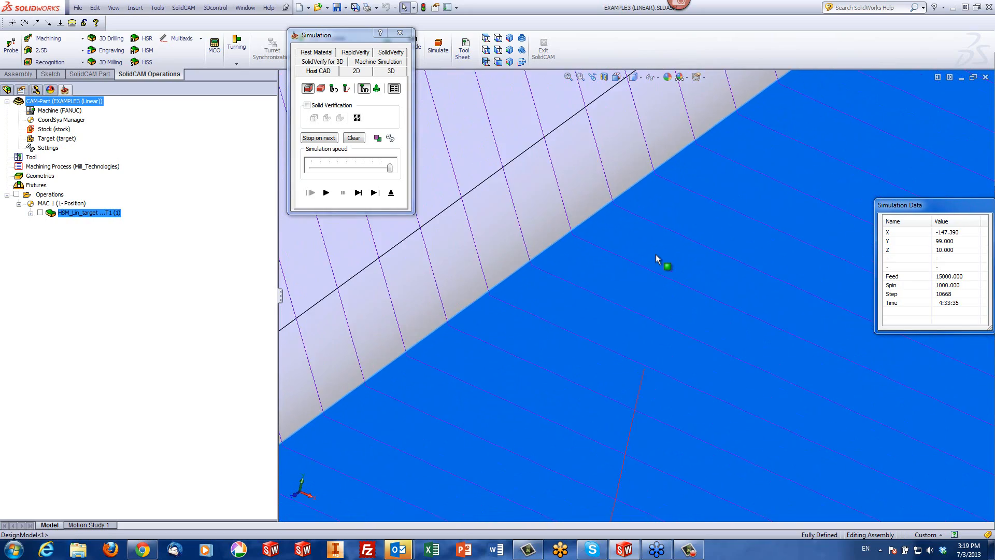
pyautogui.moveTo(670, 227); pyautogui.dragTo(625, 260, button='middle')
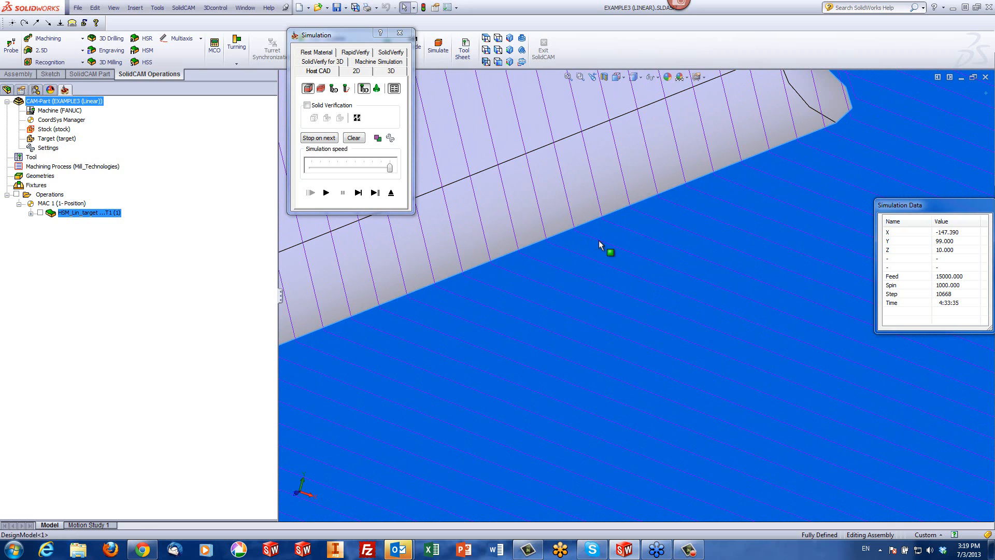
pyautogui.click(391, 193)
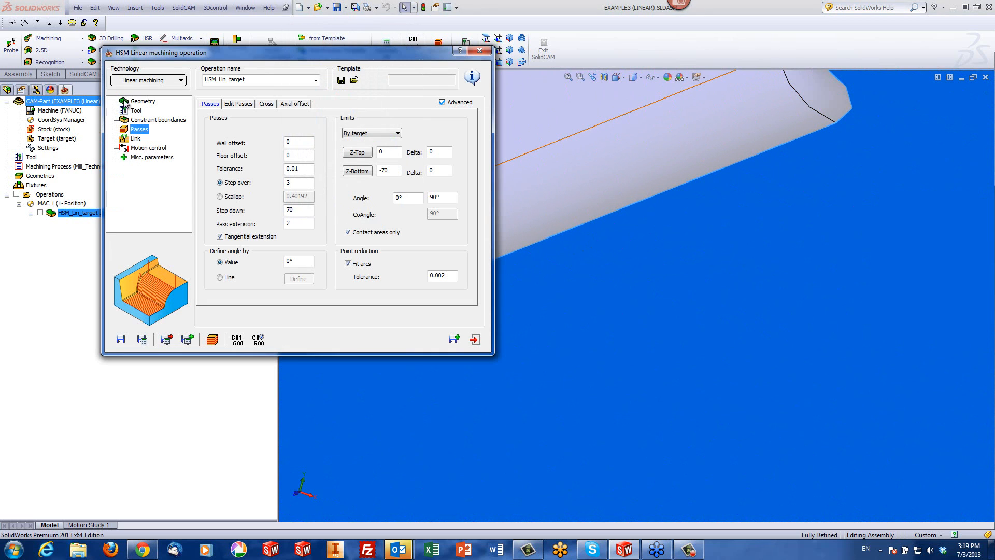
# - Apply basic fillets to the target geometry with tool diameter 8 and corner radius 4, and recalculate the operation for simulation
pyautogui.click(136, 101)
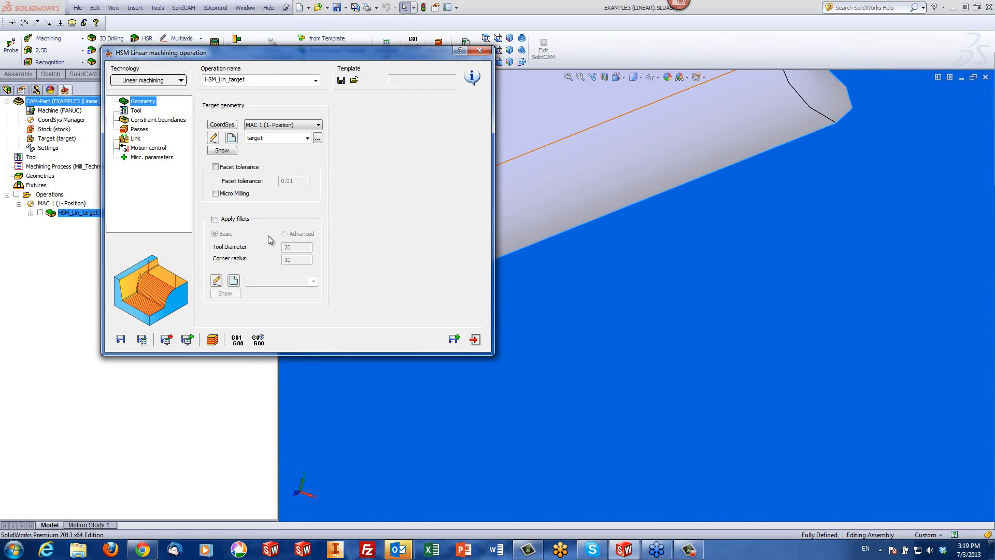
pyautogui.click(215, 219)
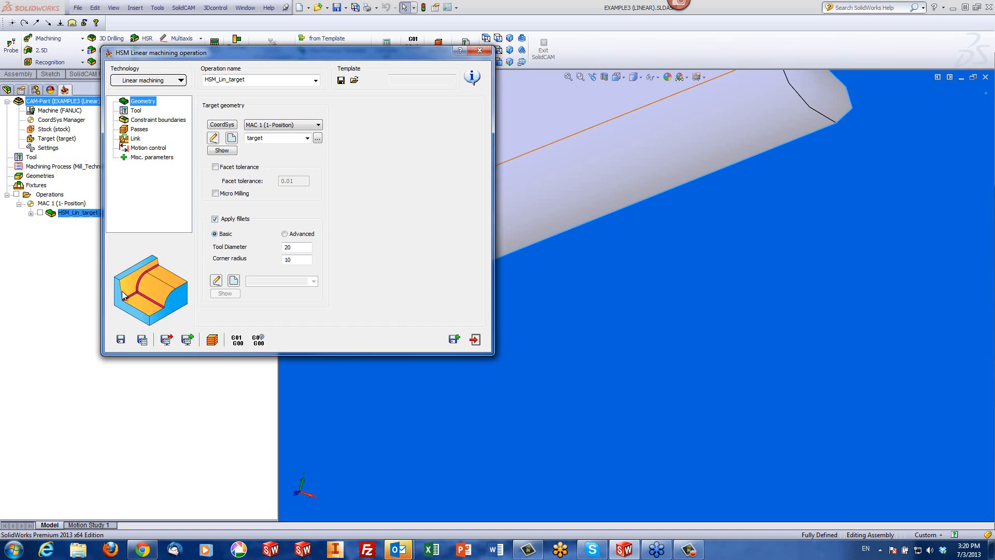
pyautogui.click(291, 248)
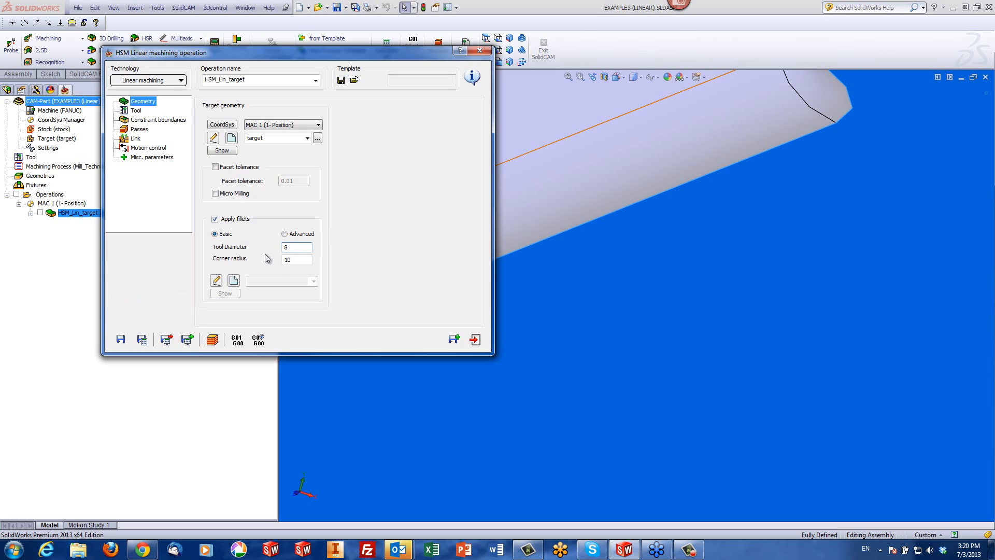
pyautogui.doubleClick(299, 258)
pyautogui.write('4')
pyautogui.click(210, 341)
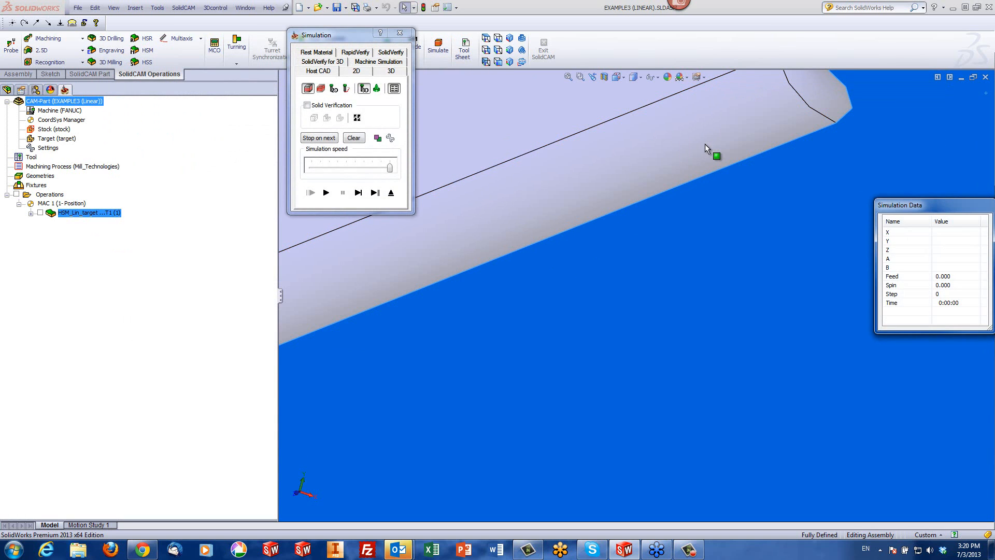
# - Simulate the recalculated toolpath and examine the passes along the fillet at the base of the block's end wall
pyautogui.click(326, 193)
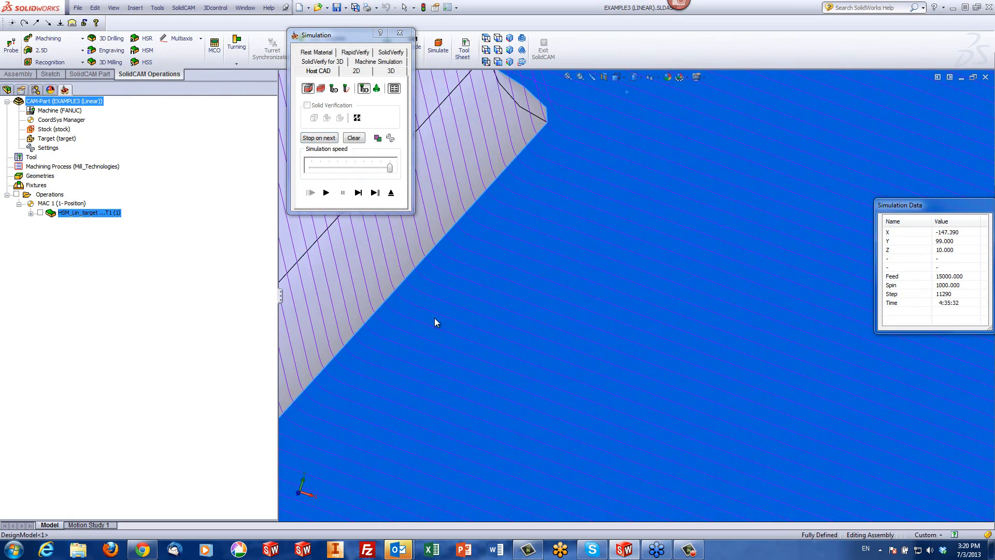
pyautogui.scroll(-2, 410, 322)
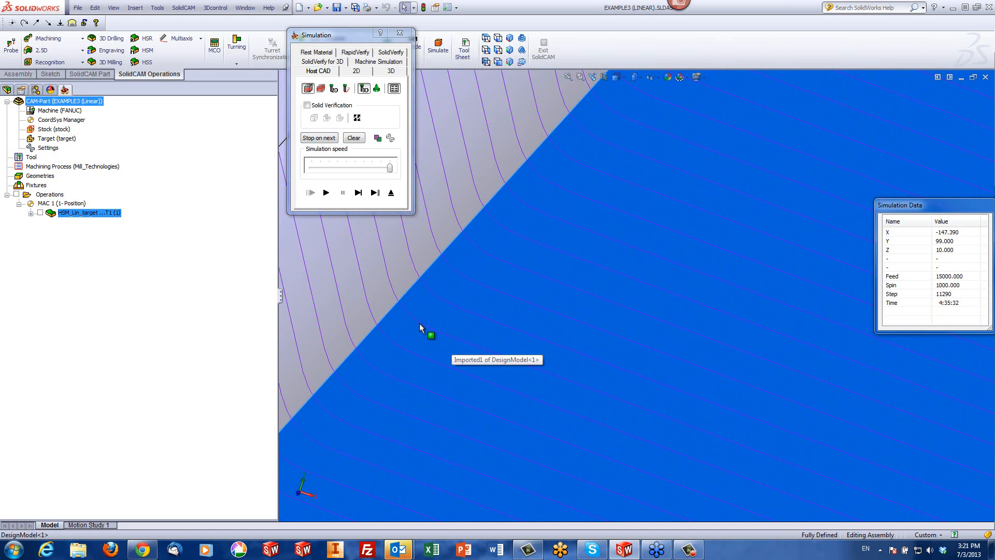
pyautogui.scroll(2, 422, 328)
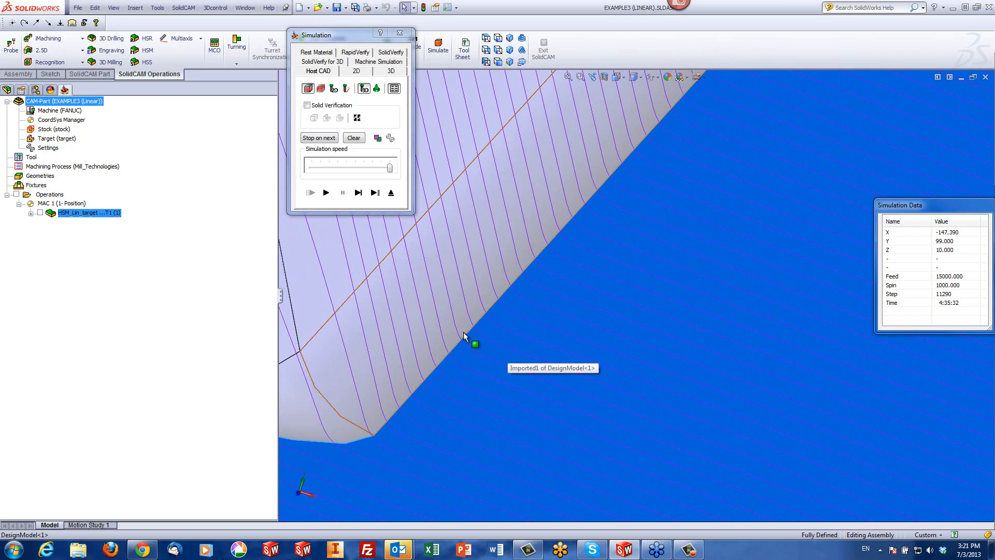
pyautogui.scroll(4, 454, 185)
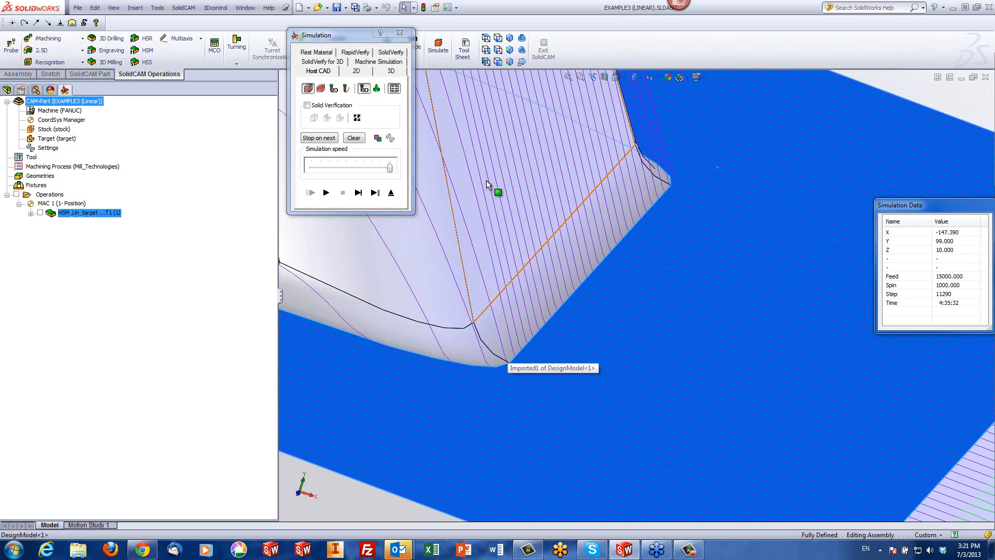
pyautogui.press('f')
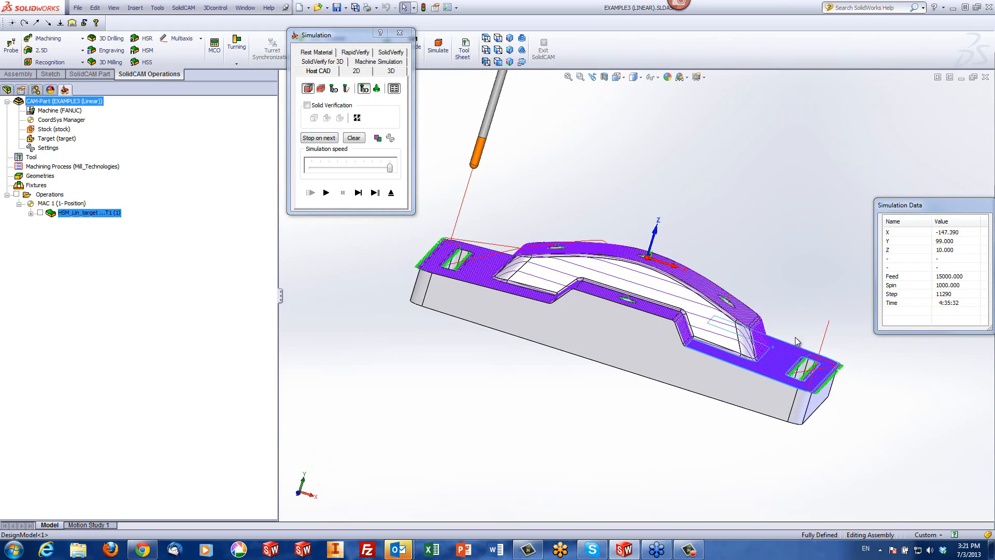
# - Compare the pass spacing on the block's long side walls with the rest of the part, and exit the simulation
pyautogui.moveTo(796, 338); pyautogui.dragTo(671, 338, button='middle')
pyautogui.scroll(-5, 671, 337)
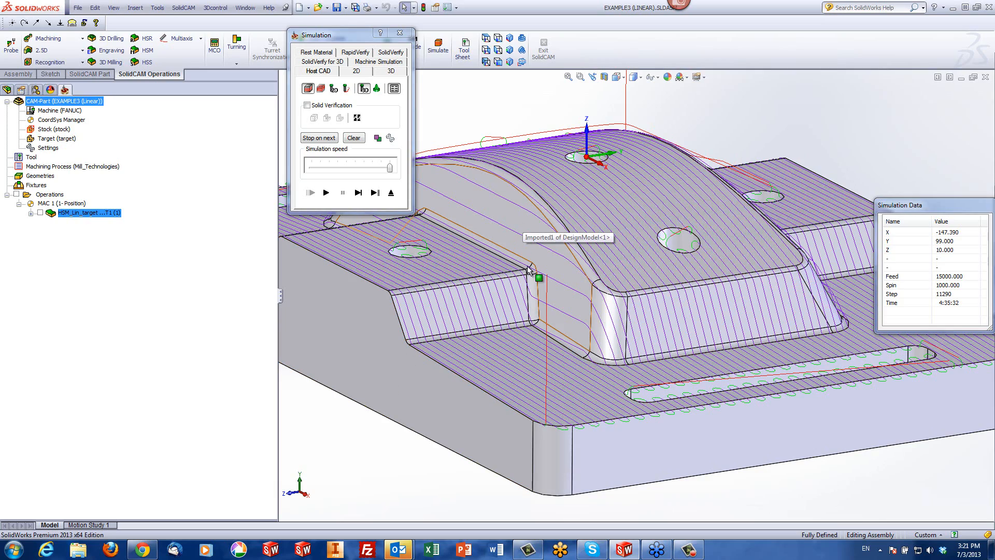
pyautogui.scroll(5, 528, 269)
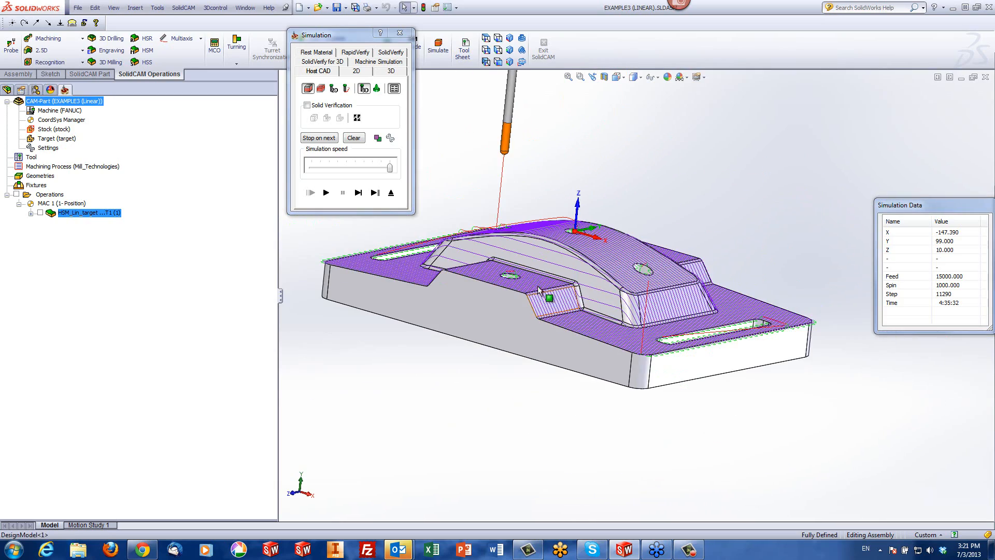
pyautogui.scroll(-5, 539, 291)
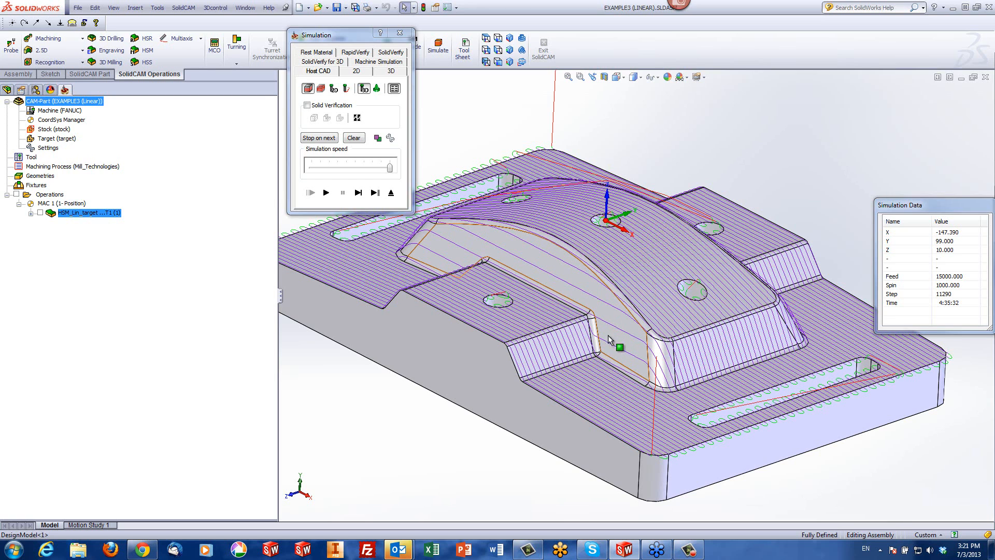
pyautogui.moveTo(629, 309); pyautogui.dragTo(556, 366, button='middle')
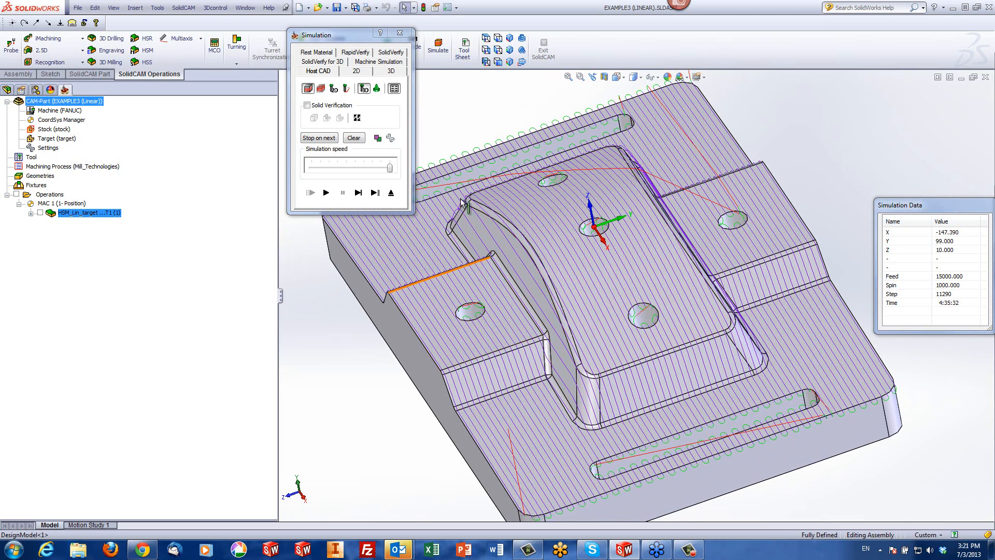
pyautogui.click(392, 193)
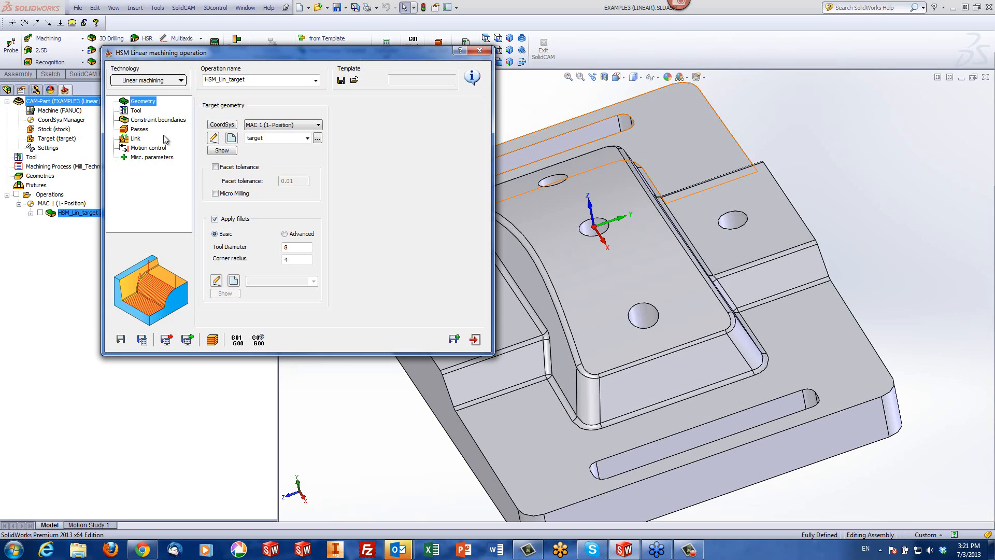
# - Set the cross machining order of the linear passes to After, recalculate the operation and simulate it
pyautogui.click(141, 129)
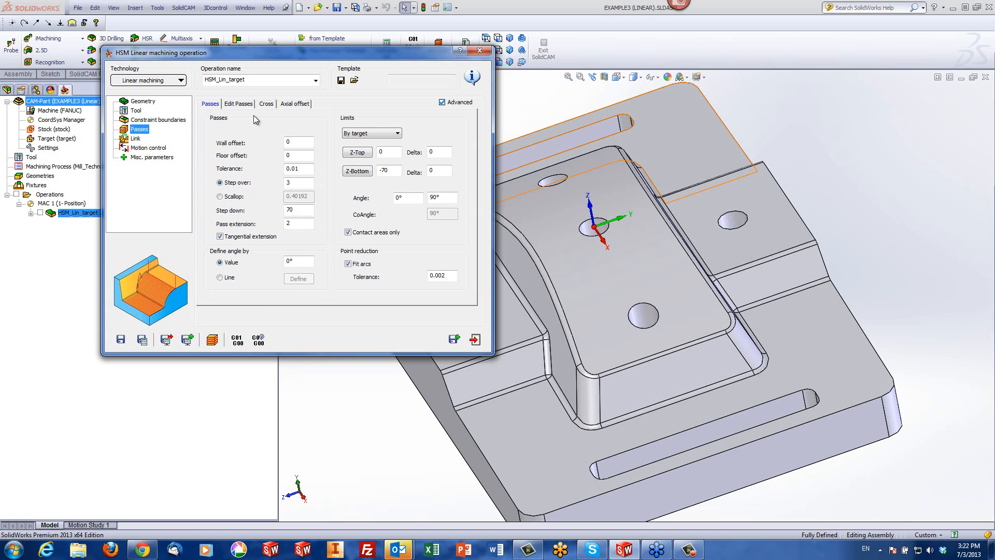
pyautogui.click(267, 106)
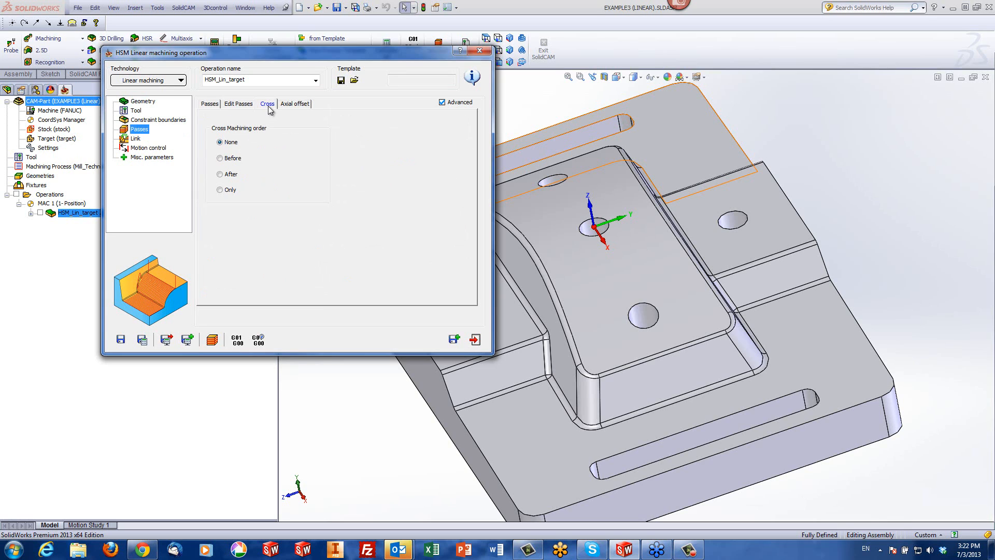
pyautogui.click(221, 158)
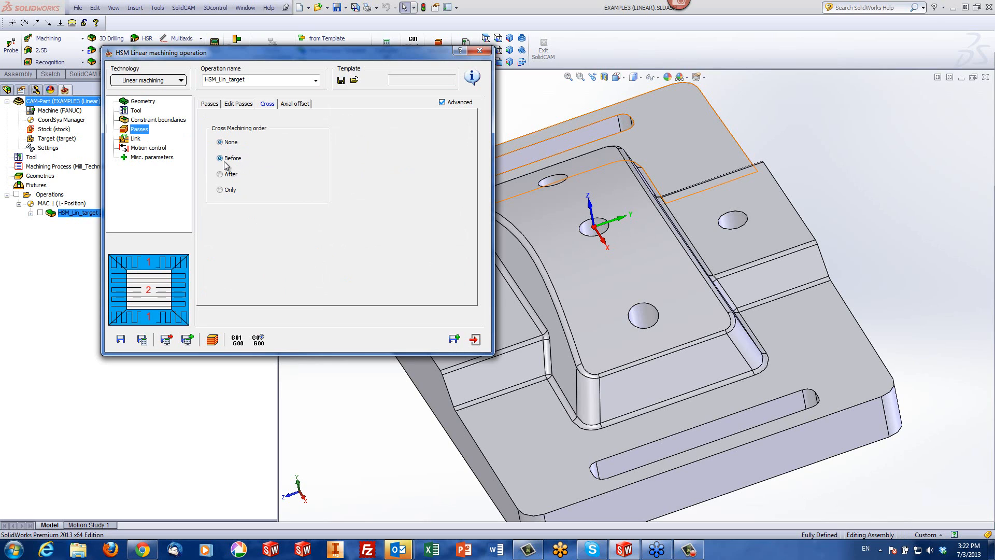
pyautogui.click(220, 175)
pyautogui.click(212, 340)
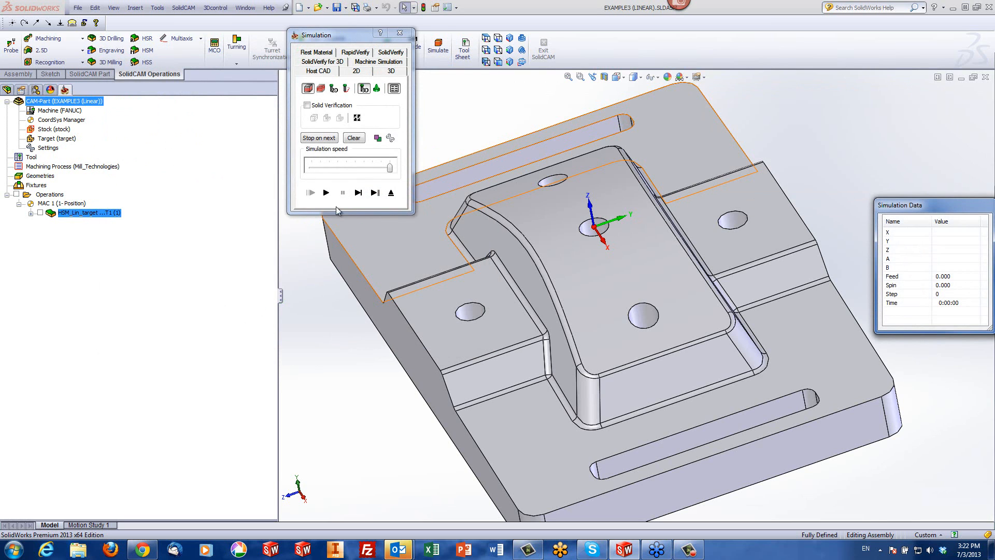
pyautogui.click(326, 193)
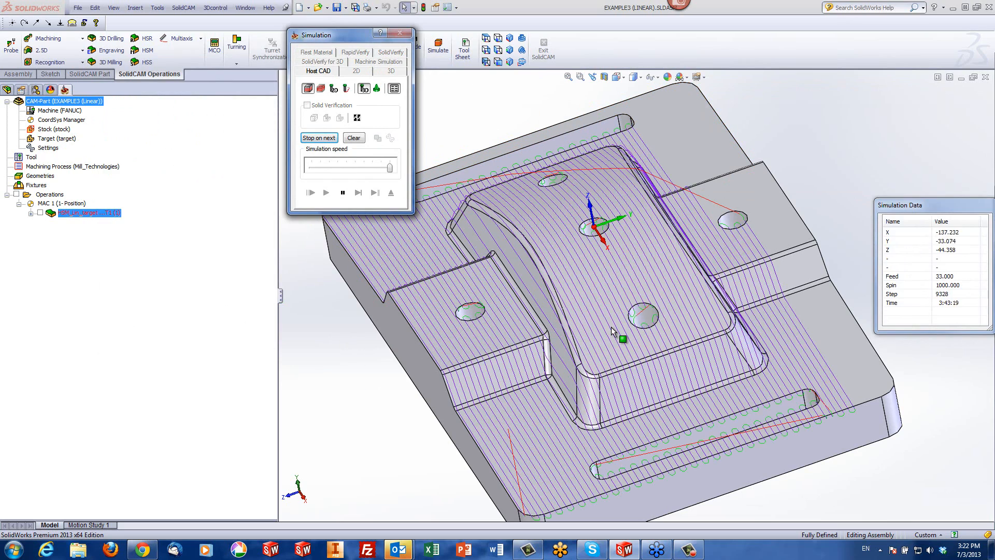
# - Examine the cross machining passes on the block's long curved side wall against the linear passes, and exit the simulation
pyautogui.moveTo(590, 347); pyautogui.dragTo(611, 334, button='middle')
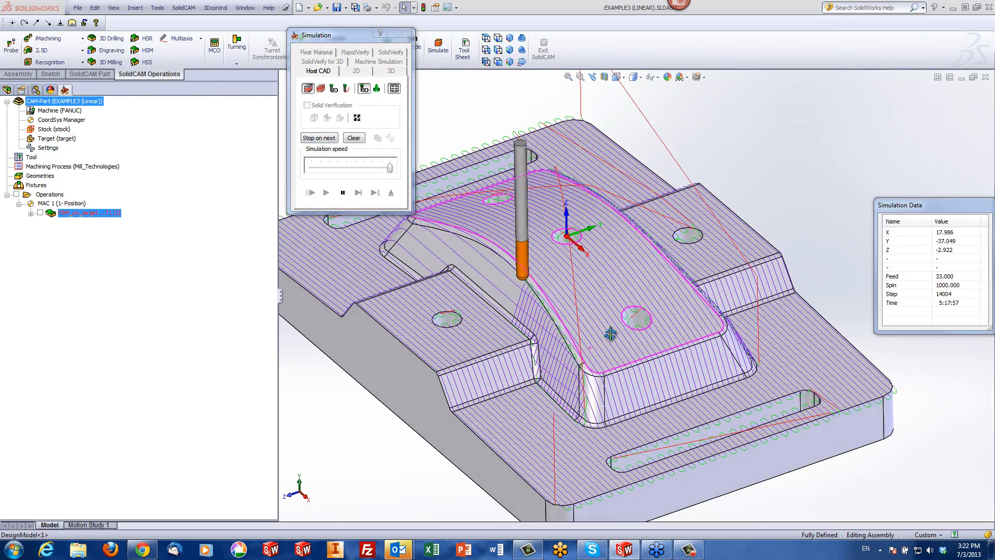
pyautogui.scroll(-5, 580, 410)
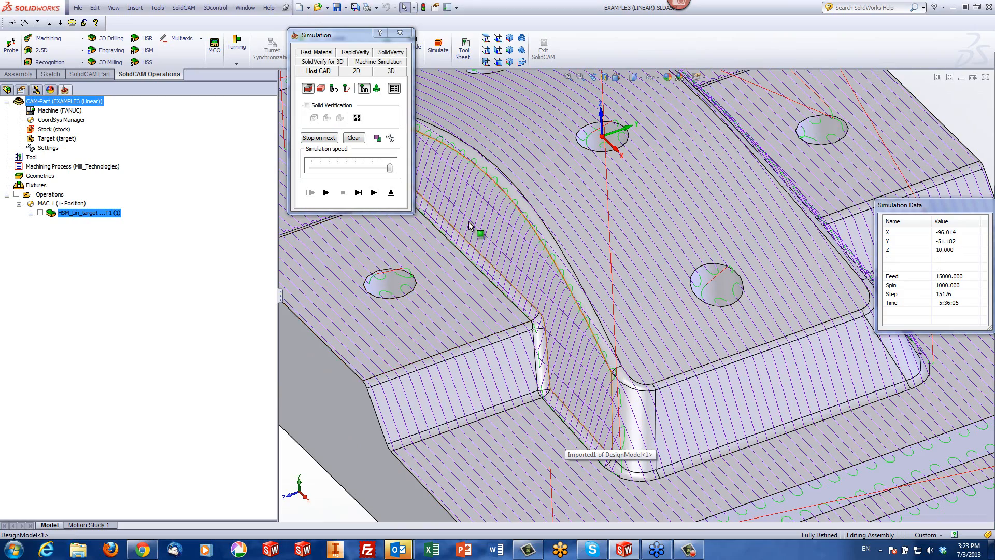
pyautogui.scroll(3, 467, 202)
pyautogui.scroll(-2, 473, 216)
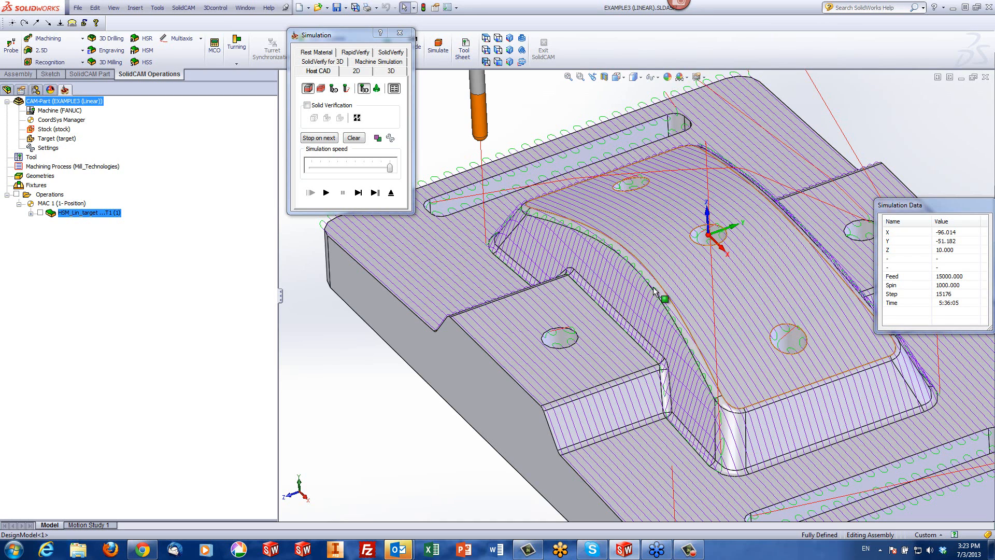
pyautogui.click(392, 197)
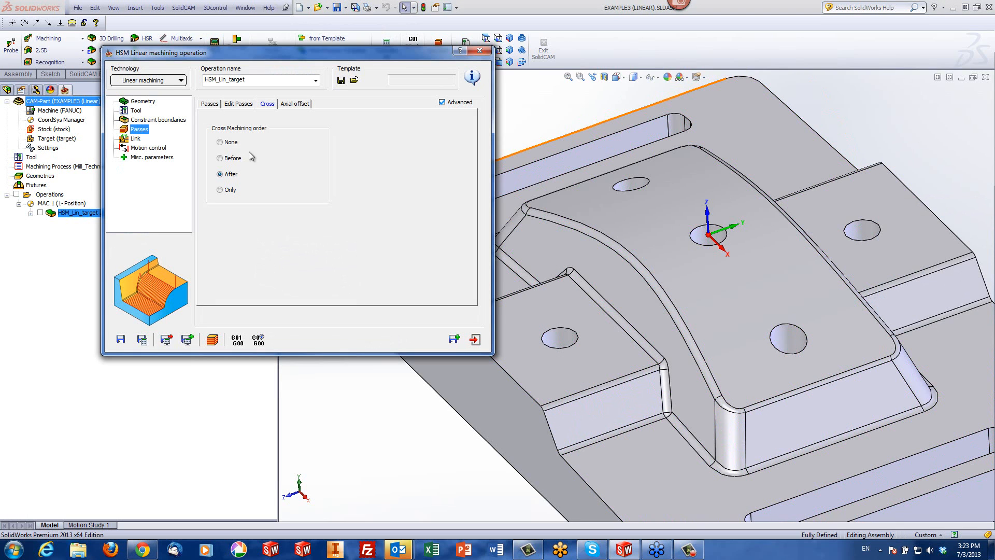
# - Change the operation's technology to Combine Constant Z with Linear machining, and review its tool and constraint boundaries
pyautogui.click(141, 82)
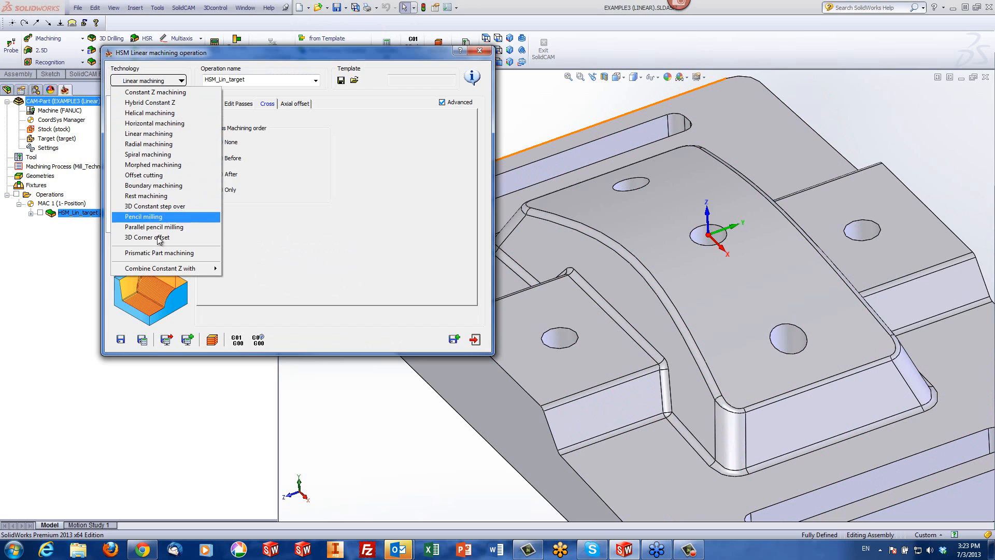
pyautogui.moveTo(129, 269)
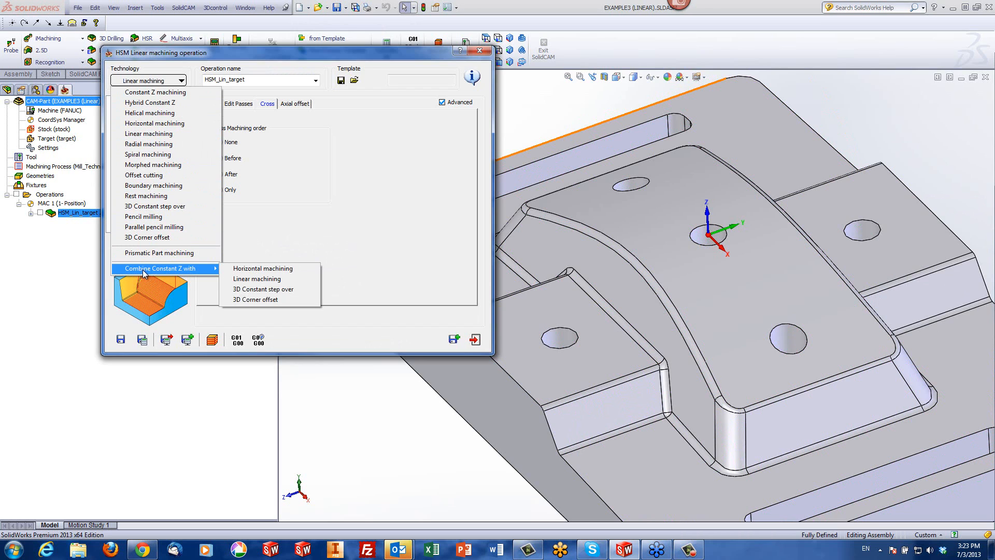
pyautogui.click(262, 280)
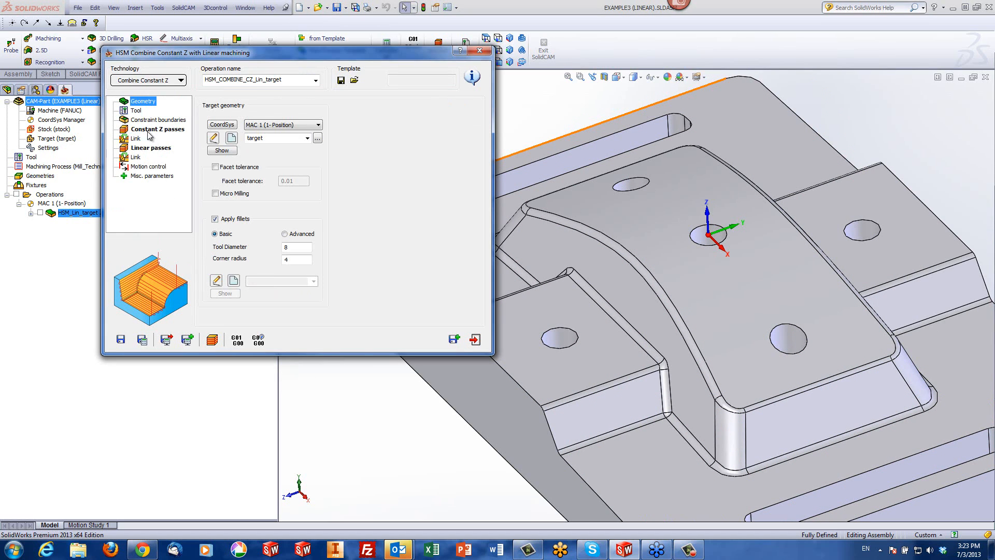
pyautogui.click(136, 111)
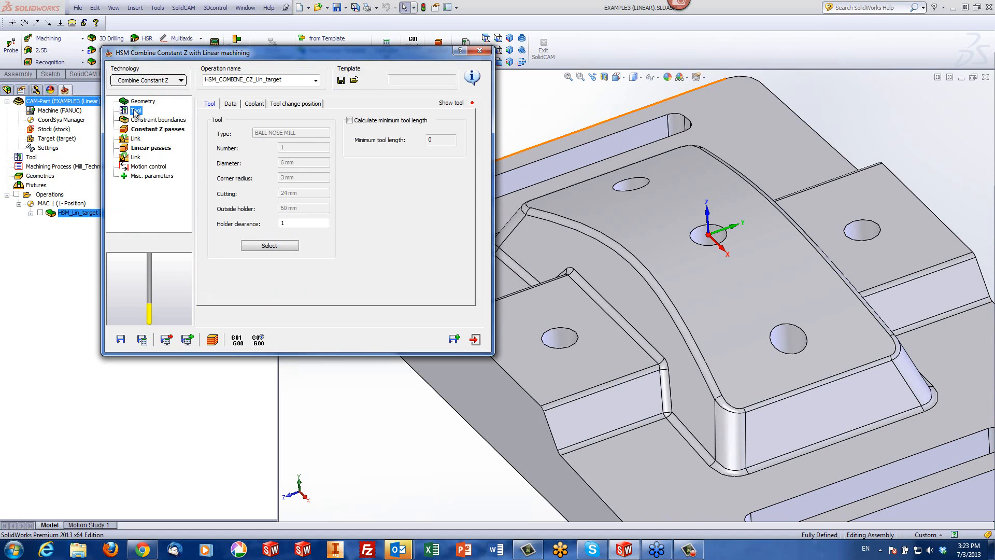
pyautogui.click(176, 123)
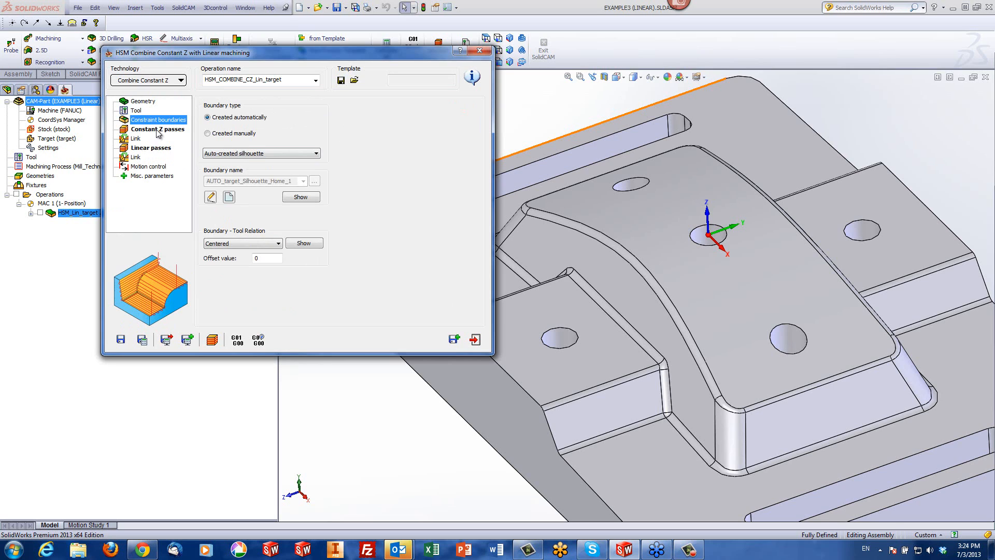
# - Set the Constant Z passes to step down 3 and minimum angle 40°, and make their linking bi-directional
pyautogui.click(159, 131)
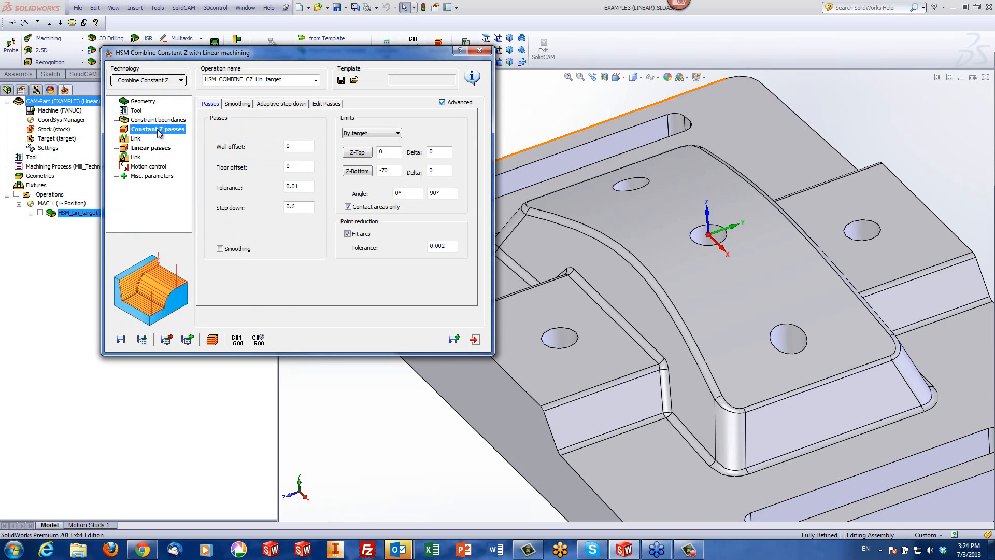
pyautogui.click(308, 206)
pyautogui.write('3')
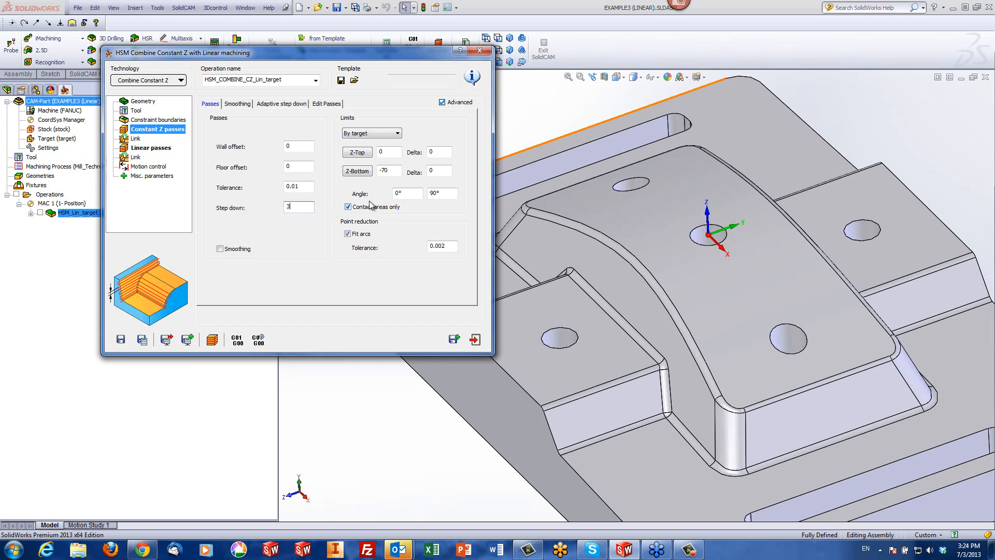
pyautogui.click(400, 194)
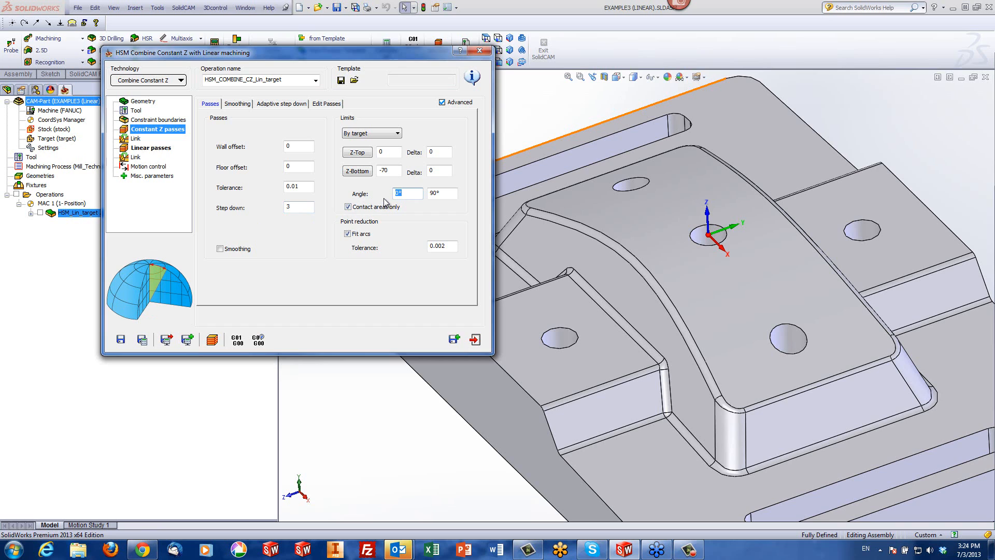
pyautogui.write('40')
pyautogui.moveTo(565, 130); pyautogui.dragTo(615, 269, button='middle')
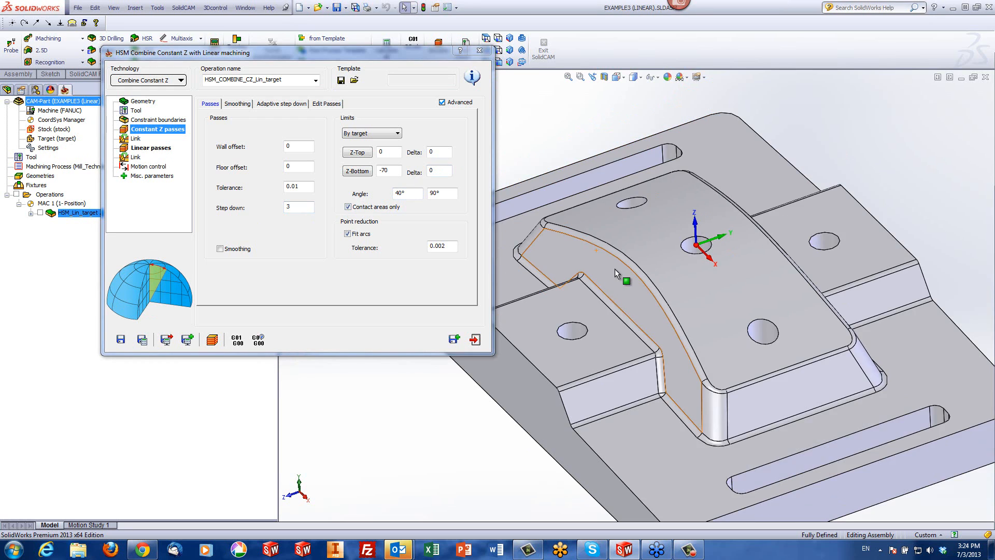
pyautogui.scroll(4, 615, 269)
pyautogui.scroll(-2, 621, 265)
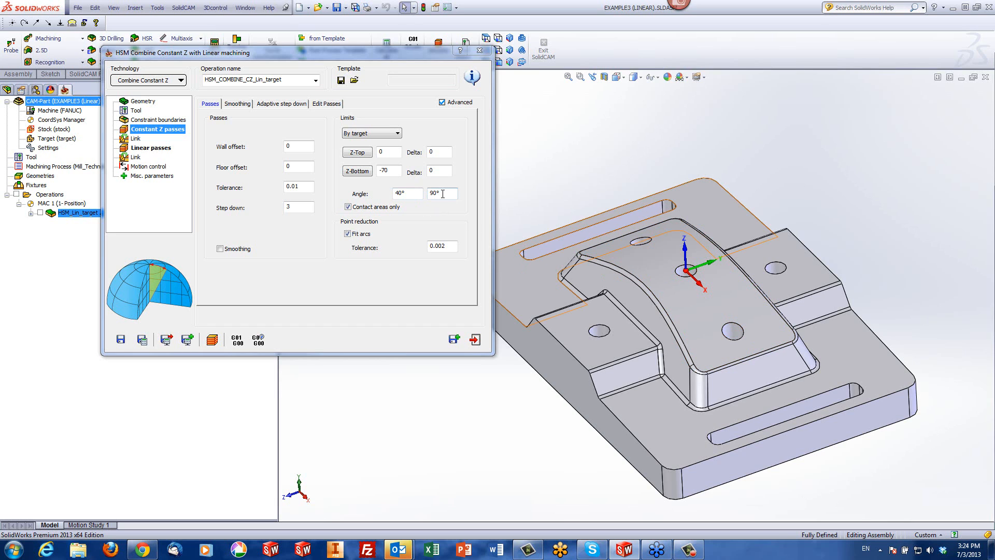
pyautogui.click(136, 139)
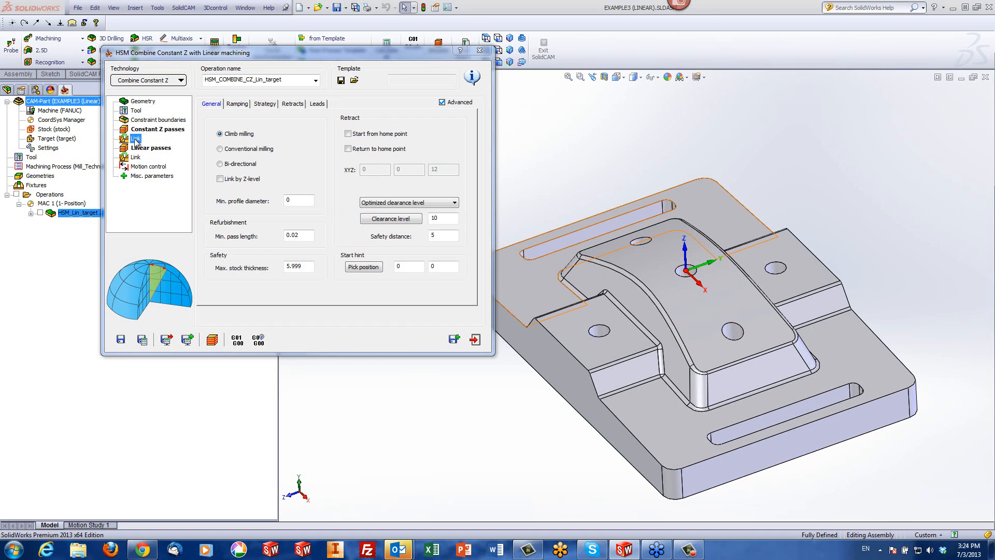
pyautogui.click(221, 164)
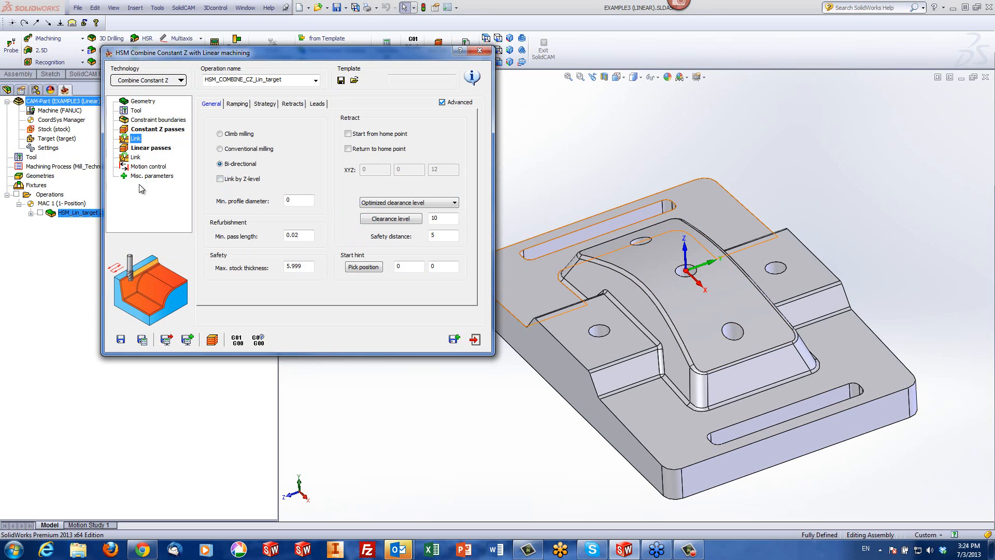
# - Compare the angle limits of both pass types, set the linear passes' step over to 3, and calculate the combined operation
pyautogui.click(151, 148)
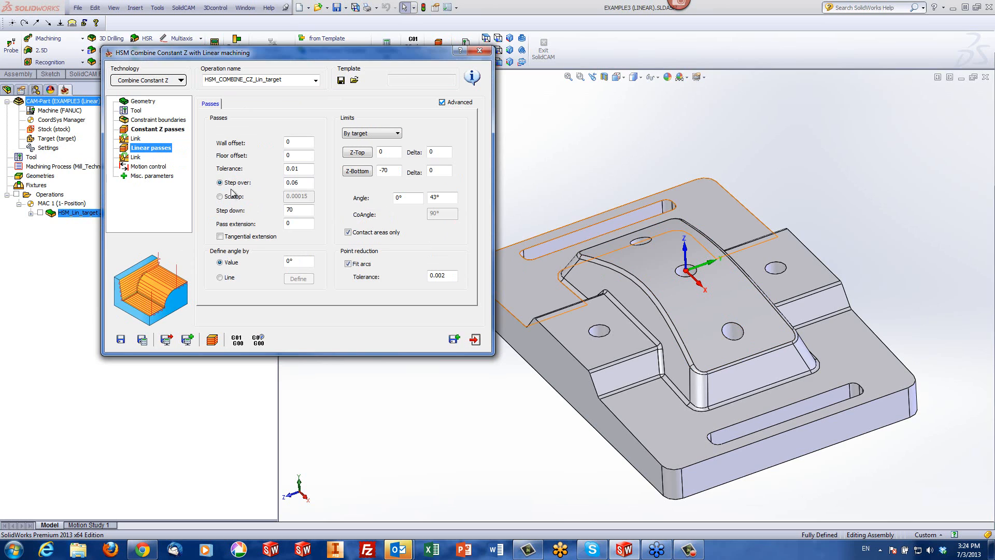
pyautogui.click(405, 196)
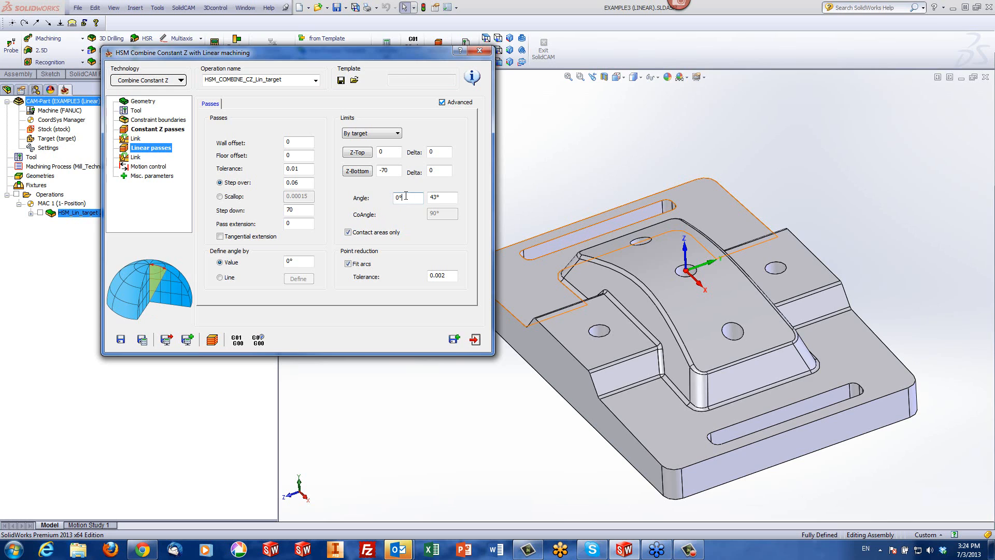
pyautogui.click(447, 196)
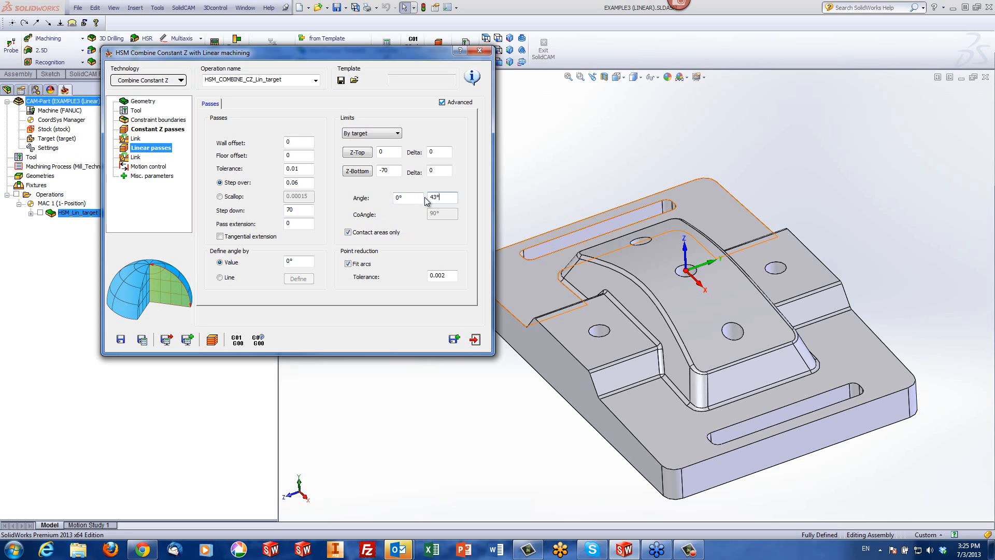
pyautogui.click(162, 131)
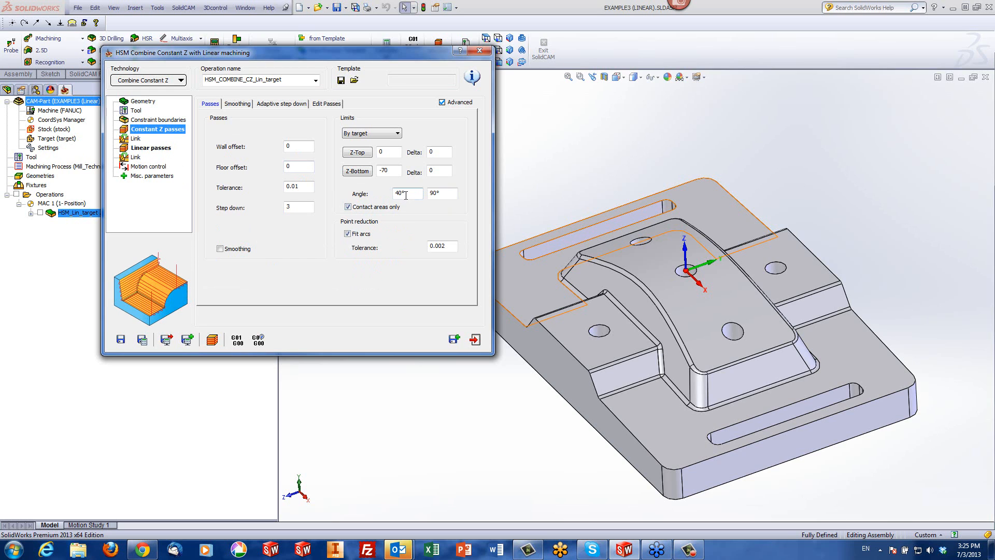
pyautogui.click(162, 148)
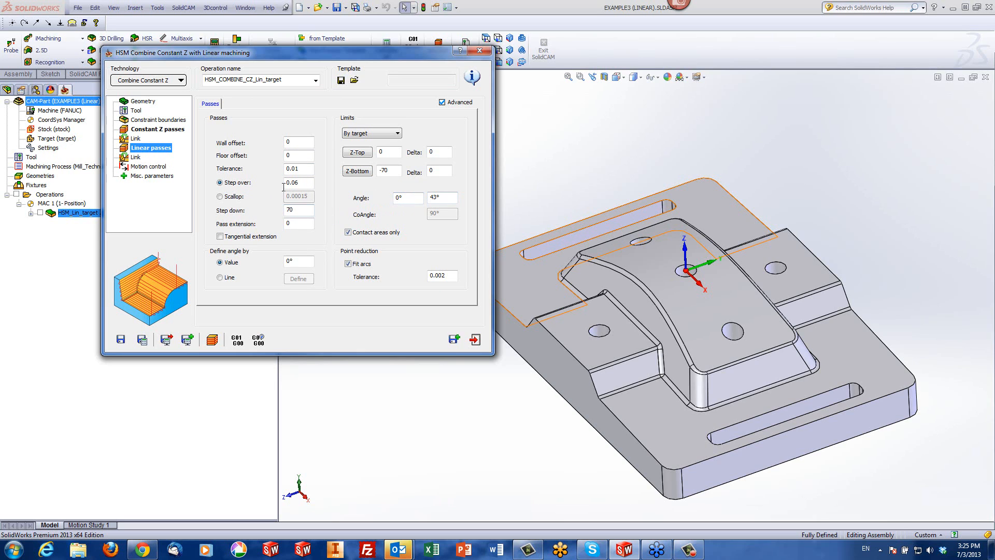
pyautogui.click(308, 181)
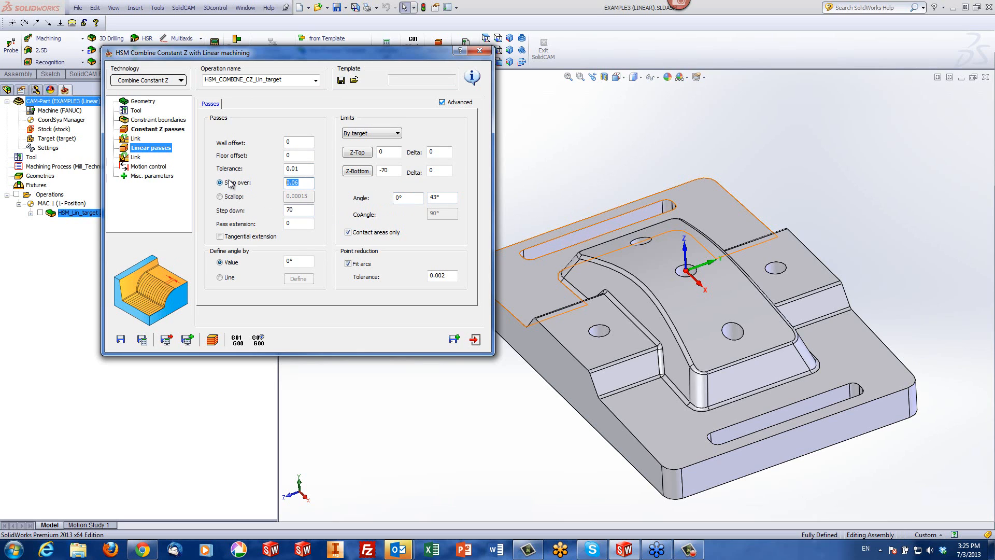
pyautogui.write('3')
pyautogui.click(212, 341)
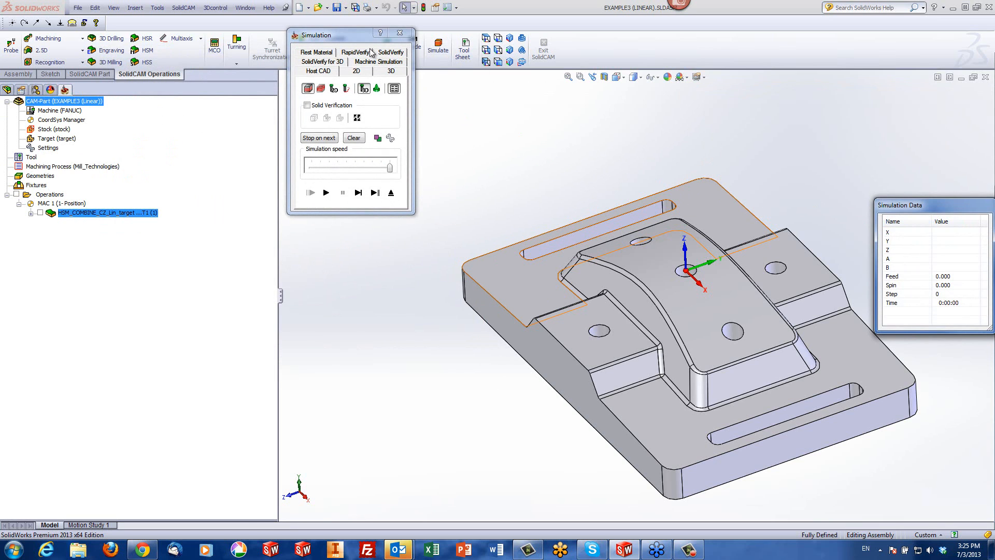
# - Simulate the combined operation, examine the Constant Z passes on the walls and linear passes on the shallow areas, and exit the simulation
pyautogui.click(326, 192)
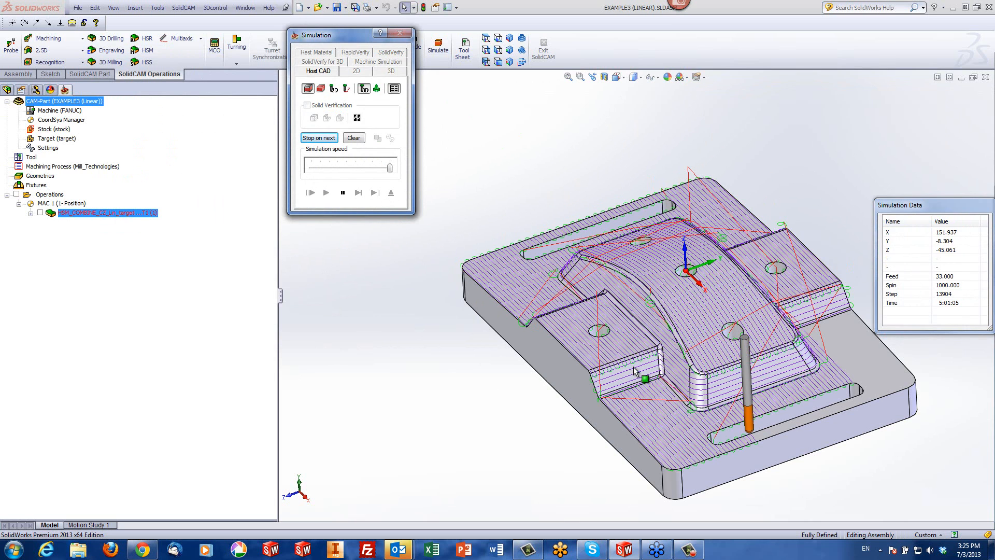
pyautogui.moveTo(740, 391)
pyautogui.mouseDown(button='middle')
pyautogui.moveTo(754, 366)
pyautogui.moveTo(739, 371)
pyautogui.mouseUp(button='middle')
pyautogui.scroll(-3, 700, 326)
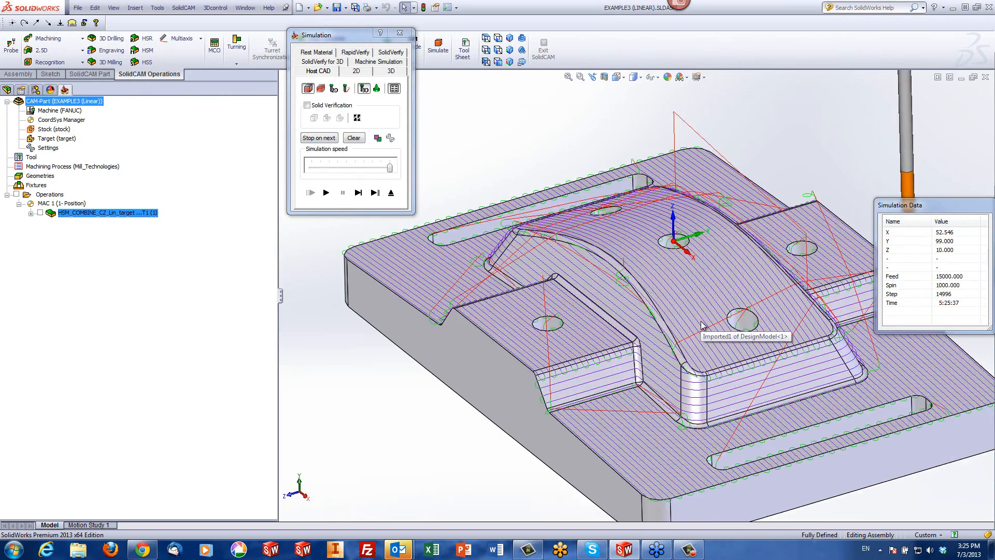
pyautogui.scroll(3, 699, 326)
pyautogui.scroll(1, 700, 326)
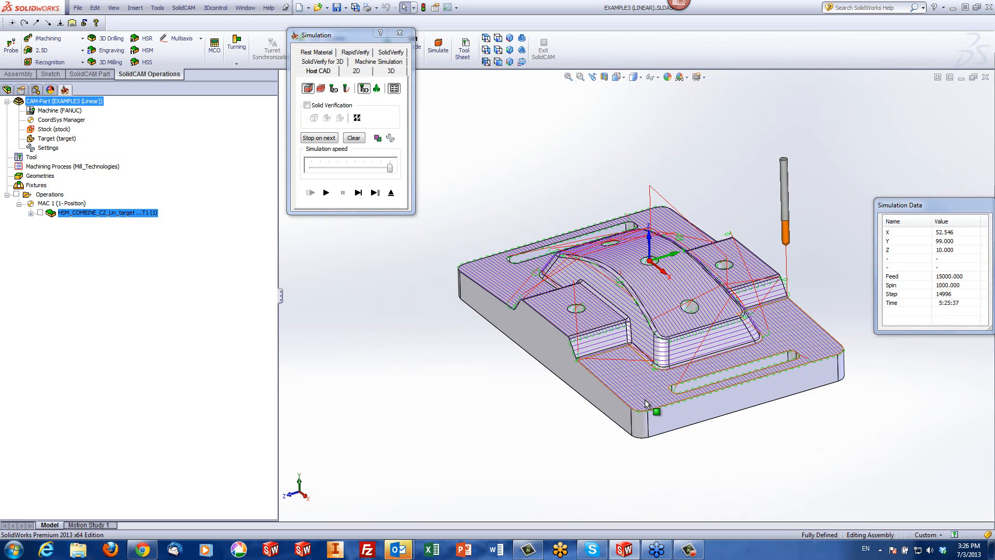
pyautogui.moveTo(670, 307); pyautogui.dragTo(685, 298, button='middle')
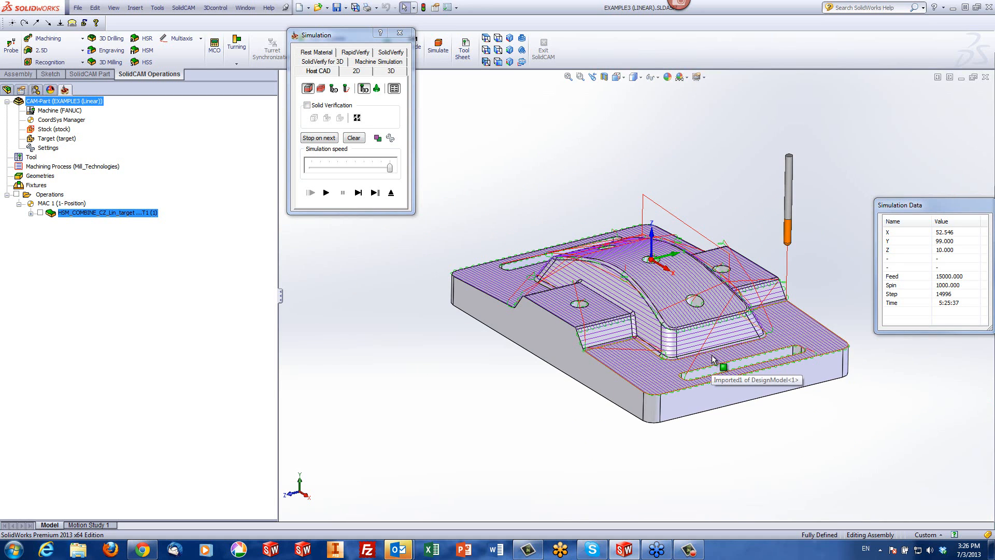
pyautogui.scroll(-2, 714, 358)
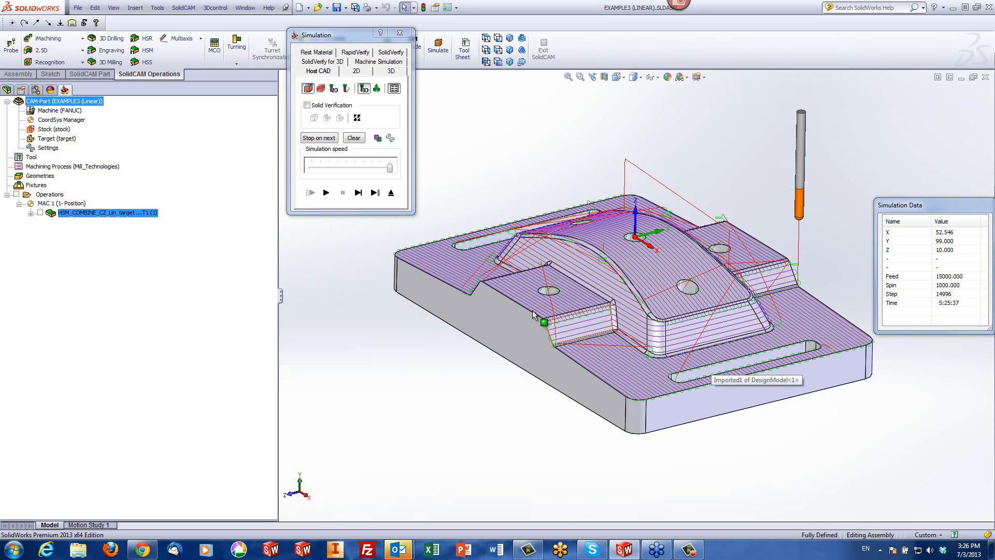
pyautogui.click(391, 193)
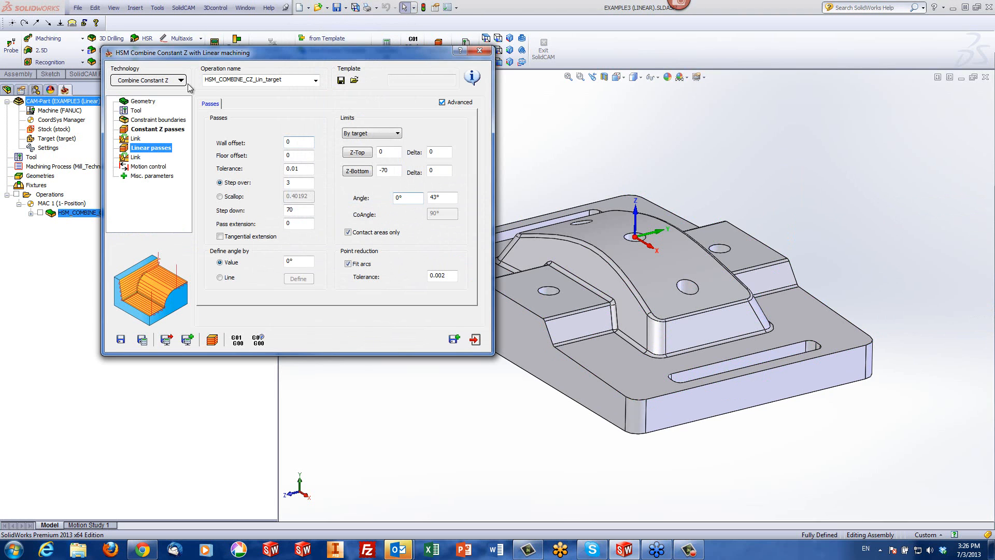
# - Review the combined operation's target geometry and fillet settings beside the block's base corner, and close the operation
pyautogui.click(148, 103)
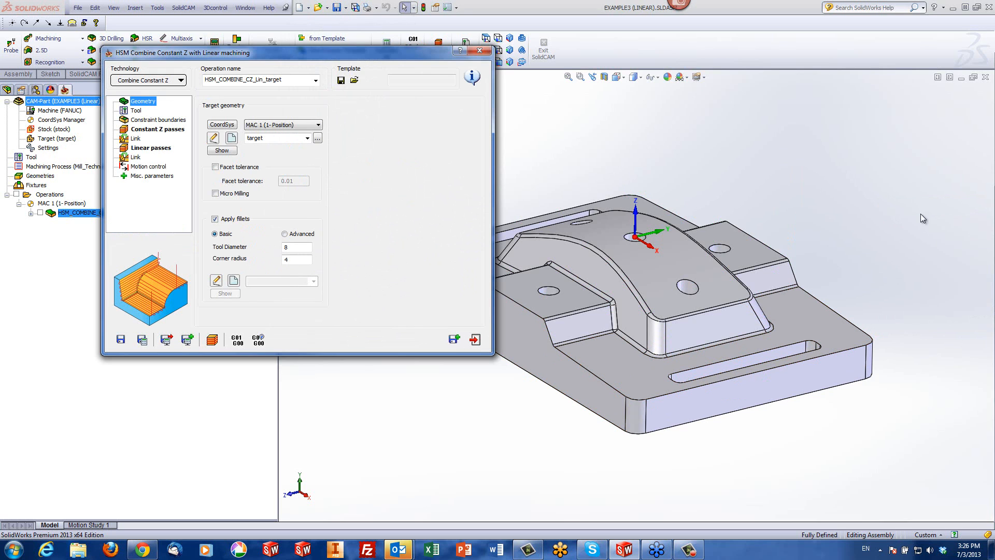
pyautogui.scroll(-5, 668, 340)
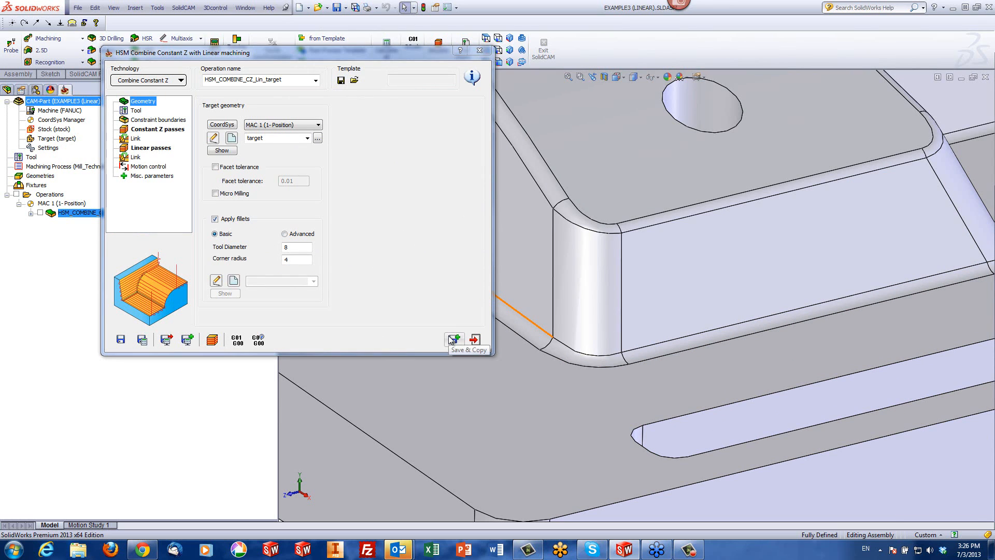
pyautogui.click(474, 340)
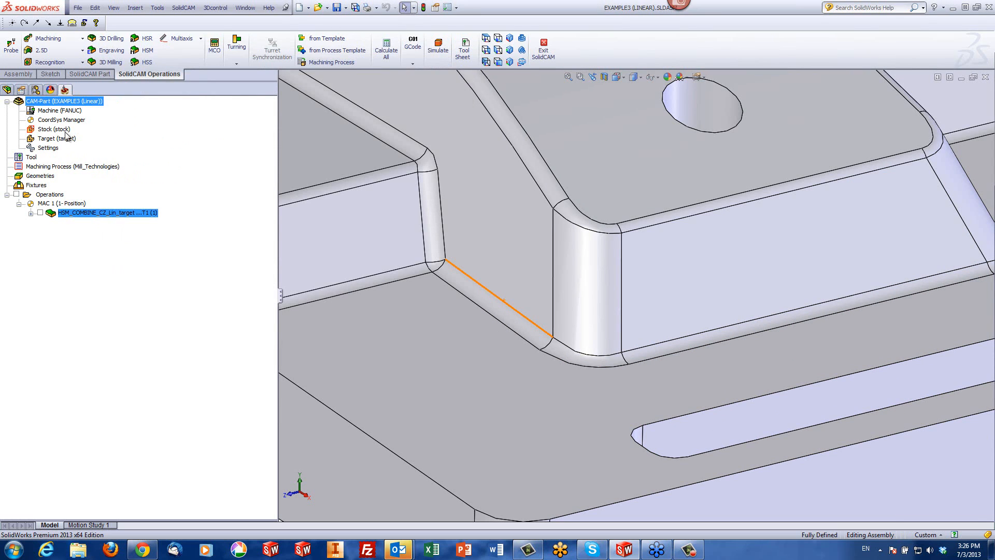
# - Add an HSM Rest machining operation on the target geometry and assign it the 4 mm ball nose mill, tool number 2
pyautogui.click(147, 52)
pyautogui.click(149, 82)
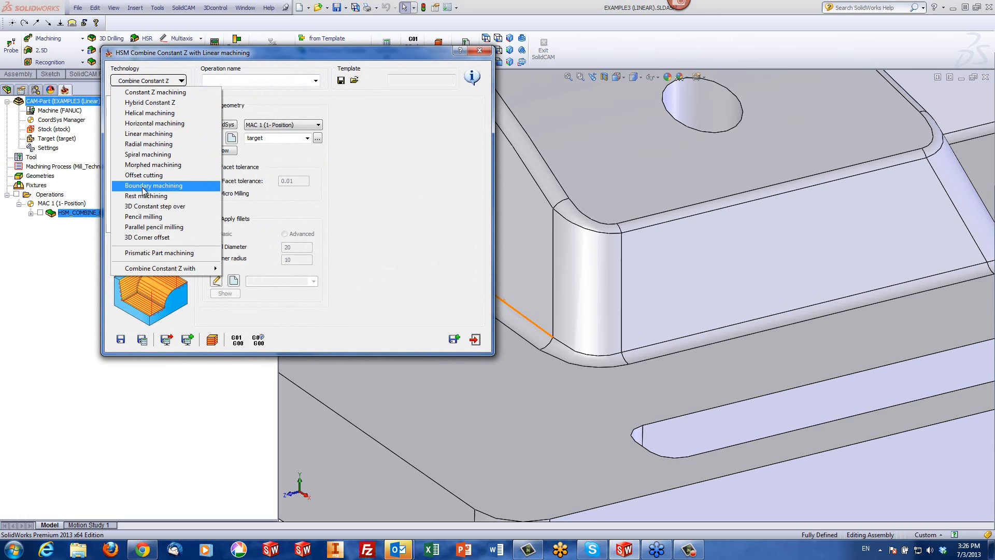
pyautogui.click(143, 196)
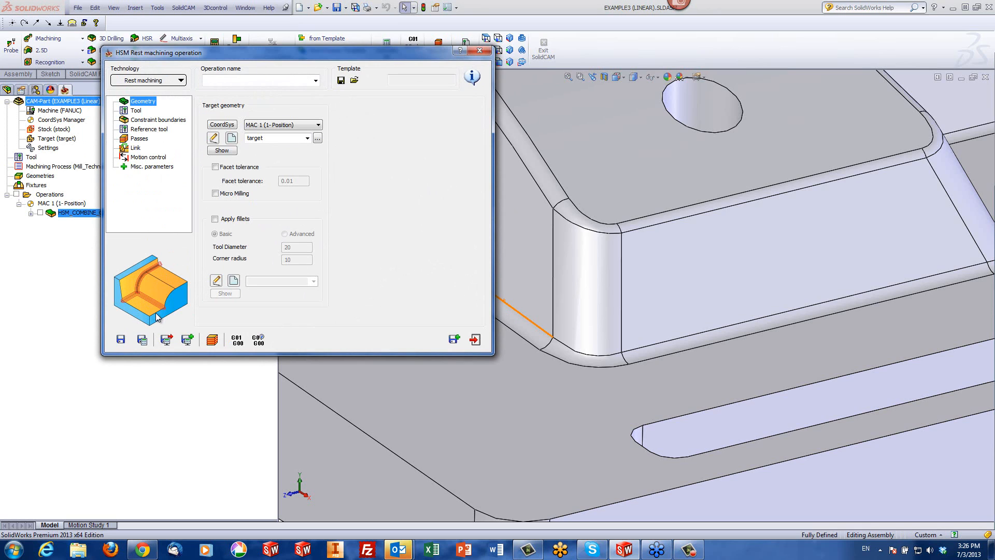
pyautogui.click(138, 112)
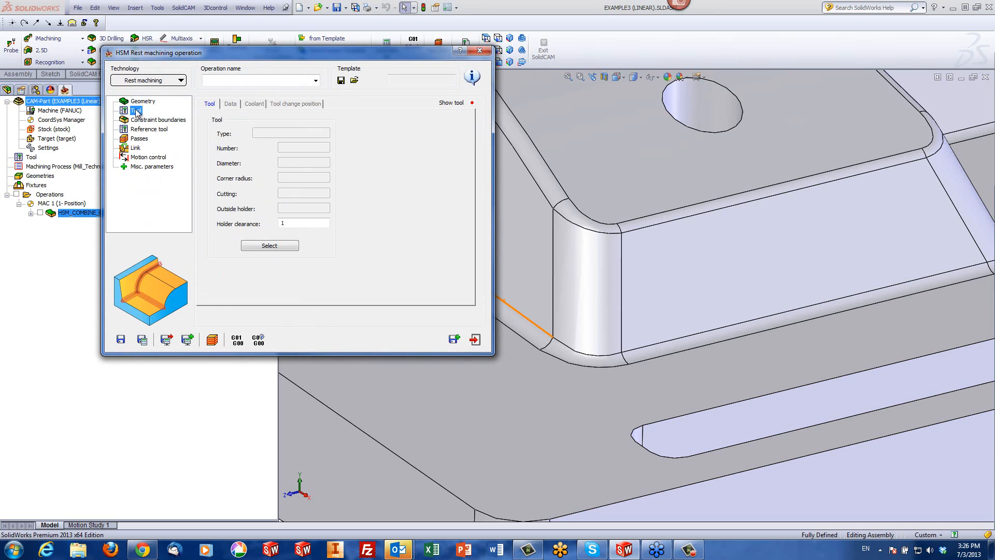
pyautogui.click(258, 243)
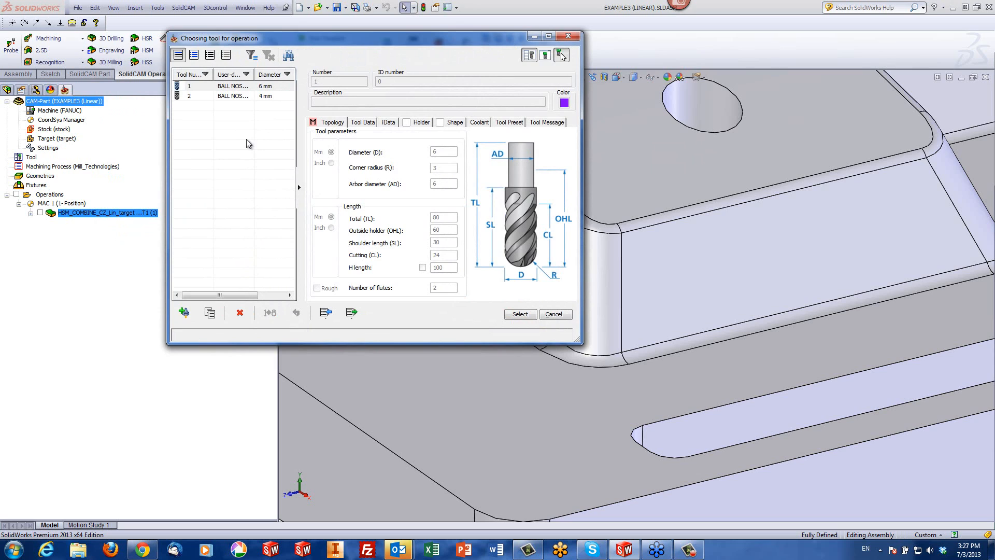
pyautogui.click(253, 99)
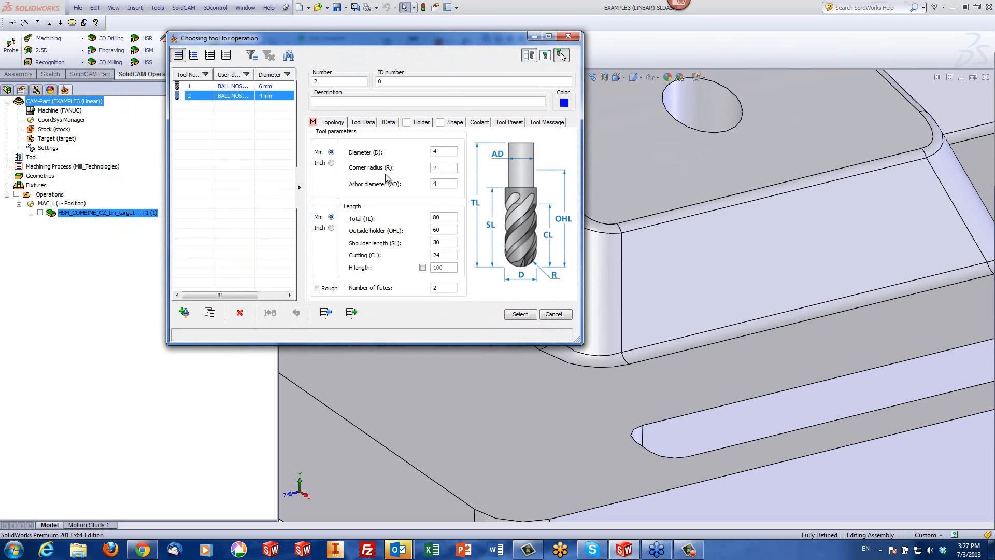
pyautogui.click(526, 316)
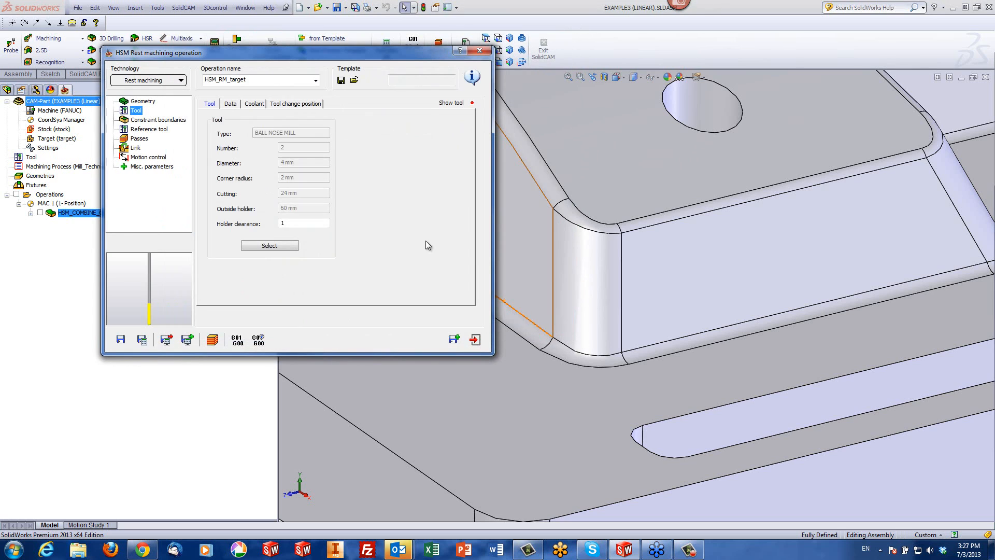
# - Check the rest operation's constraint boundaries and set the reference tool diameter to 9
pyautogui.click(164, 120)
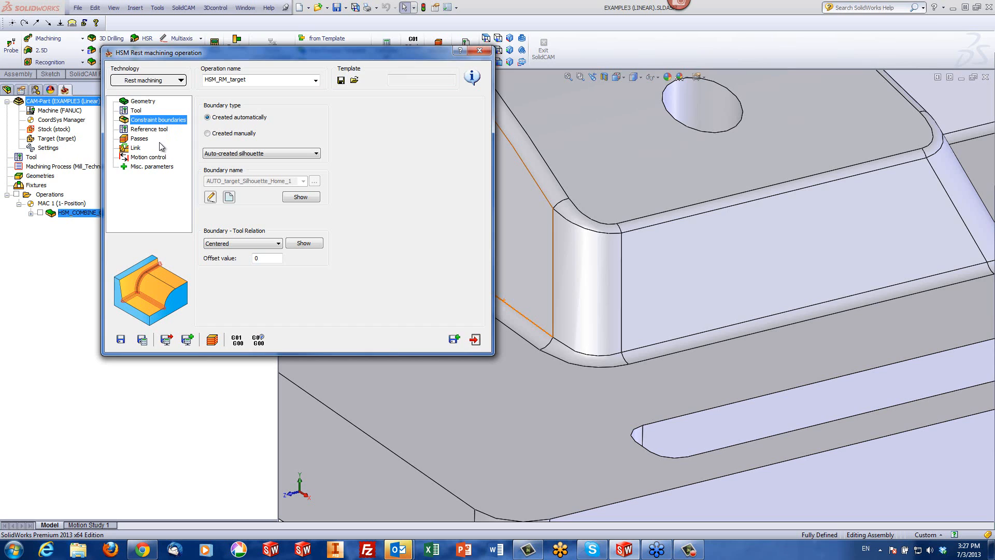
pyautogui.click(149, 129)
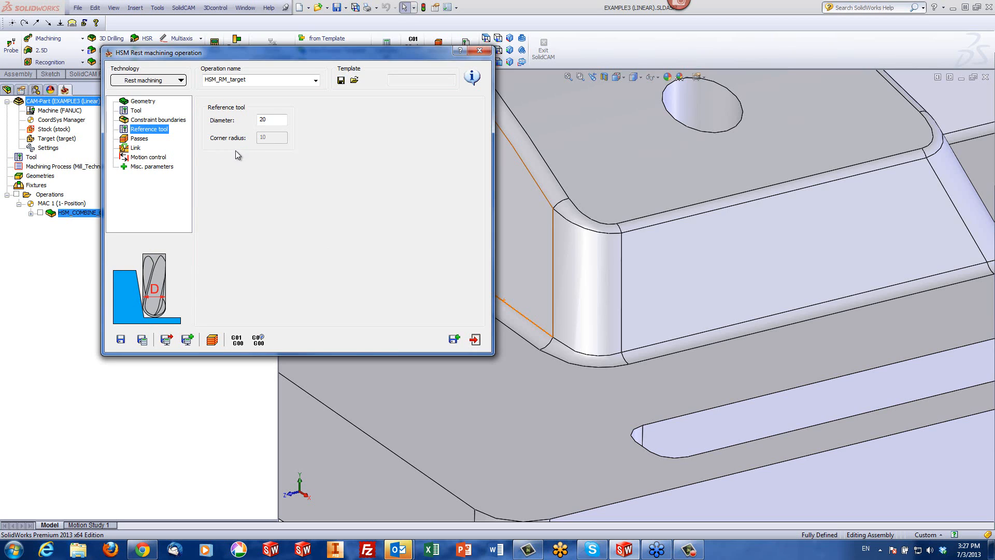
pyautogui.doubleClick(280, 120)
pyautogui.write('8')
pyautogui.press('Tab')
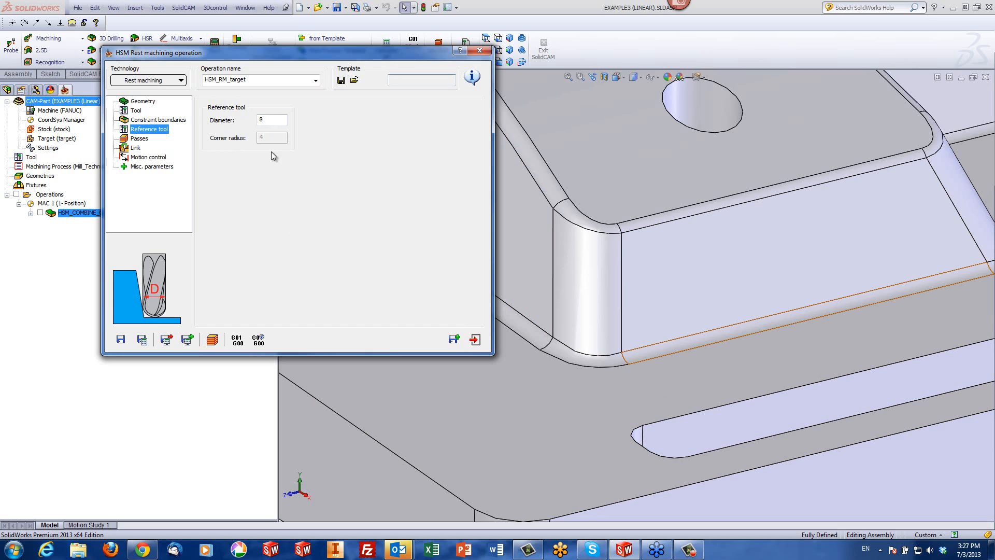
pyautogui.doubleClick(262, 119)
pyautogui.press('Tab')
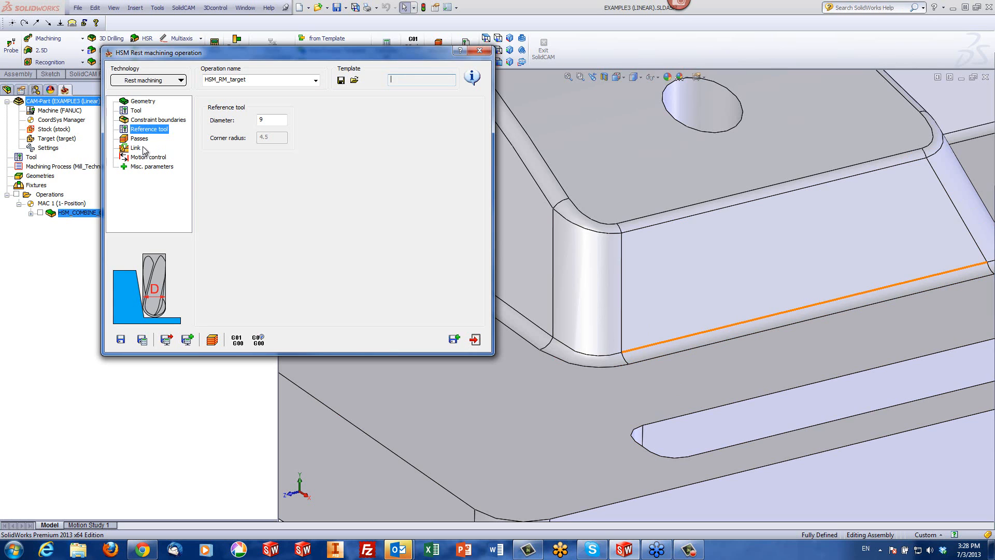
# - Set the rest passes' step down and step over to 0.2, and calculate the operation
pyautogui.click(139, 138)
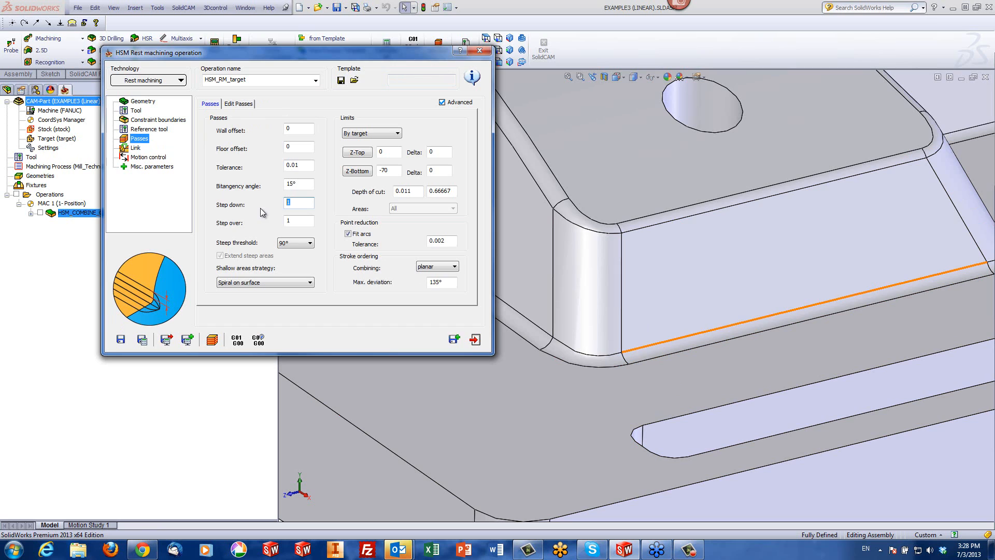
pyautogui.write('0.2')
pyautogui.click(303, 222)
pyautogui.click(211, 340)
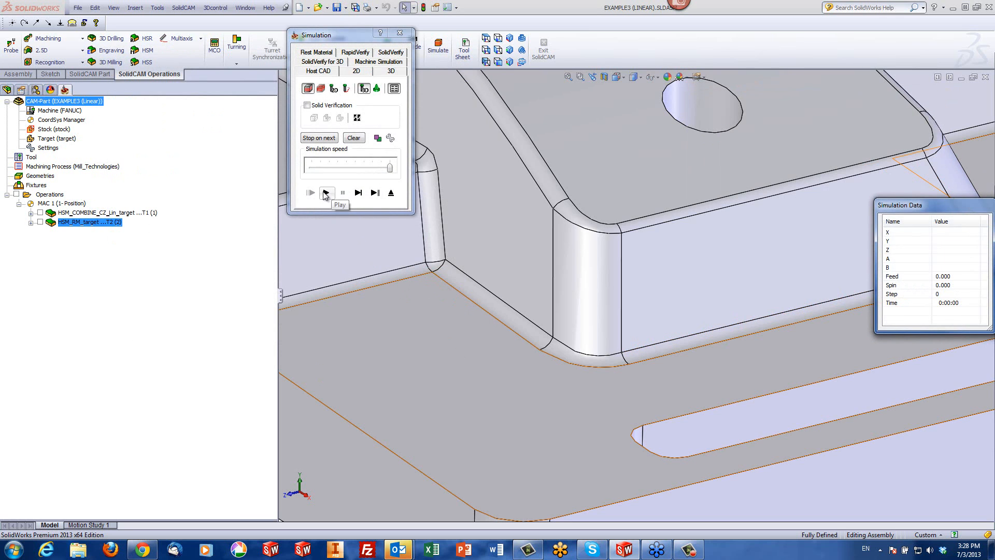
# - Simulate the rest machining operation in isometric view and examine its passes where the side block meets the curved wall and base
pyautogui.click(491, 47)
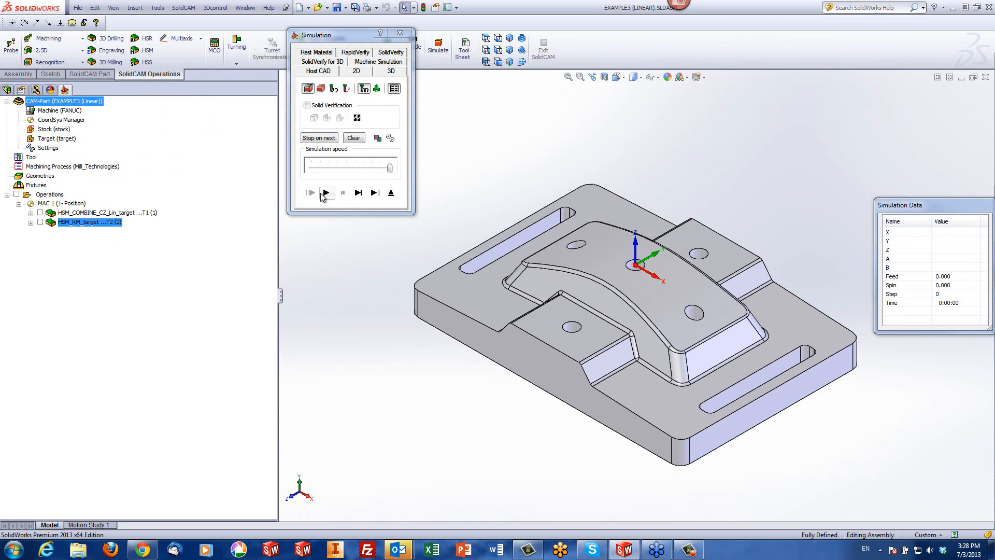
pyautogui.click(326, 193)
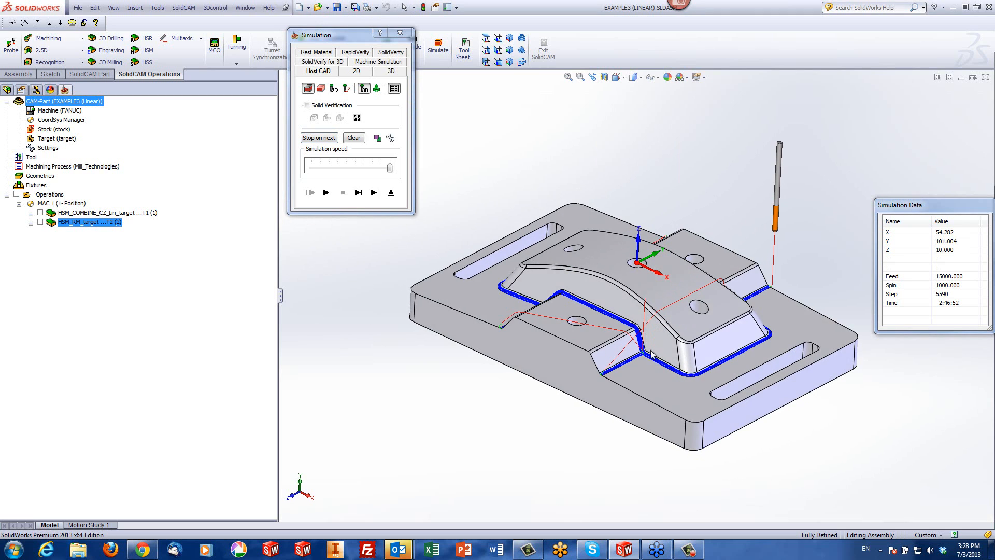
pyautogui.scroll(-3, 642, 354)
pyautogui.scroll(-5, 652, 356)
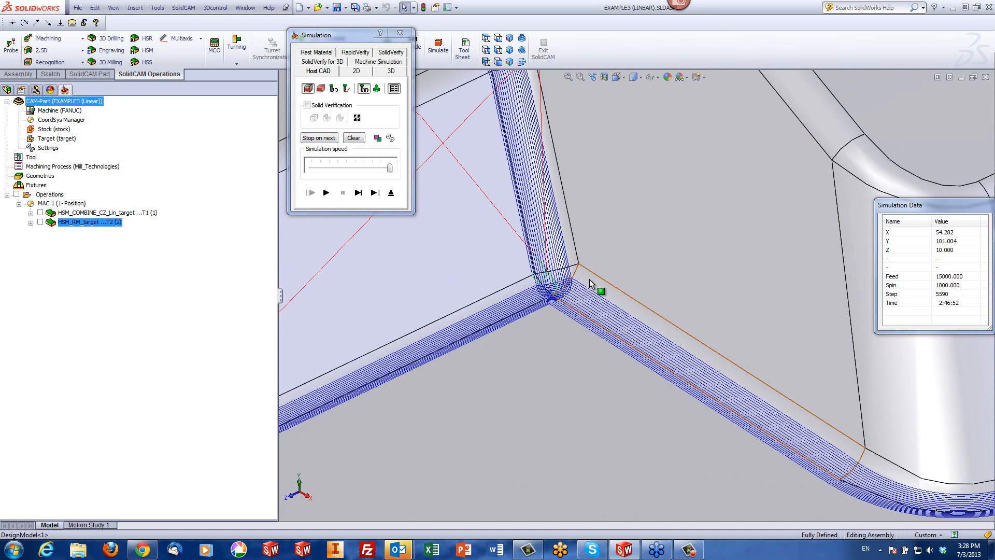
pyautogui.scroll(2, 591, 282)
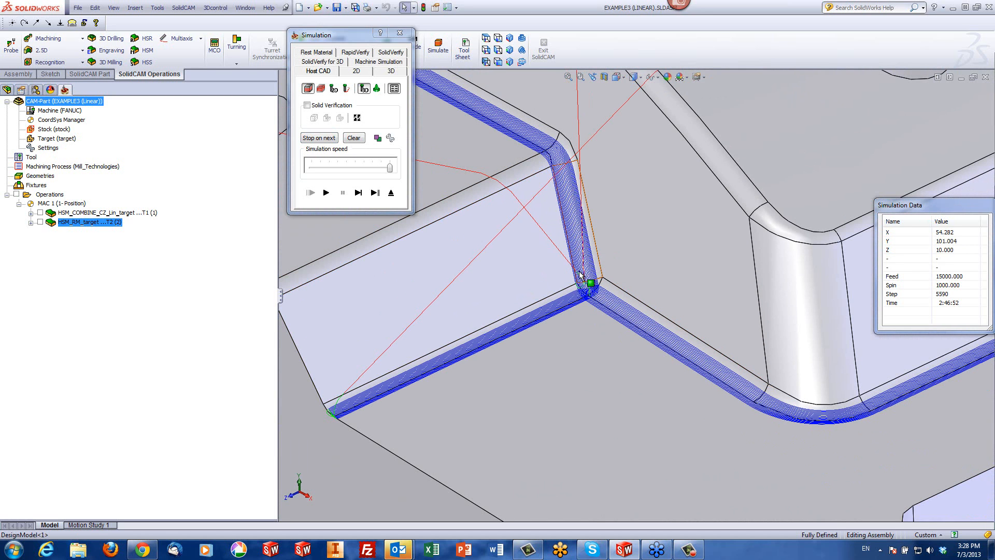
pyautogui.scroll(-2, 584, 282)
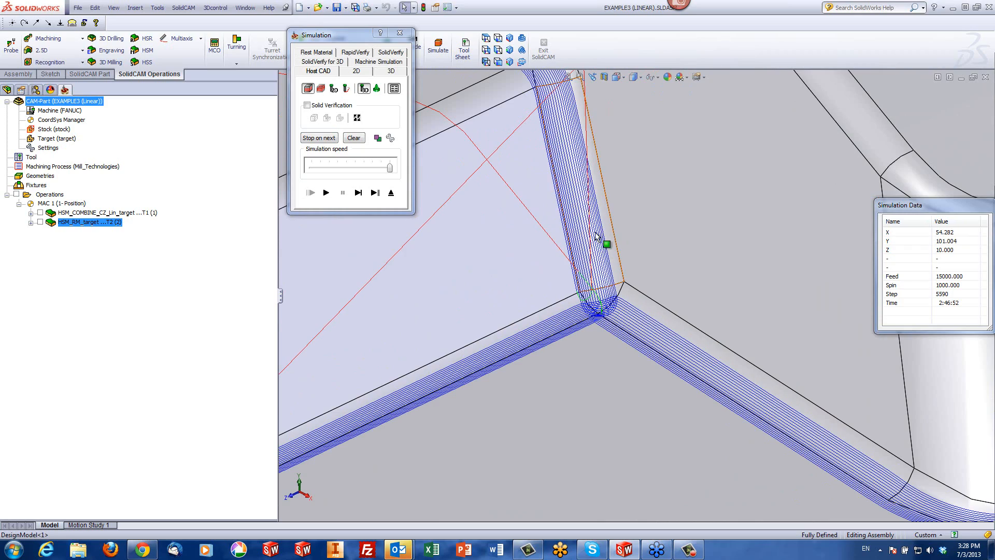
pyautogui.scroll(-3, 611, 318)
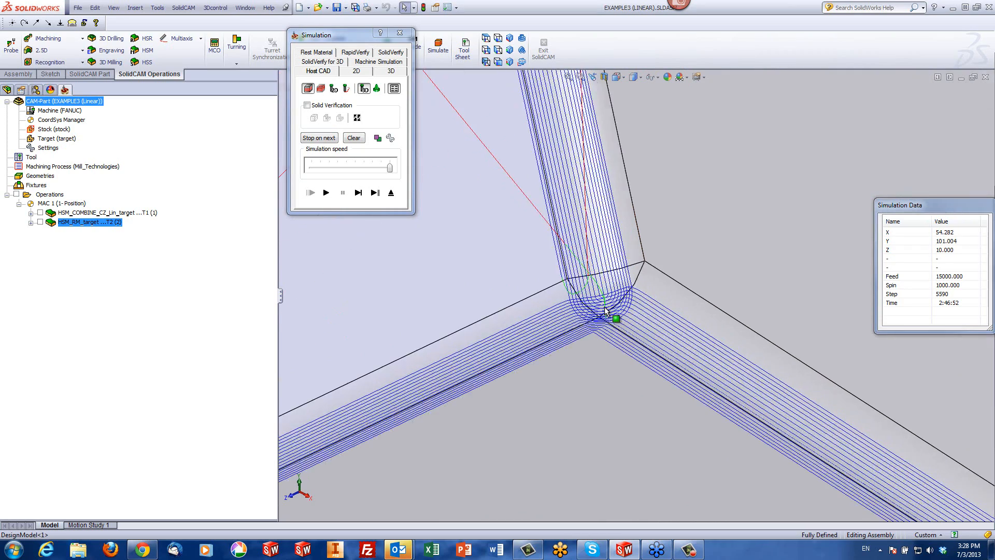
pyautogui.scroll(-2, 614, 318)
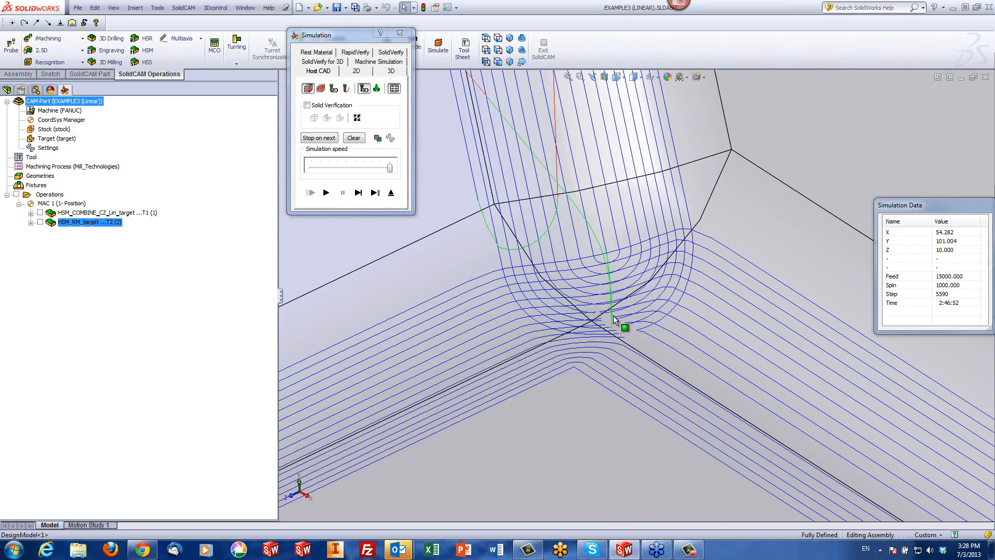
# - Examine the rest passes around the whole raised shape and again along the corner fillets, and exit the simulation
pyautogui.scroll(6, 614, 317)
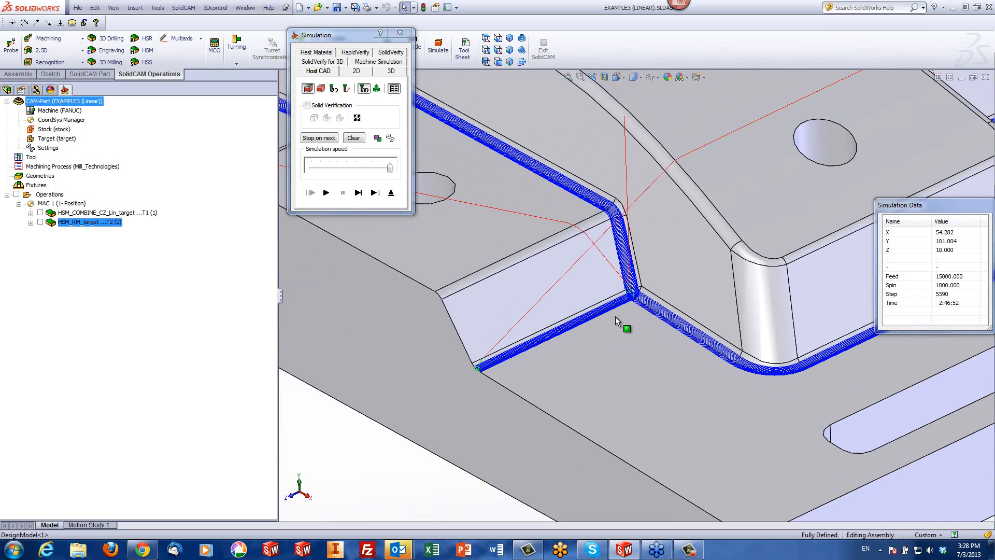
pyautogui.scroll(2, 630, 311)
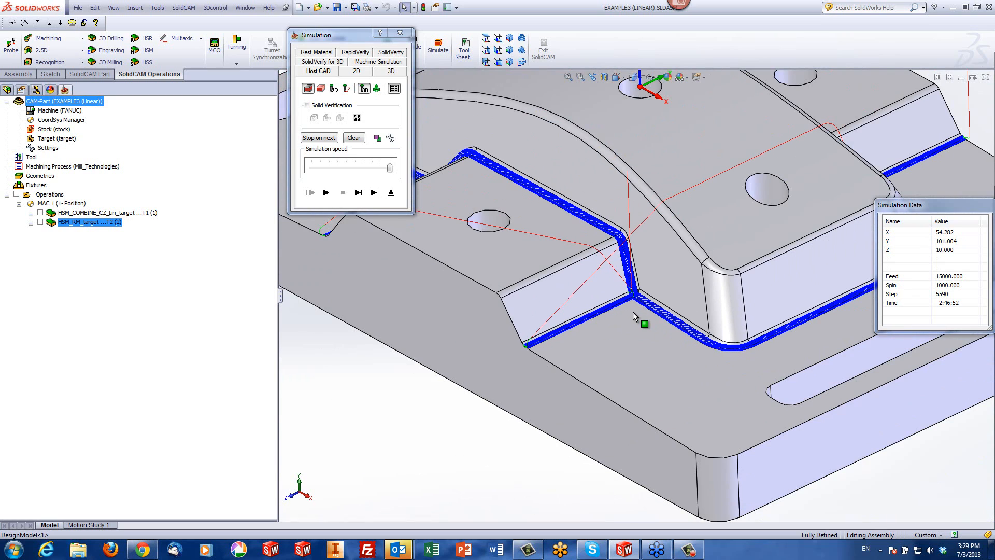
pyautogui.scroll(5, 633, 312)
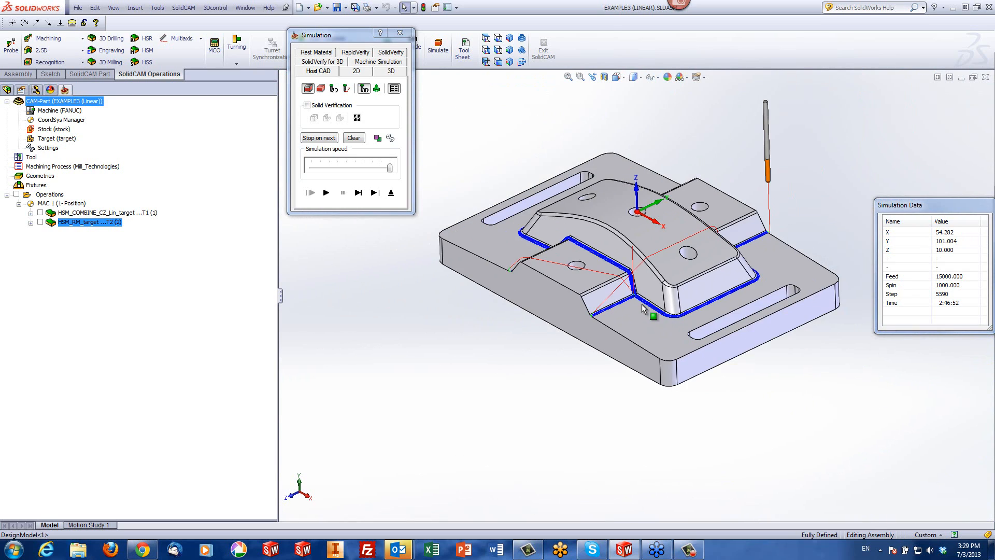
pyautogui.moveTo(643, 307); pyautogui.dragTo(668, 169, button='middle')
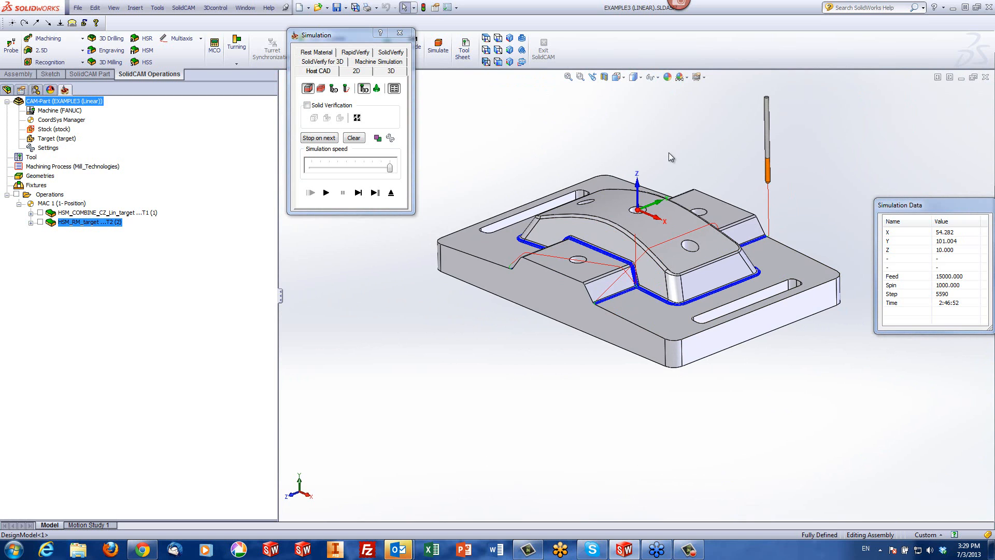
pyautogui.scroll(-4, 633, 294)
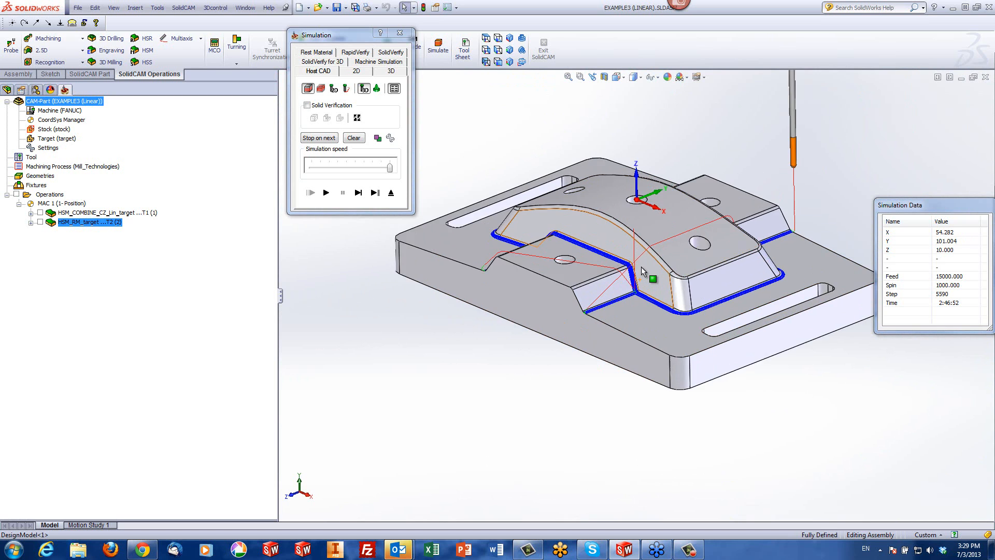
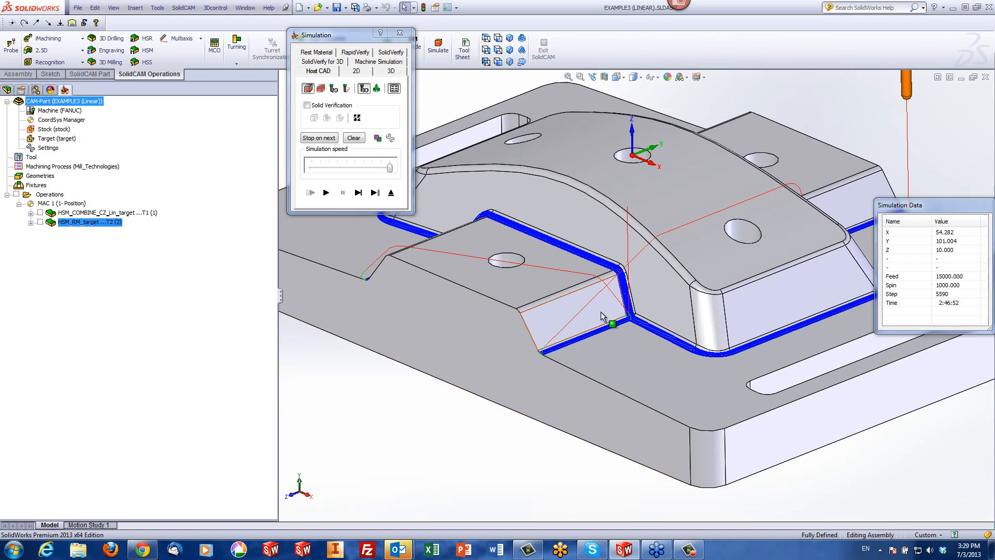
pyautogui.scroll(-3, 620, 314)
pyautogui.scroll(-5, 620, 315)
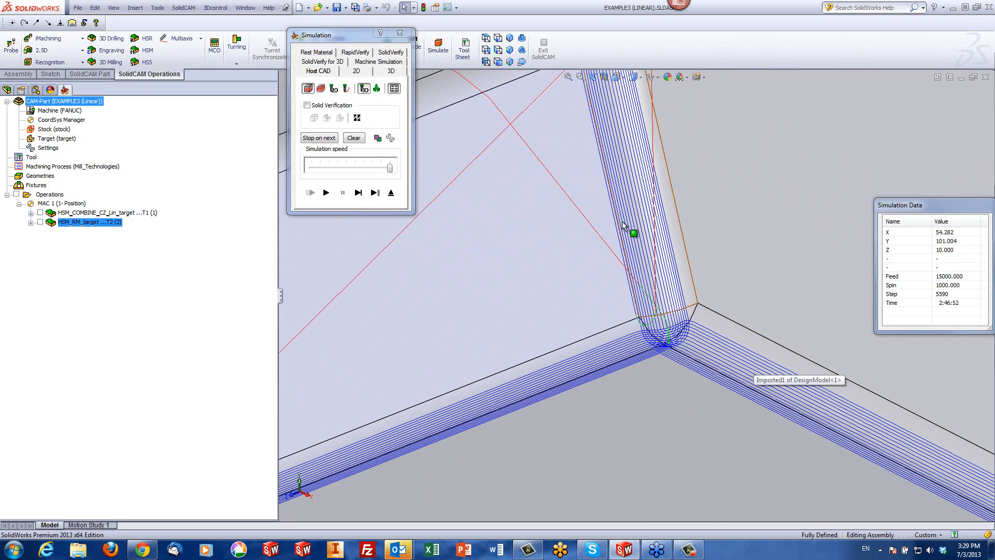
pyautogui.scroll(3, 656, 217)
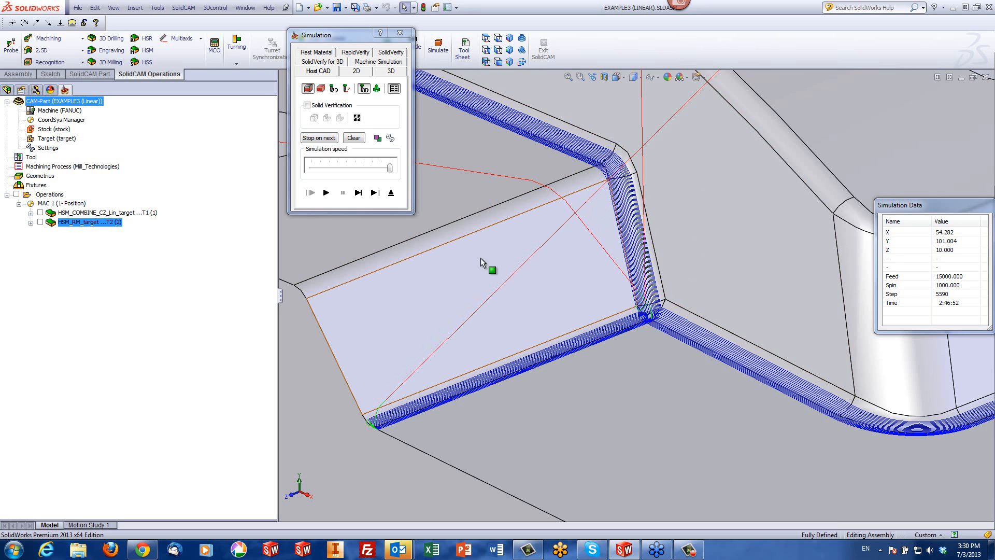
pyautogui.click(391, 194)
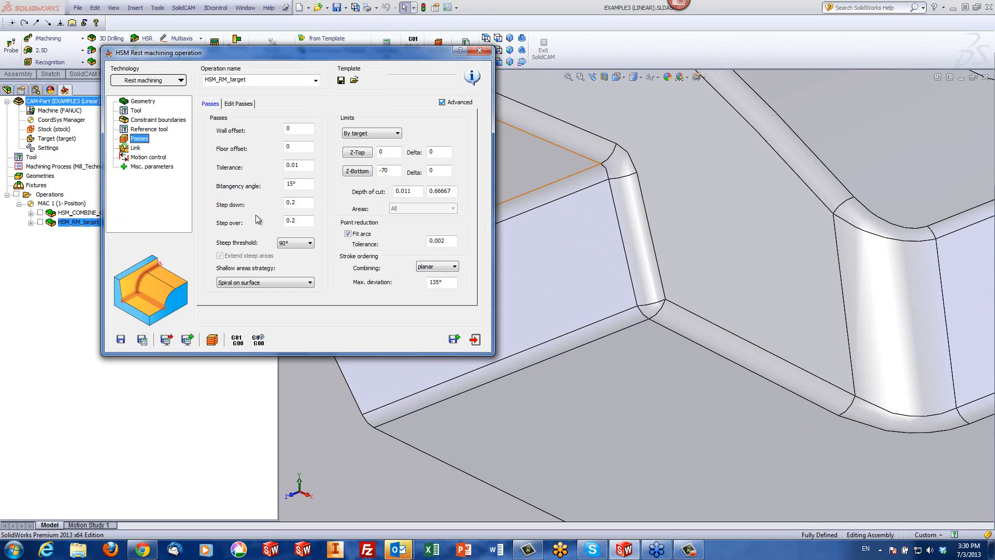
# - Compare the steep threshold options using 0°, set the threshold to 45°, and recalculate the rest machining operation
pyautogui.click(305, 247)
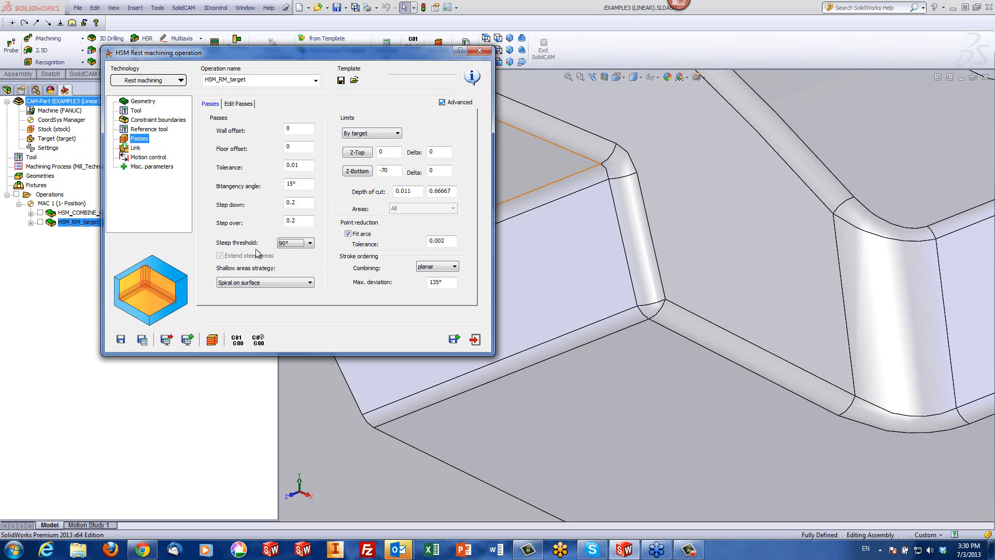
pyautogui.click(292, 243)
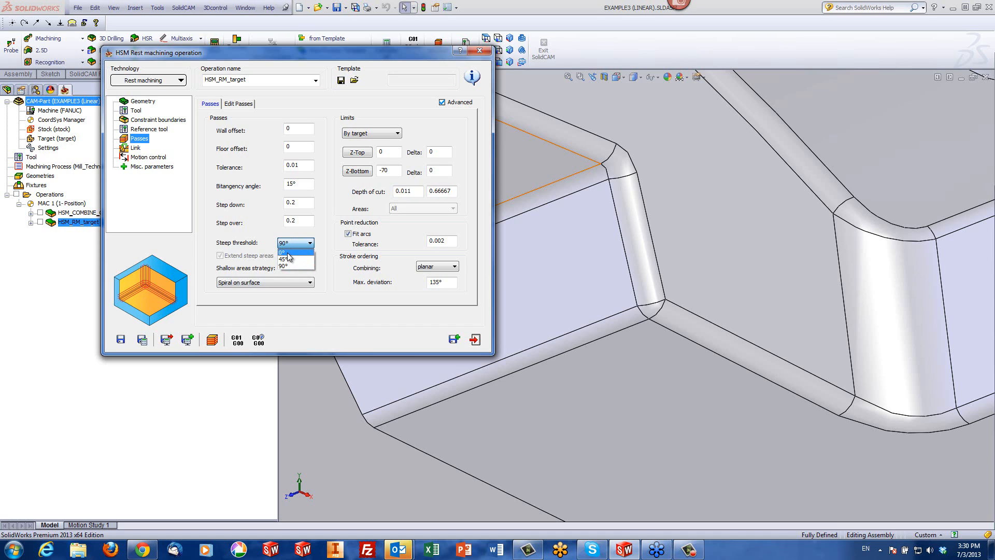
pyautogui.click(288, 253)
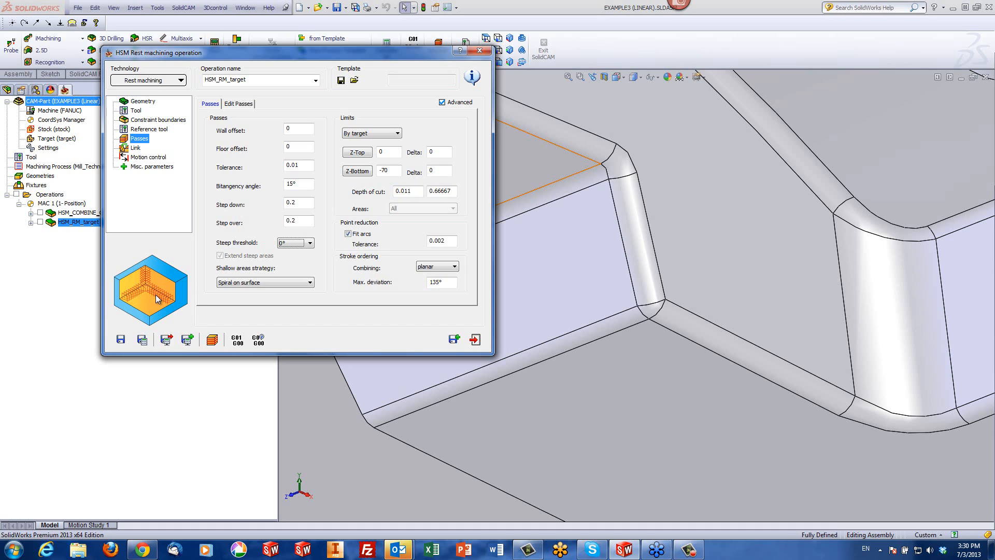
pyautogui.click(286, 247)
pyautogui.click(285, 258)
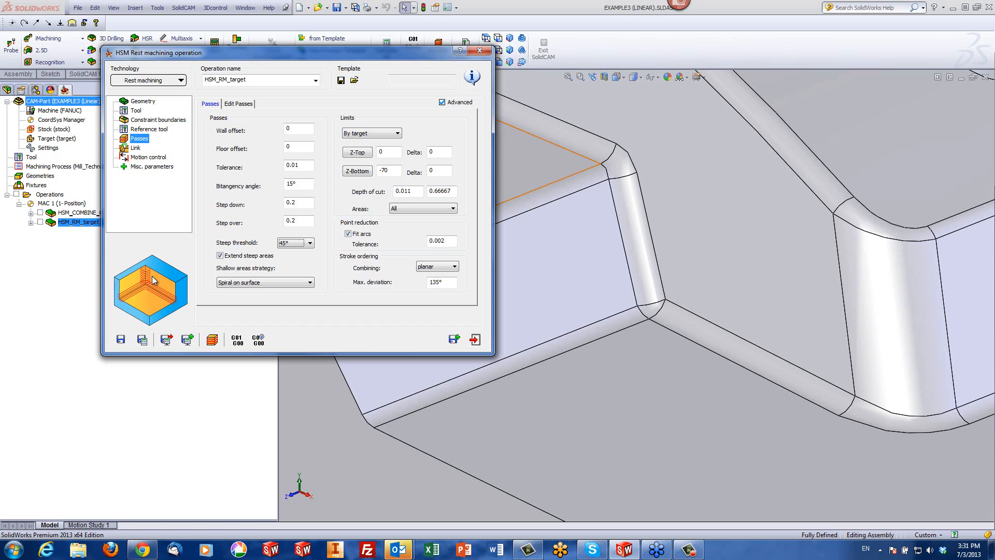
pyautogui.click(212, 340)
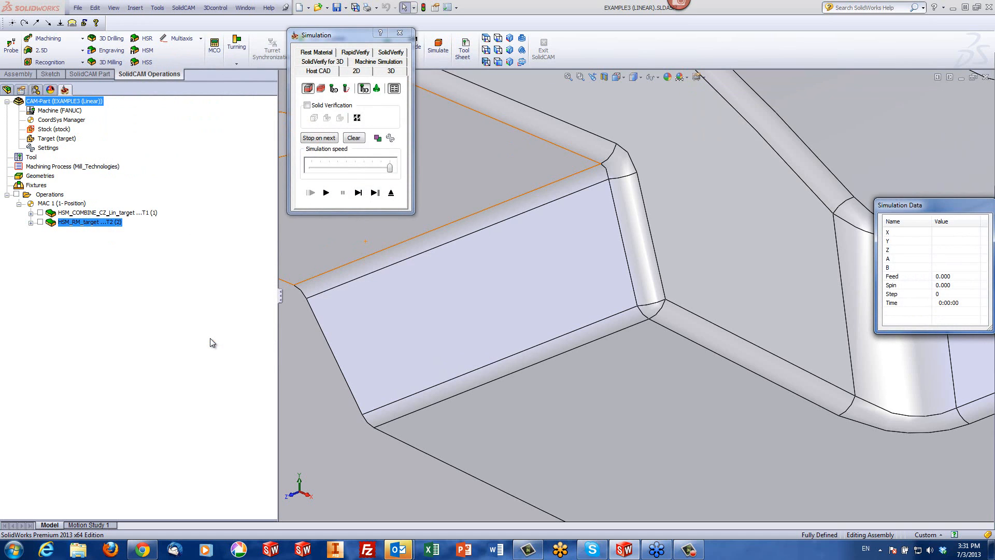
# - Simulate the rest machining with the 45° threshold, examine the passes along the side block's corner and base fillets, and exit the simulation
pyautogui.click(326, 194)
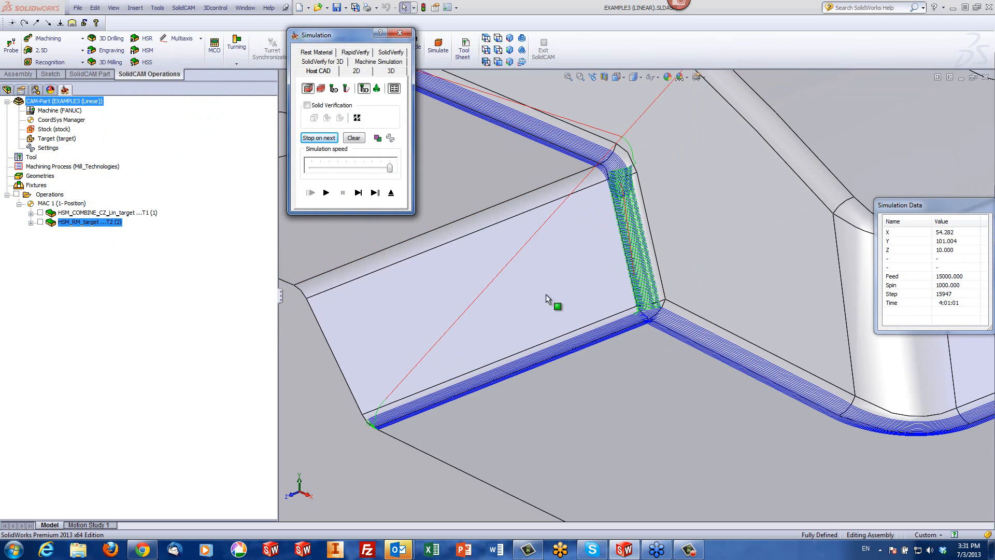
pyautogui.click(557, 257)
pyautogui.scroll(-6, 565, 254)
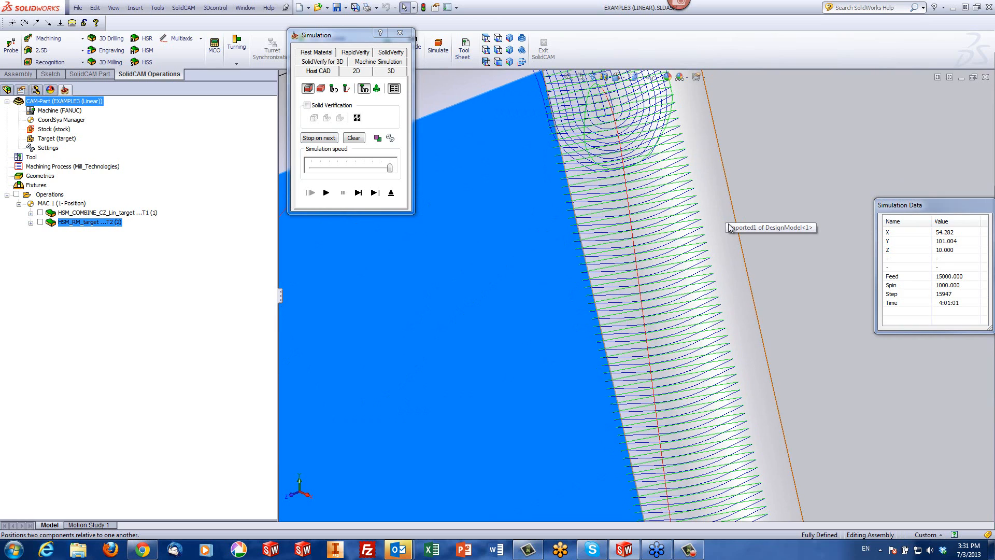
pyautogui.scroll(4, 697, 241)
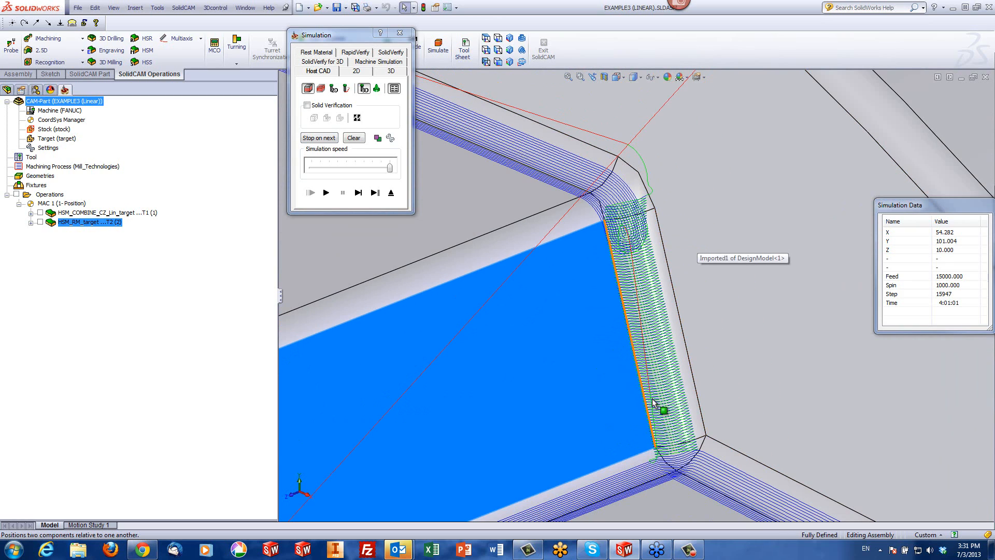
pyautogui.scroll(-5, 685, 478)
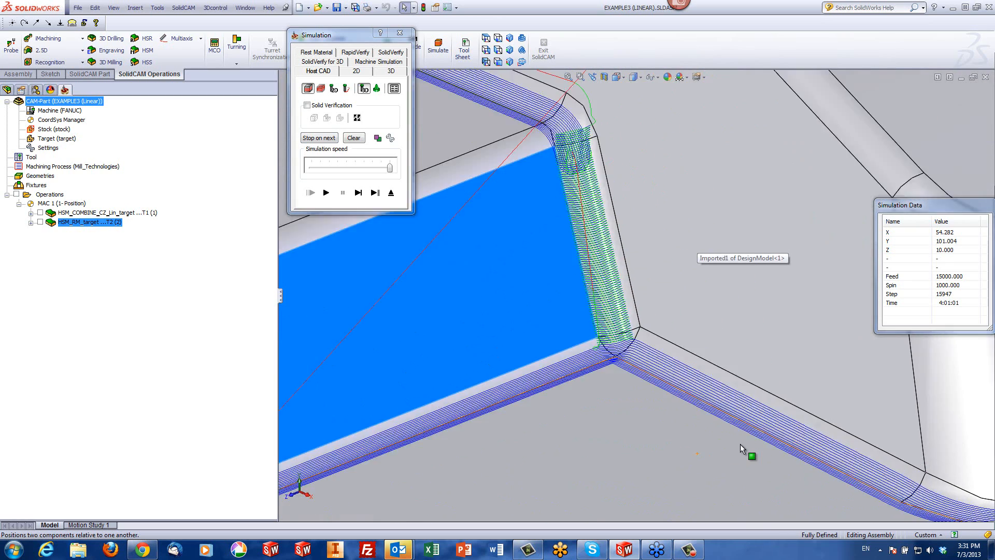
pyautogui.scroll(2, 762, 423)
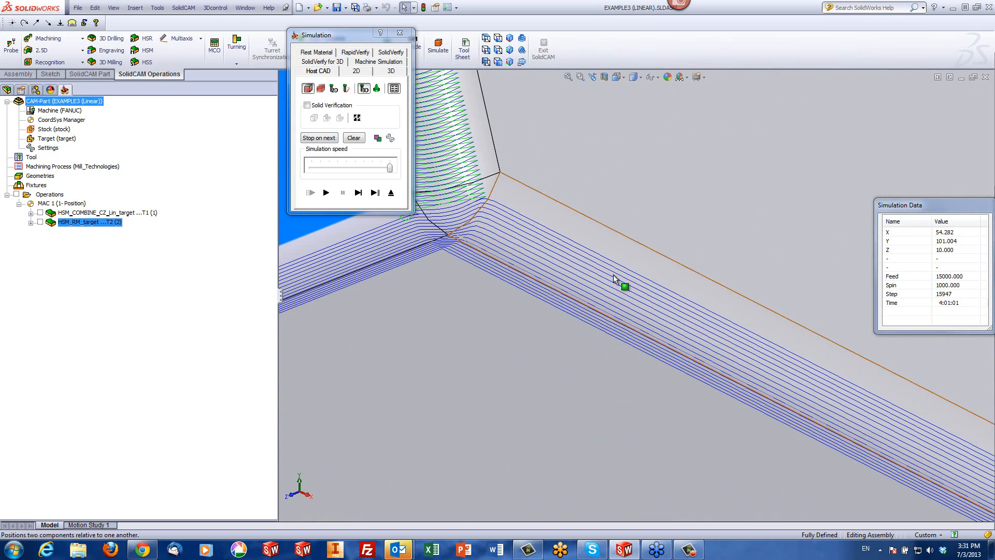
pyautogui.scroll(2, 648, 340)
pyautogui.scroll(3, 658, 342)
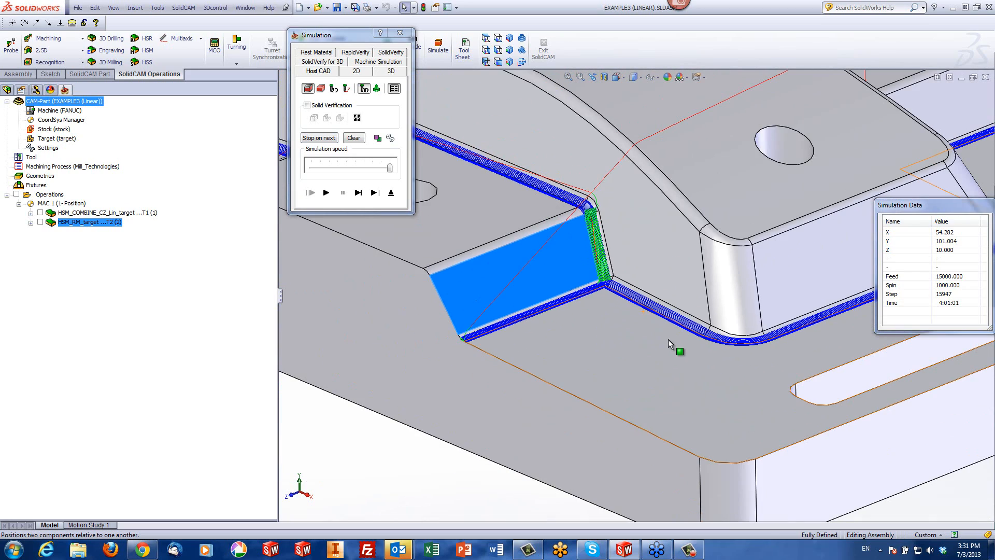
pyautogui.click(391, 192)
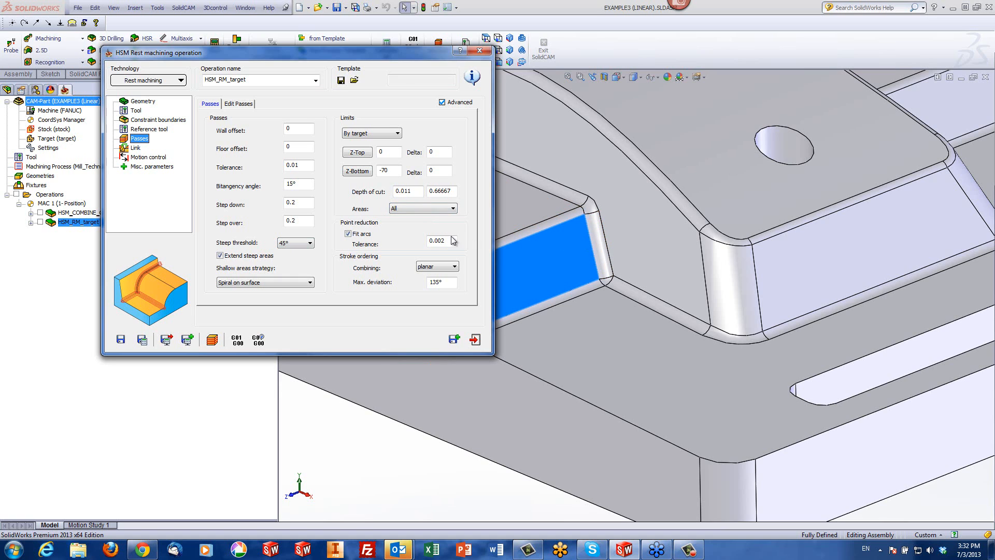
# - Limit the rest machining passes to Steep areas and recalculate the operation
pyautogui.click(403, 208)
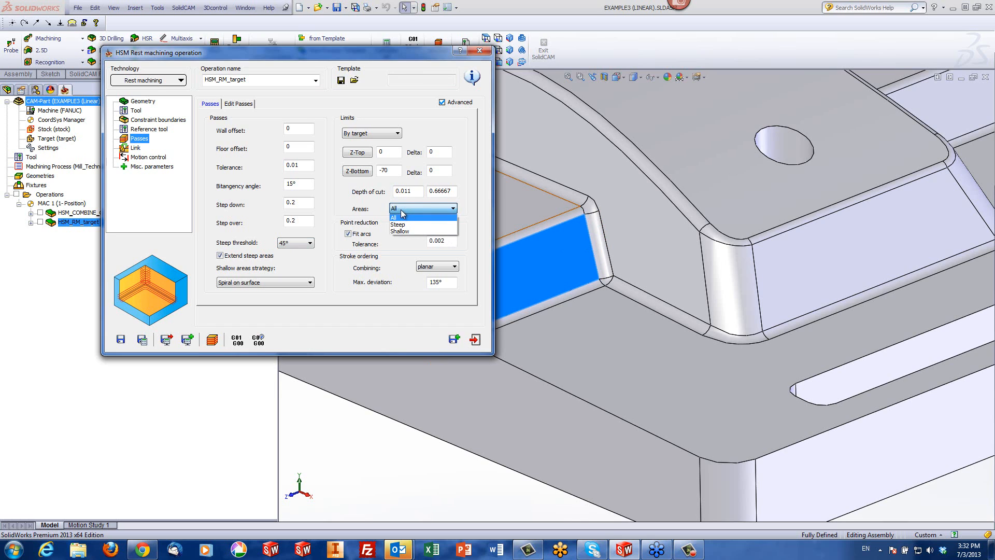
pyautogui.click(399, 226)
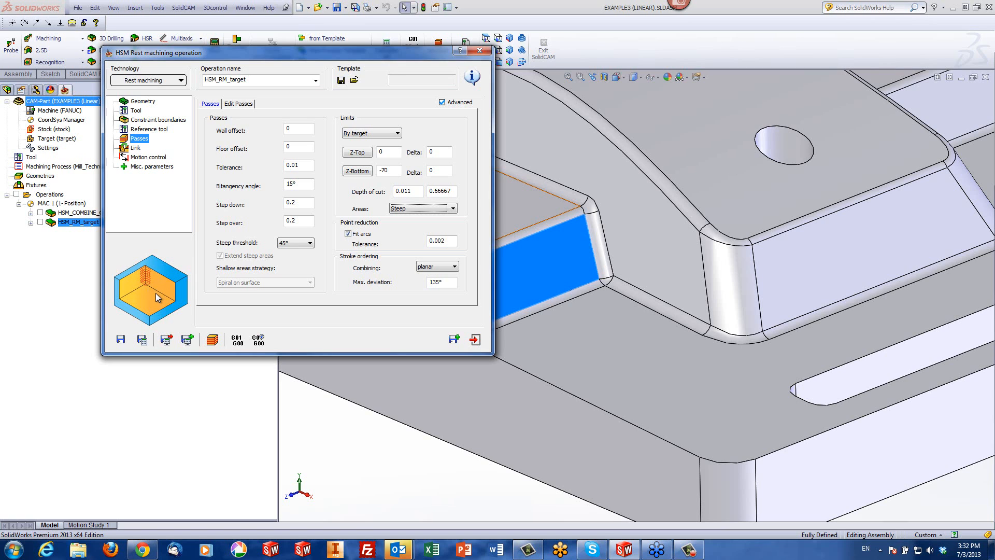
pyautogui.click(212, 339)
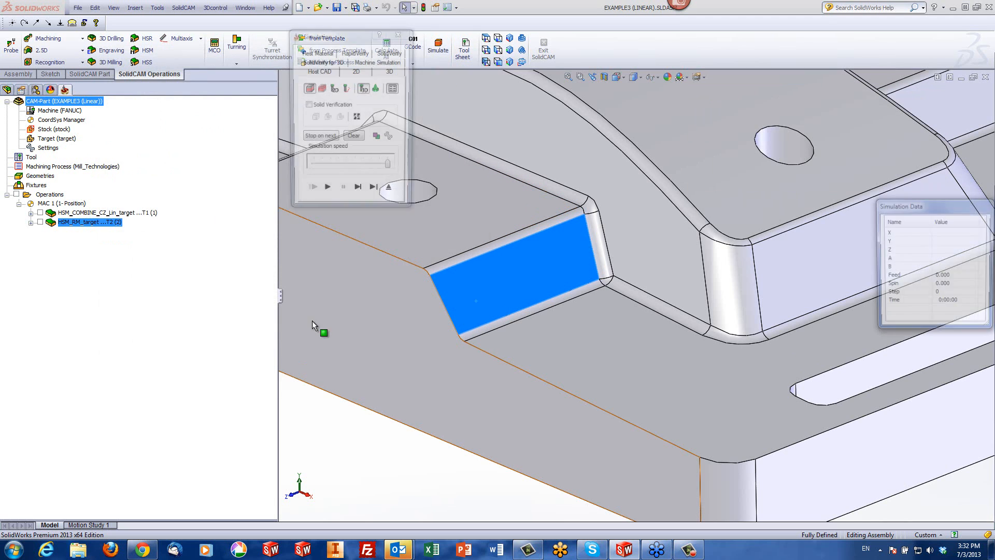
# - Simulate the steep-only rest passes, examine them on the corner where the side block meets the curved wall, and exit the simulation
pyautogui.click(326, 193)
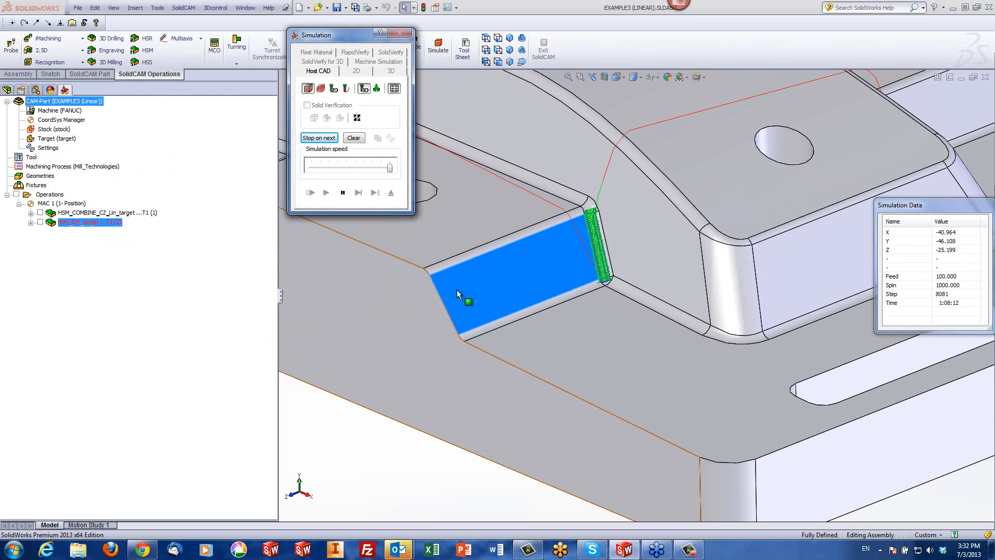
pyautogui.scroll(-8, 595, 243)
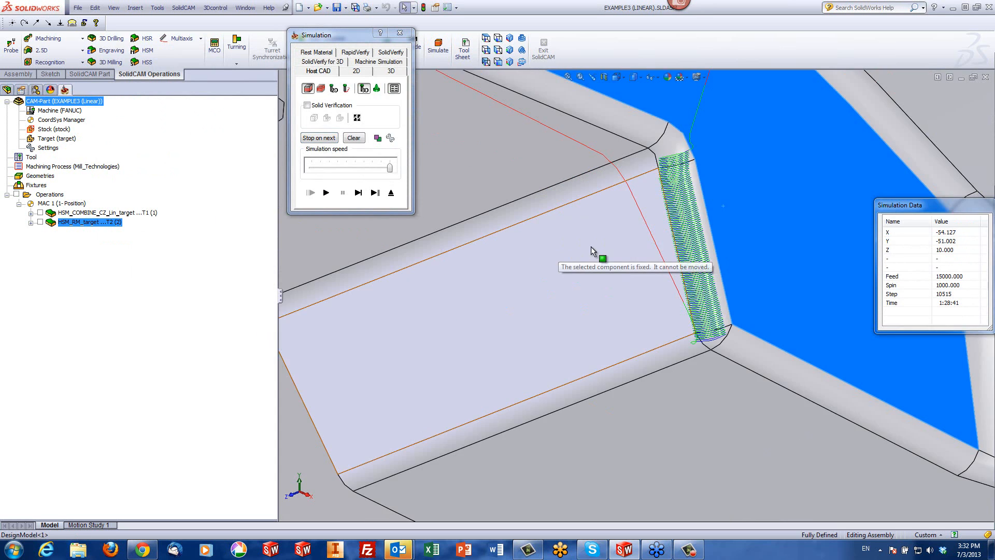
pyautogui.scroll(10, 749, 270)
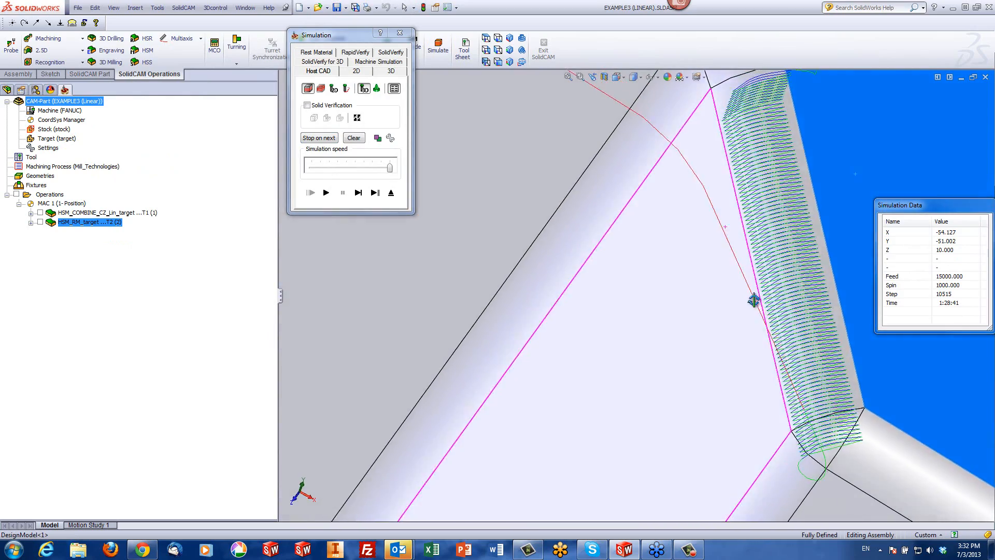
pyautogui.scroll(3, 720, 315)
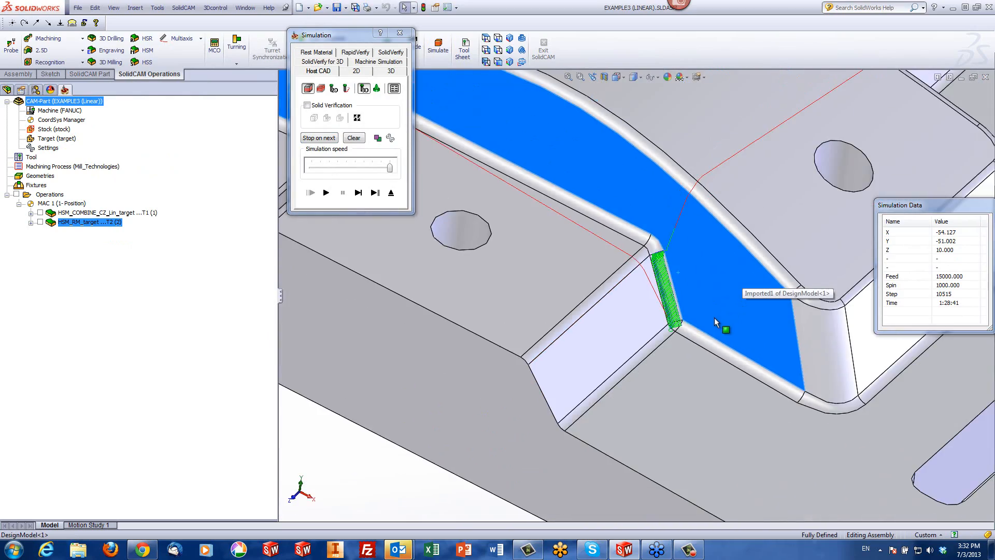
pyautogui.moveTo(702, 328); pyautogui.dragTo(663, 263, button='middle')
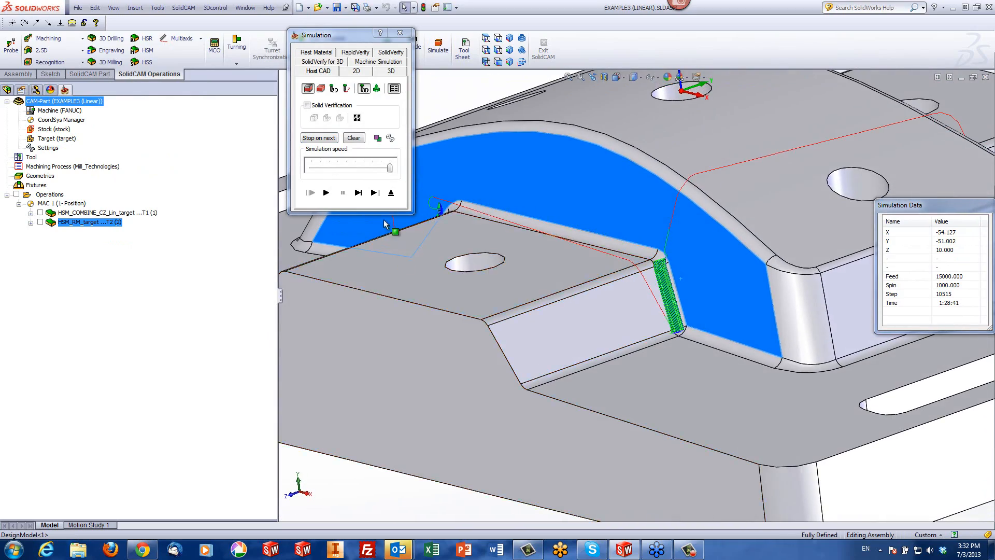
pyautogui.click(392, 193)
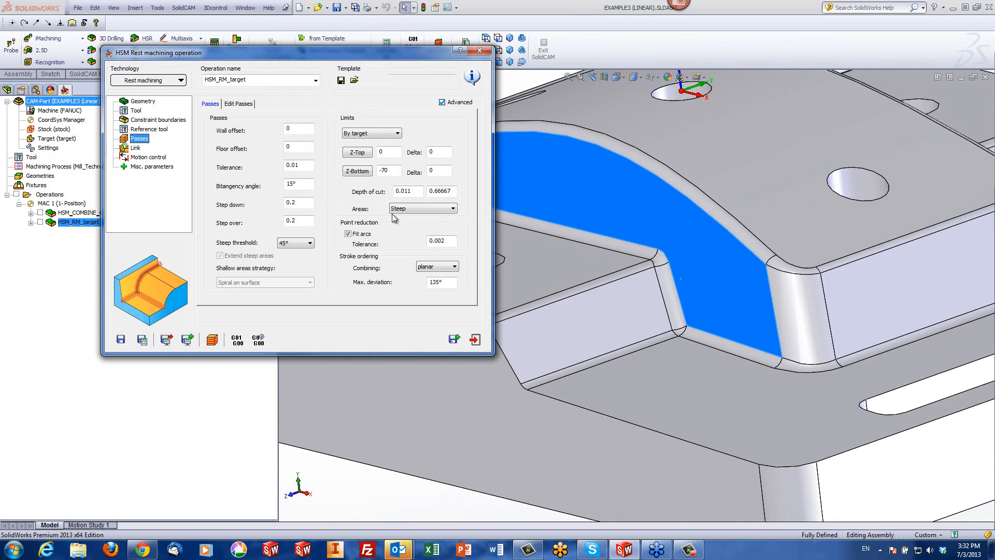
# - Review the machining area options, keep Steep, and close the rest machining operation
pyautogui.click(414, 209)
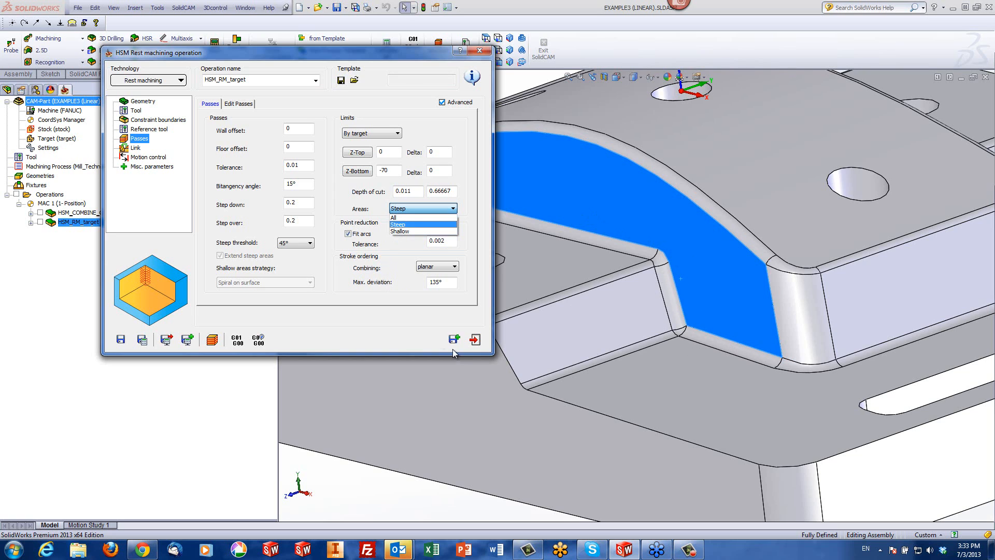
pyautogui.click(475, 343)
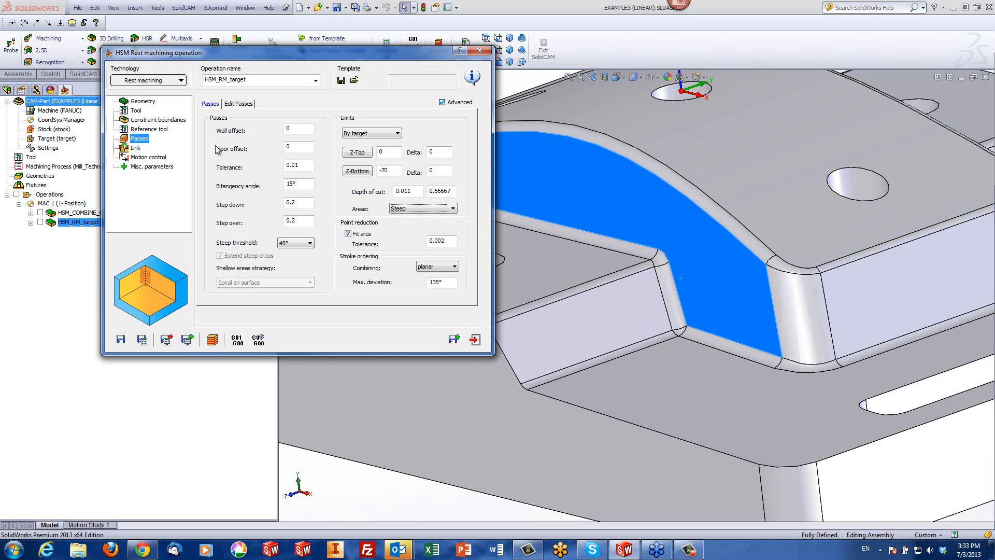
pyautogui.click(455, 340)
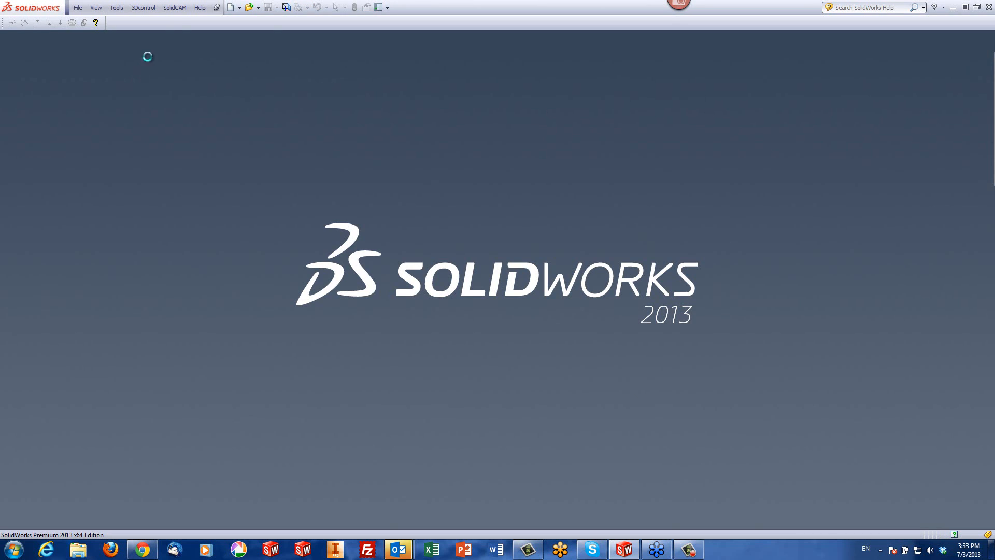
# - Open the recent CAM-Part EXAMPLE4 (Radial_Spiral Machining) and examine its domed shape with the curved ribs
pyautogui.click(177, 9)
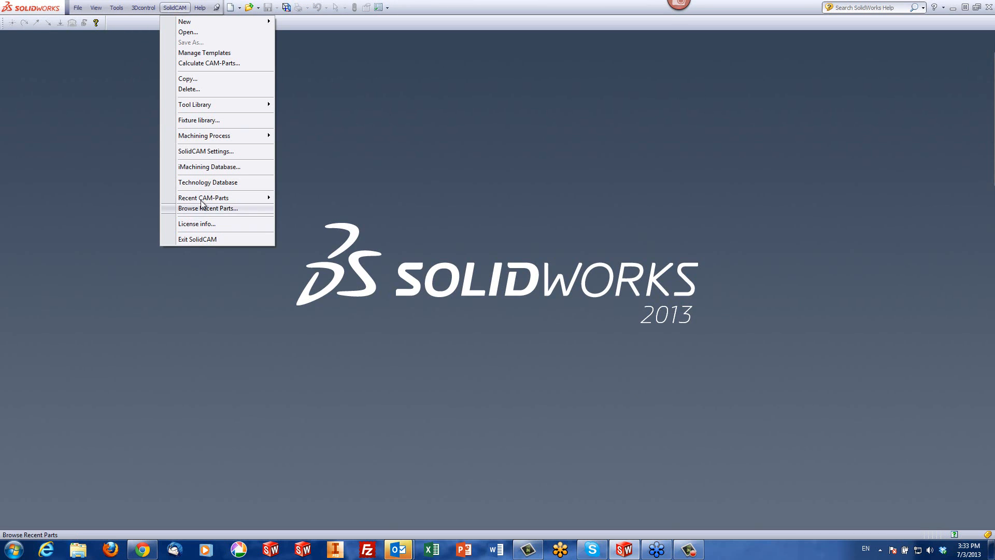
pyautogui.moveTo(212, 198)
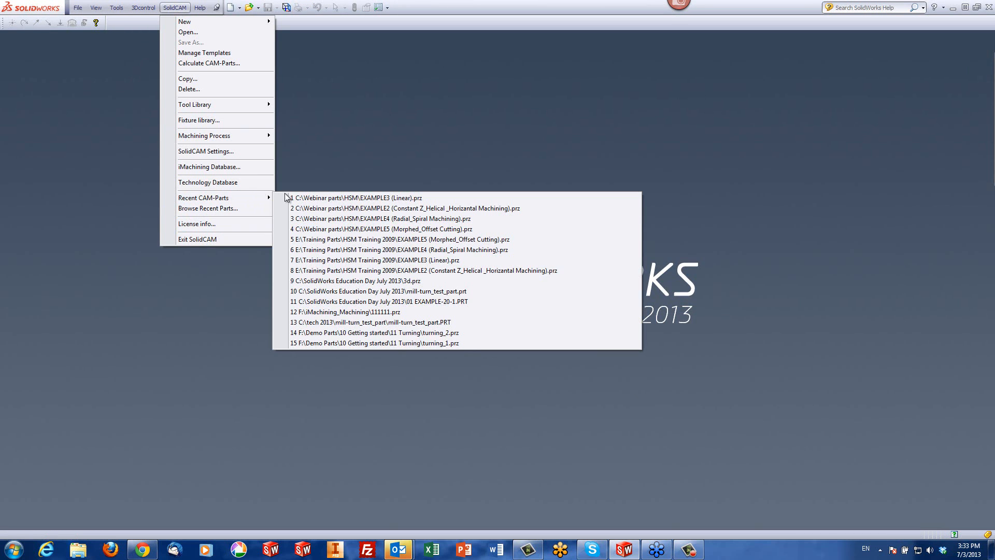
pyautogui.click(395, 219)
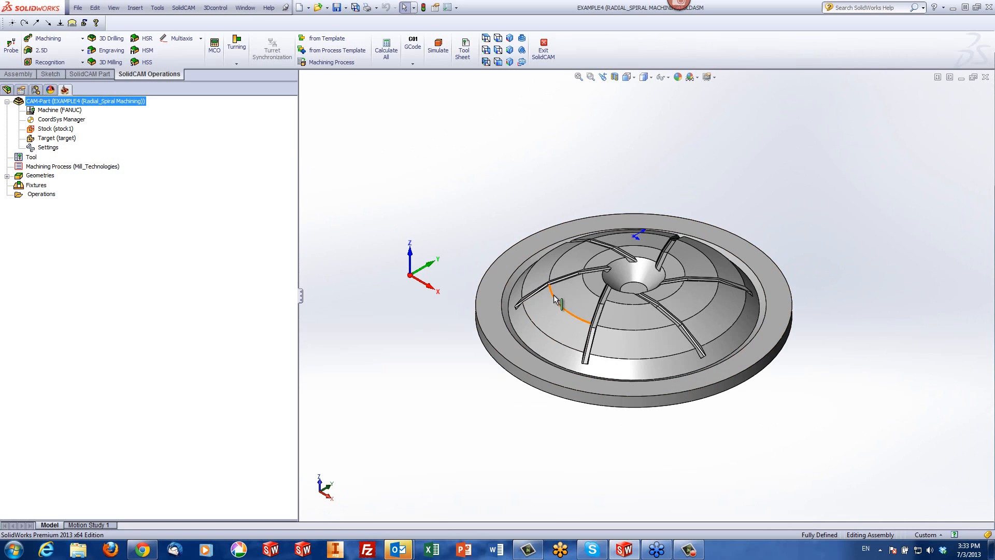
pyautogui.moveTo(614, 276); pyautogui.dragTo(540, 200, button='middle')
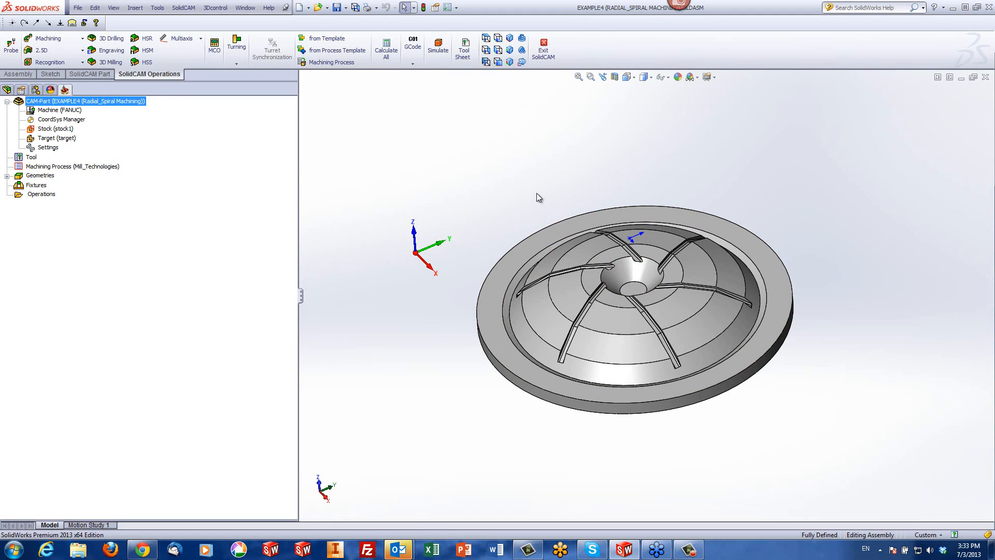
pyautogui.moveTo(602, 304); pyautogui.dragTo(590, 316, button='middle')
pyautogui.scroll(-3, 587, 318)
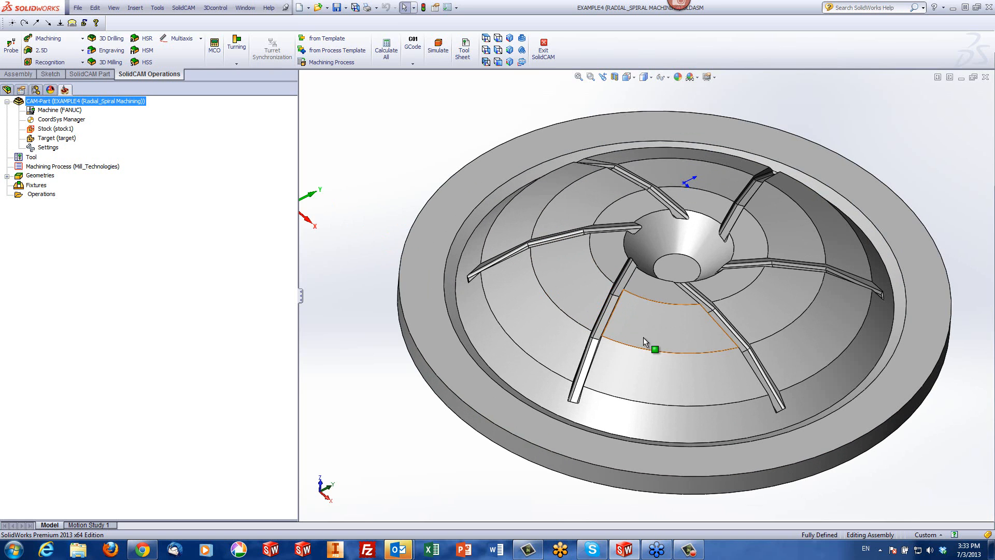
pyautogui.scroll(-1, 643, 337)
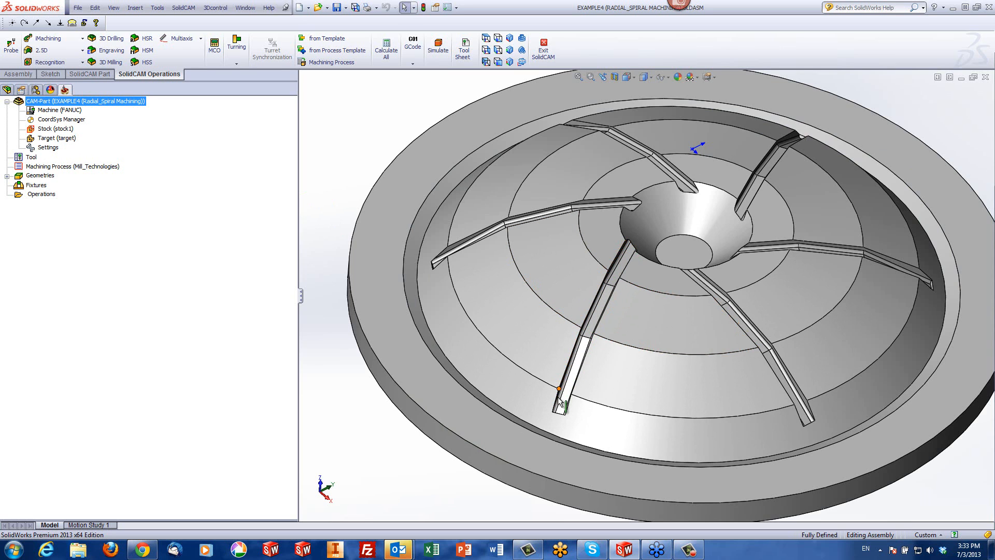
pyautogui.click(502, 403)
pyautogui.click(505, 395)
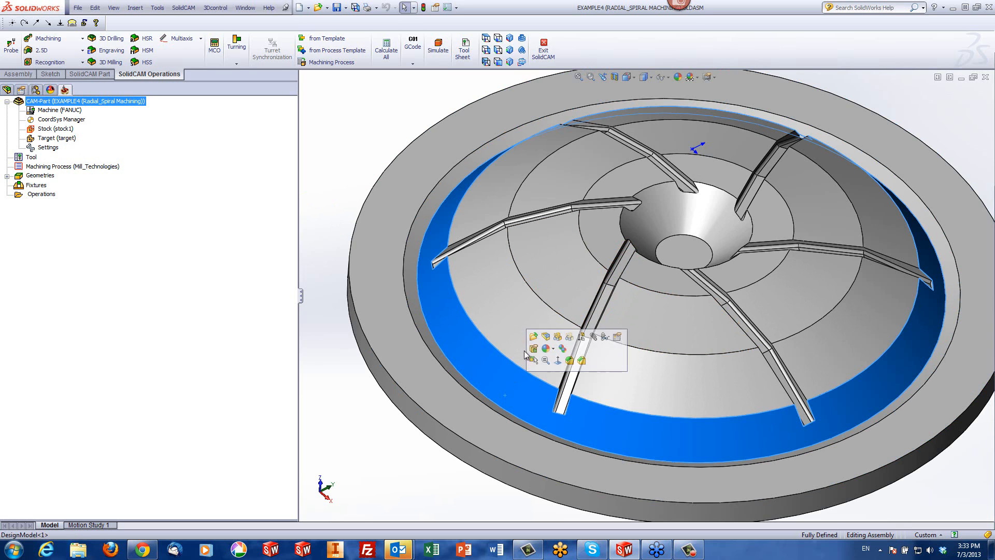
pyautogui.click(532, 335)
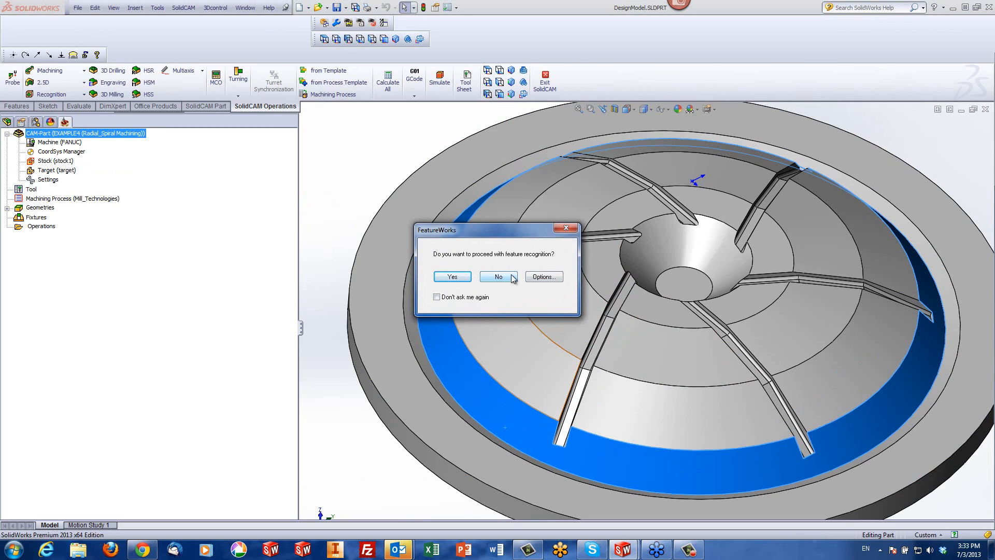
pyautogui.click(566, 228)
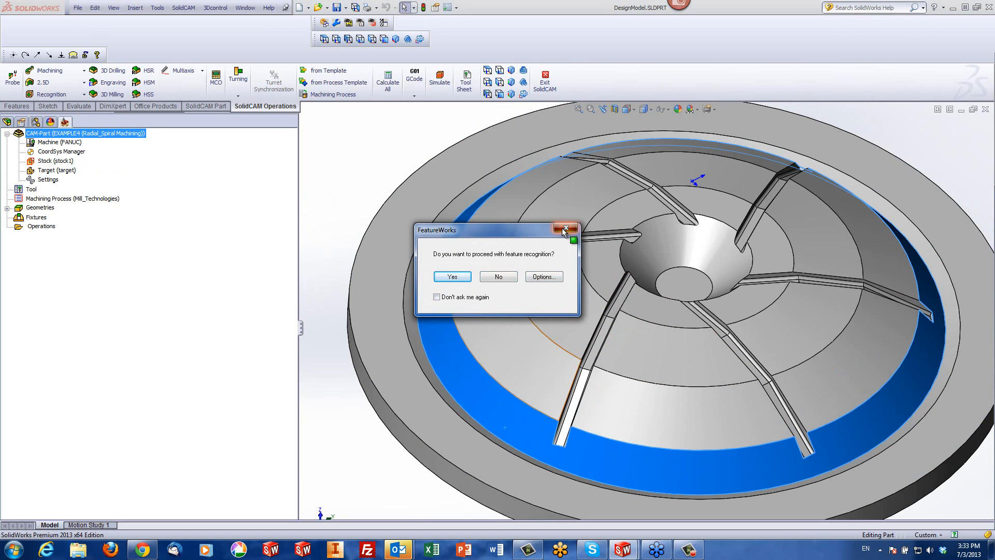
pyautogui.click(985, 109)
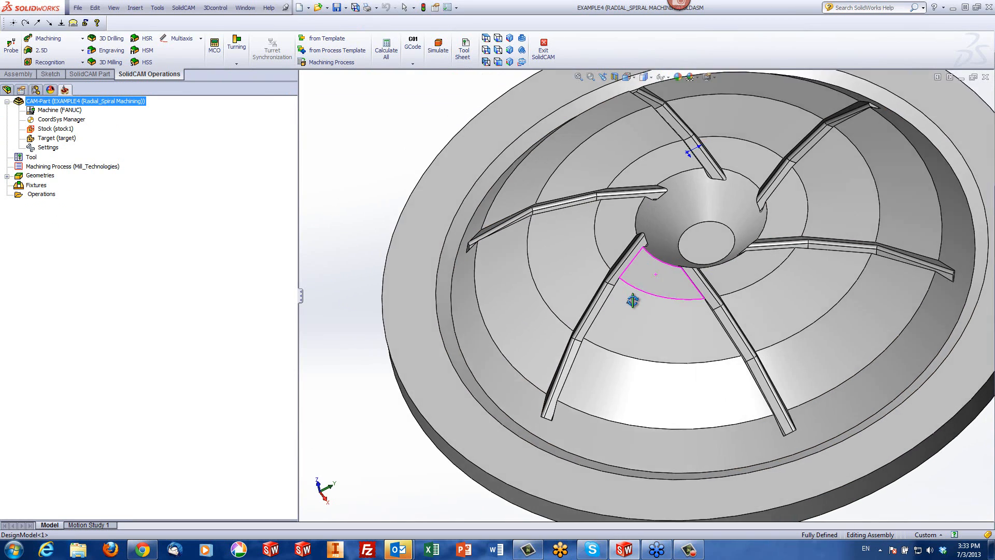
# - Add an HSM operation to the domed part using the Radial machining technology
pyautogui.scroll(5, 657, 277)
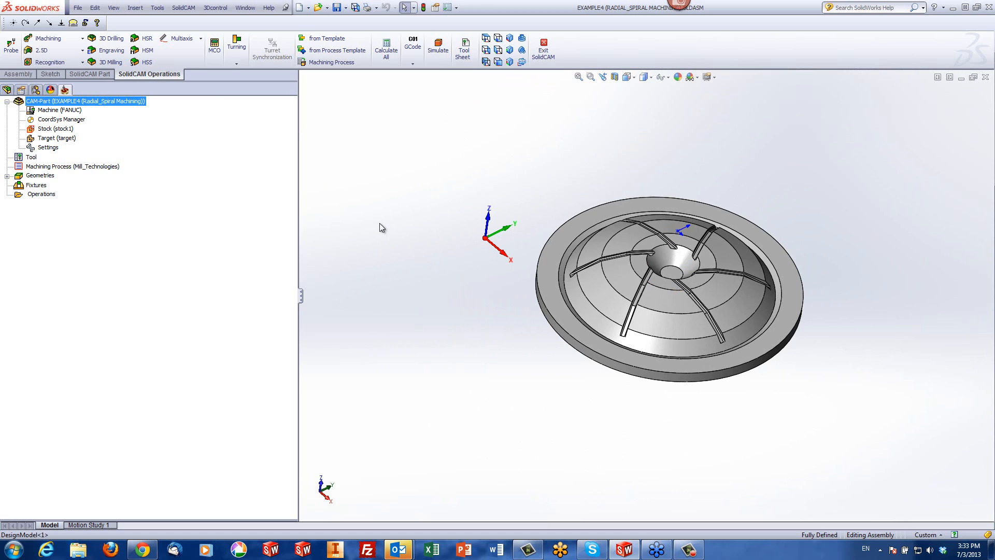
pyautogui.click(137, 50)
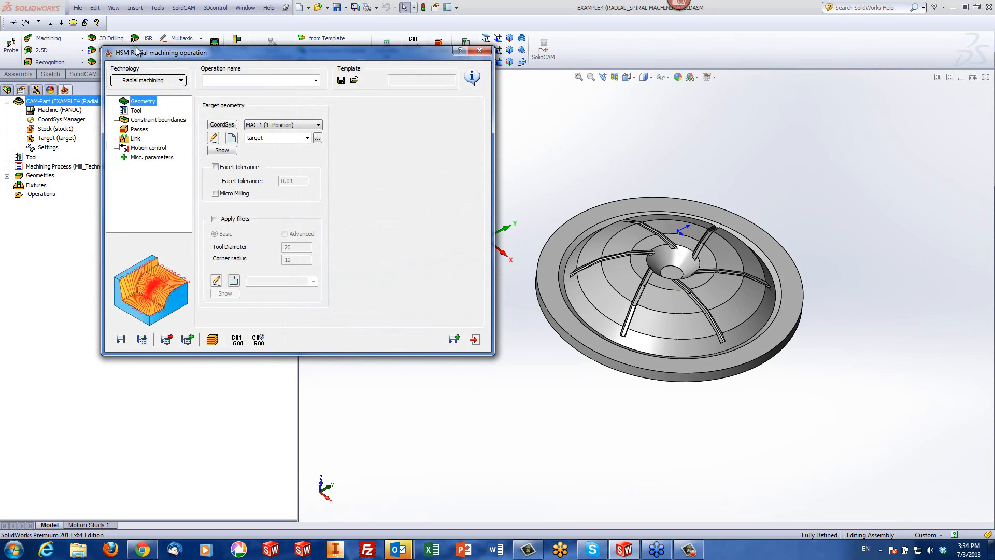
pyautogui.click(133, 81)
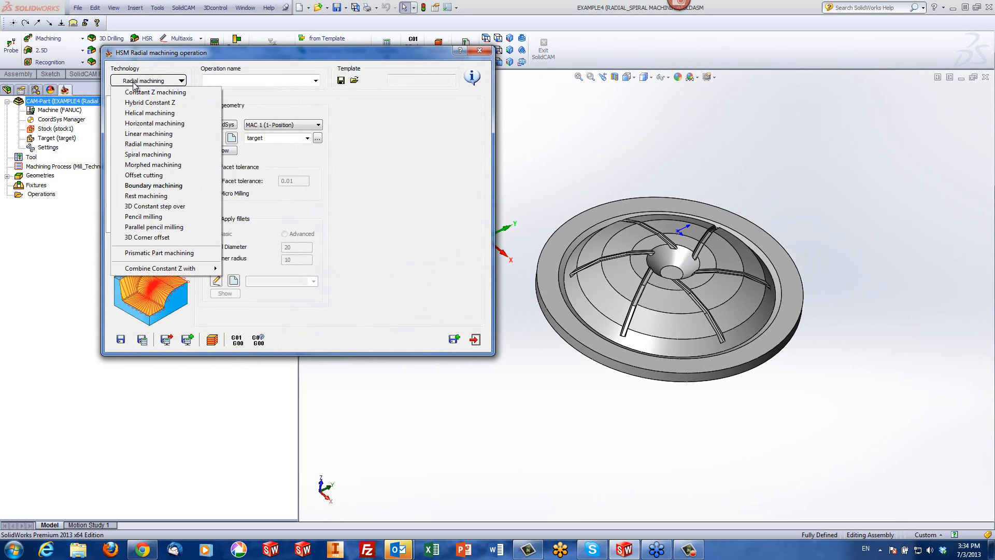
pyautogui.click(139, 144)
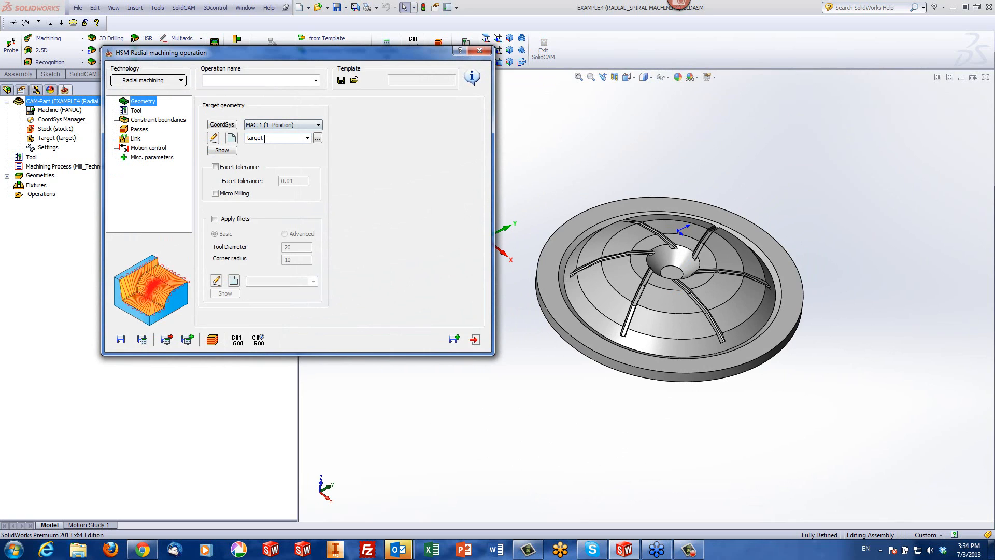
# - Assign the existing 6 mm ball nose mill to the radial machining operation
pyautogui.click(137, 110)
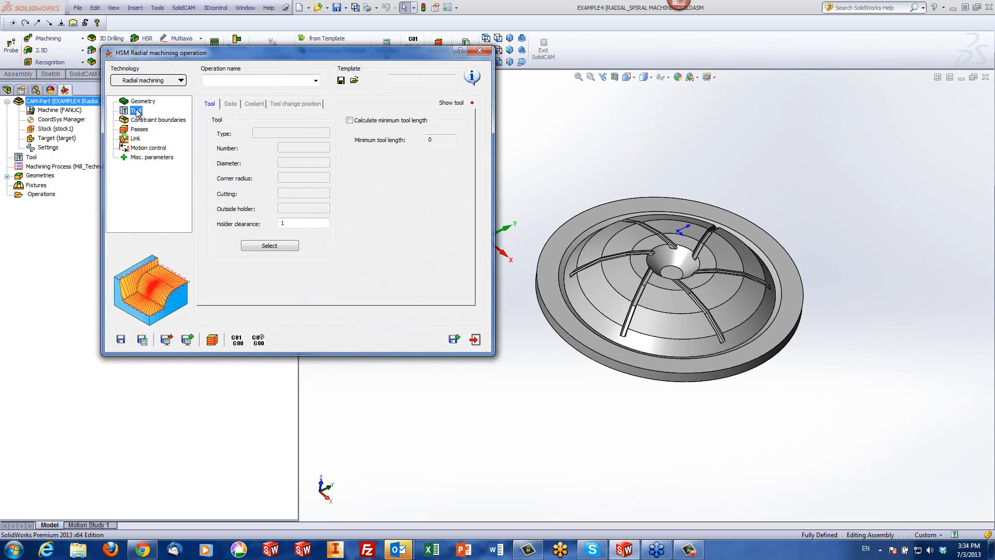
pyautogui.click(269, 245)
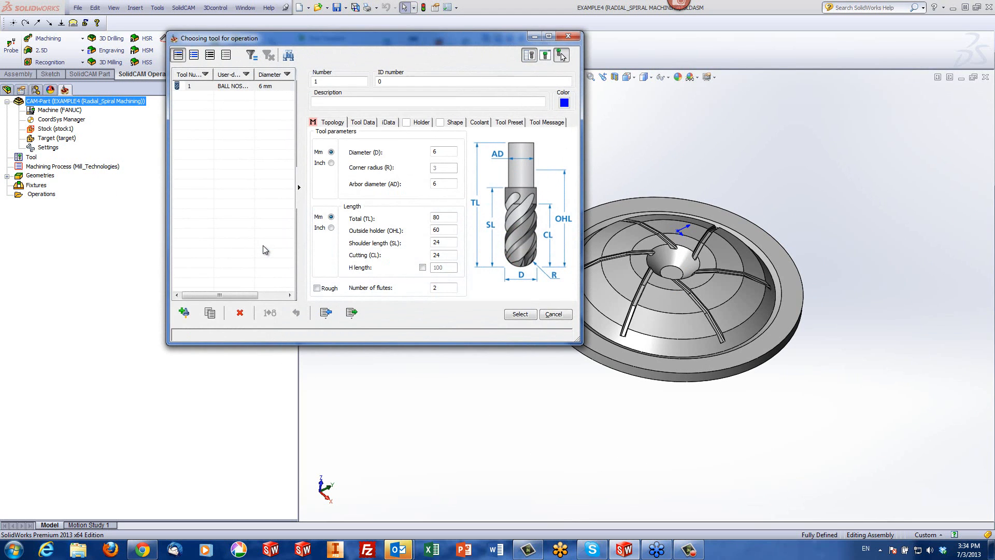
pyautogui.click(526, 316)
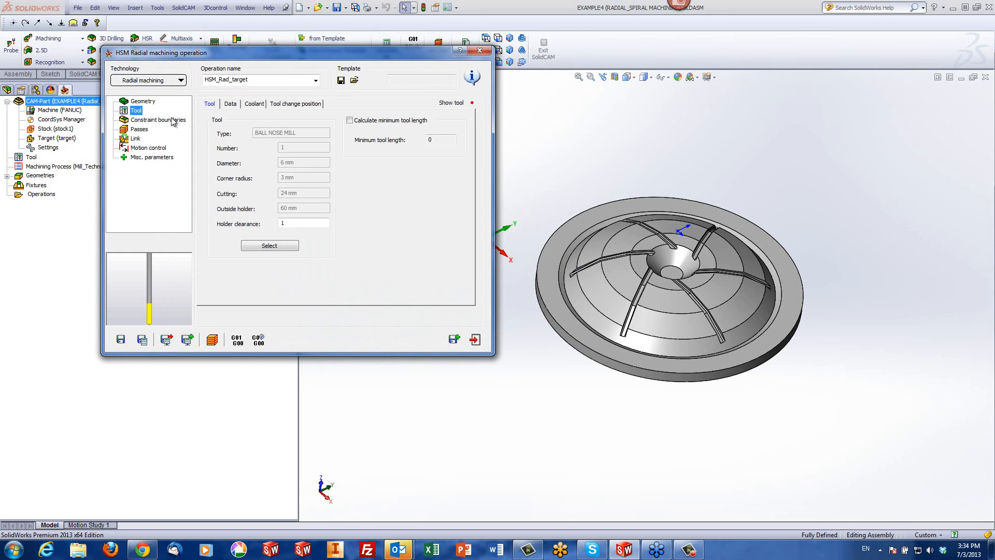
# - Clear the current constraint boundary name and start a new manually created boundary of type Selected faces
pyautogui.click(173, 119)
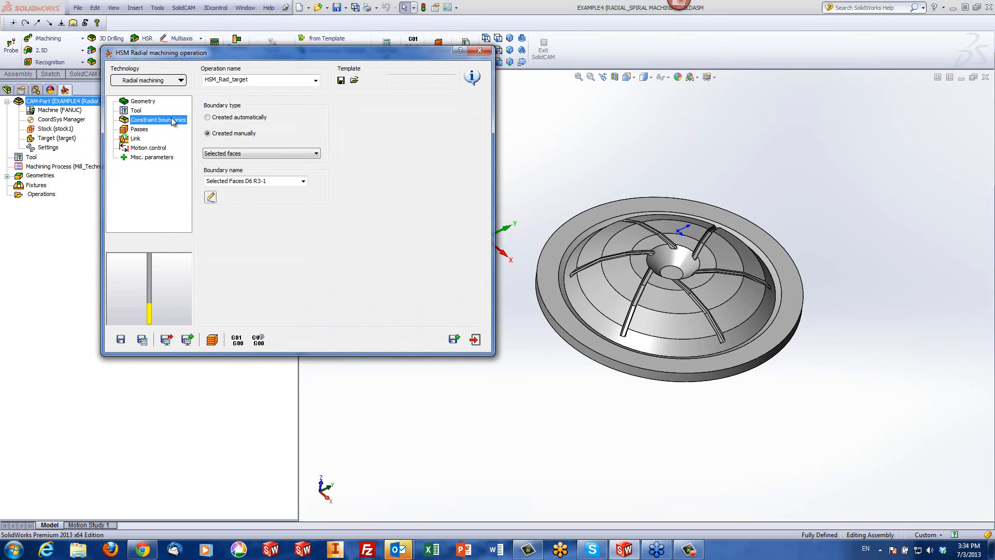
pyautogui.click(273, 180)
pyautogui.press('BackSpace')
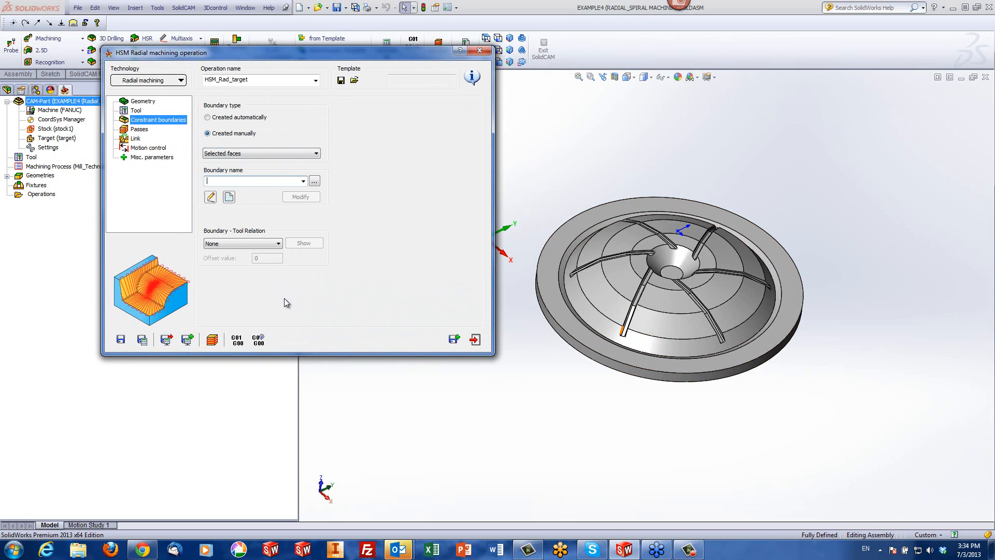
pyautogui.click(231, 155)
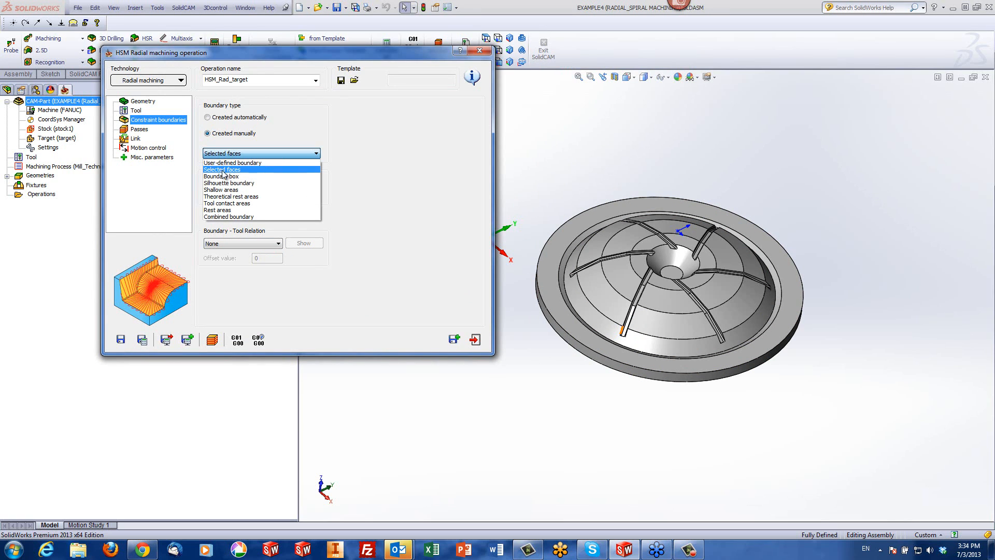
pyautogui.click(222, 171)
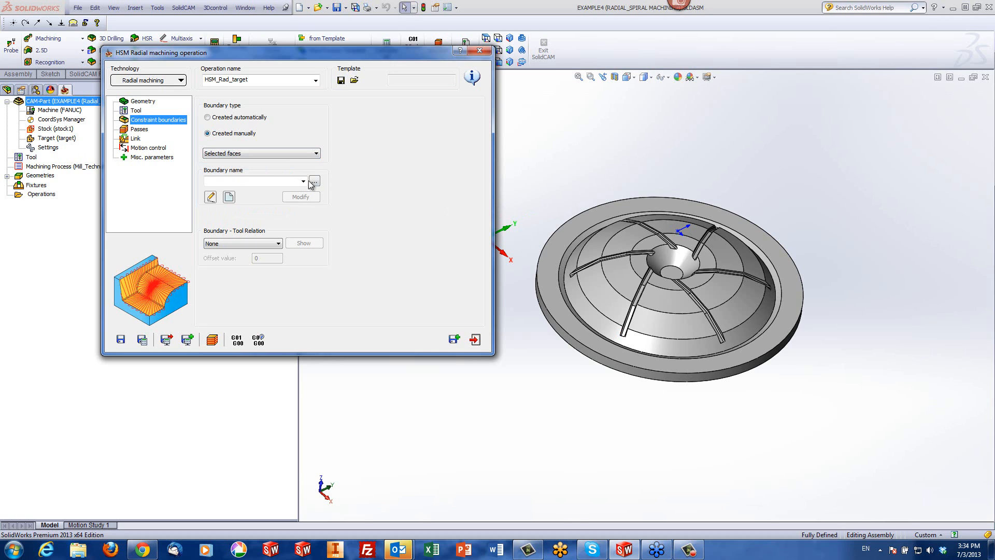
pyautogui.click(230, 199)
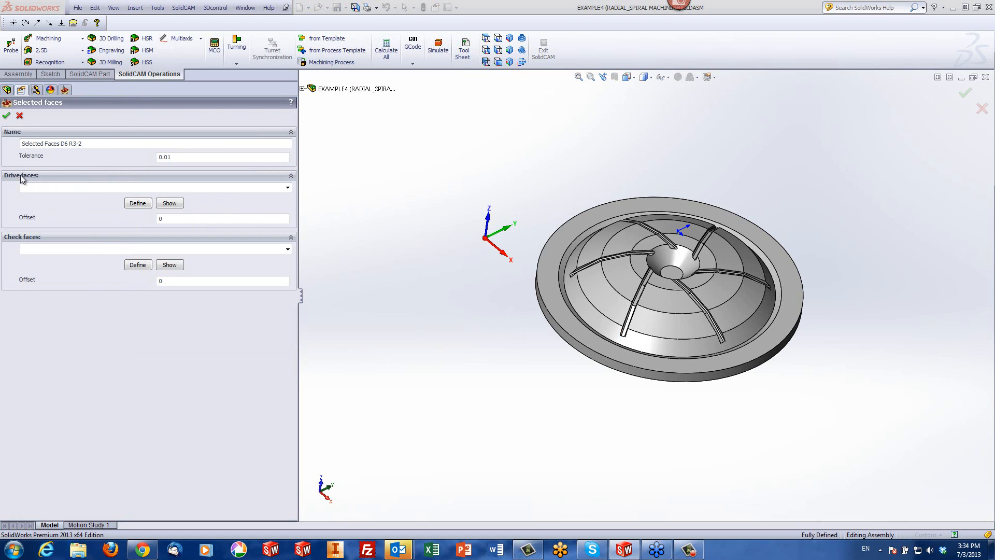
# - Start defining the boundary's drive faces with the flat outer rim, the narrow ring inside it, and the adjoining annular face
pyautogui.click(137, 204)
pyautogui.click(562, 318)
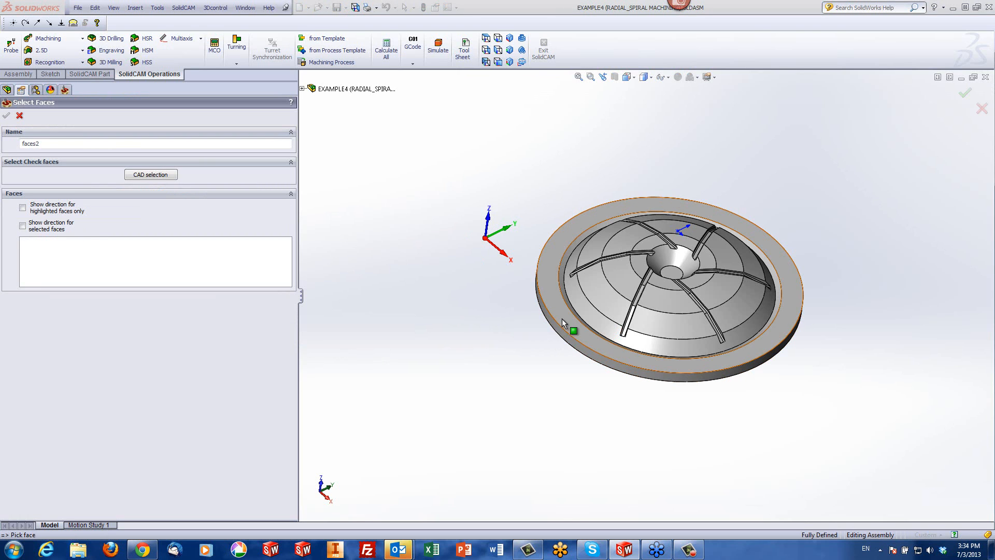
pyautogui.scroll(5, 569, 320)
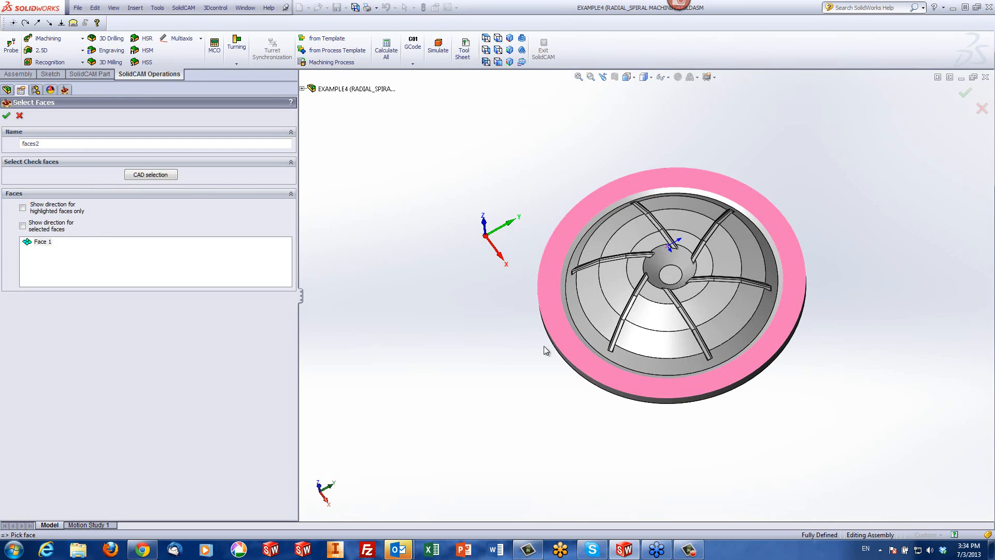
pyautogui.scroll(2, 601, 307)
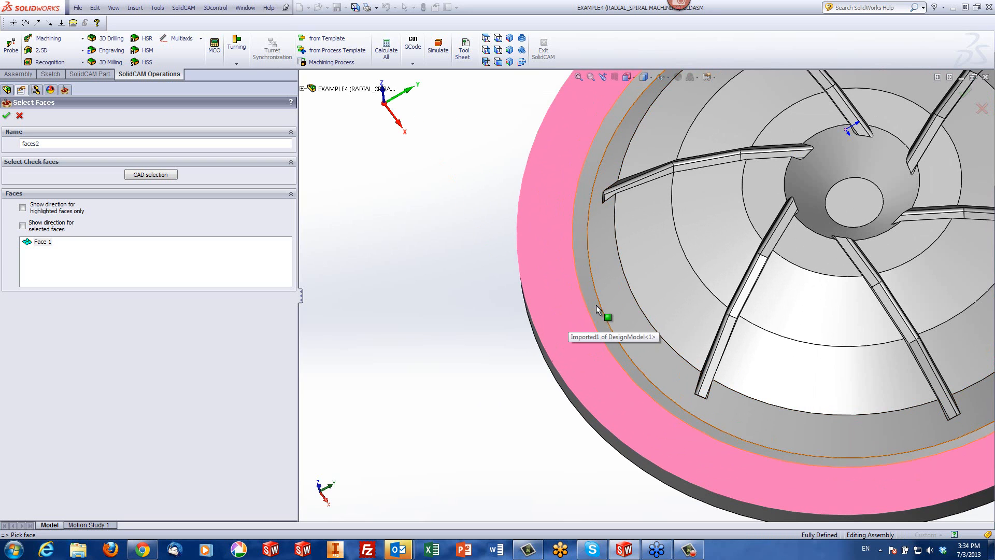
pyautogui.click(594, 310)
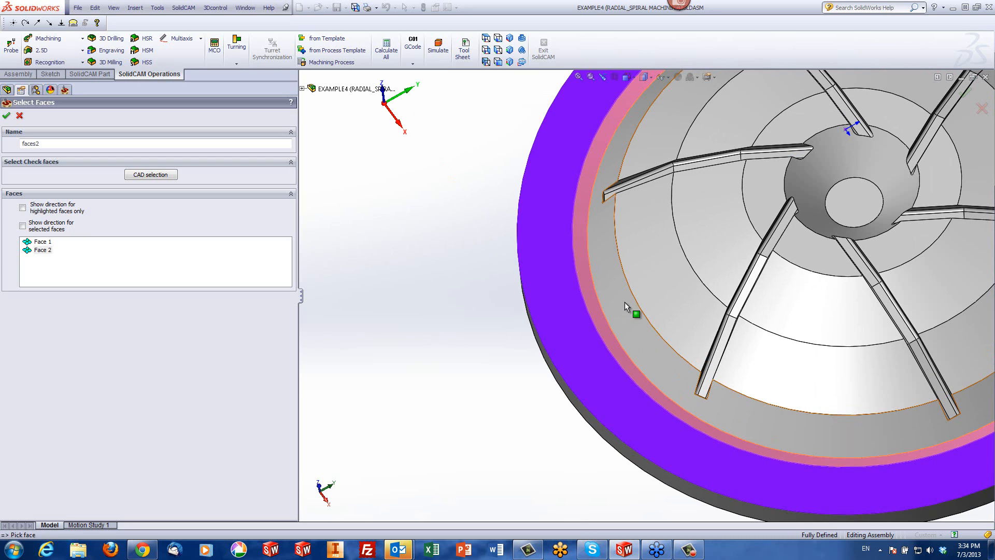
pyautogui.click(624, 302)
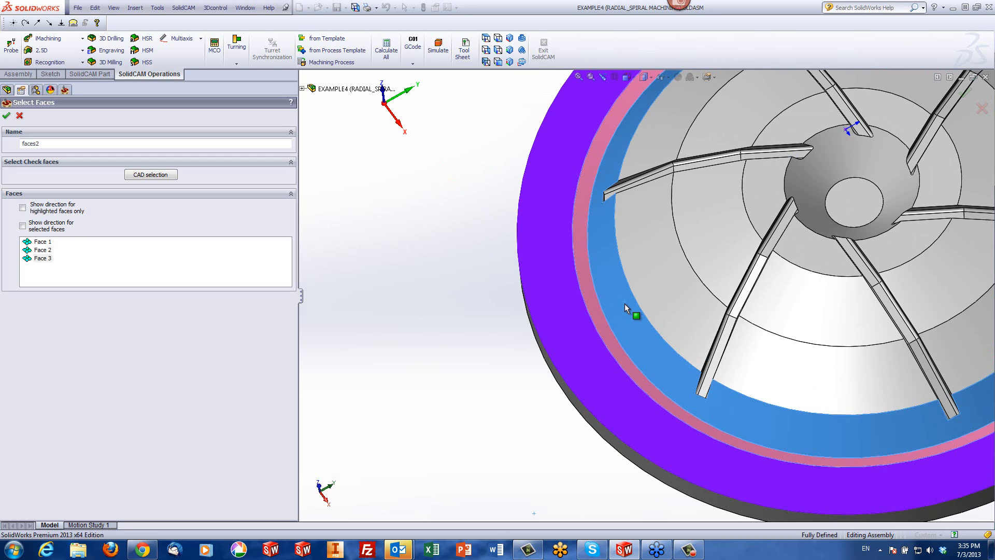
# - Add the three dome faces of one sector between ribs, the conical central face, and the flat centre face to the drive faces
pyautogui.click(676, 283)
pyautogui.click(724, 237)
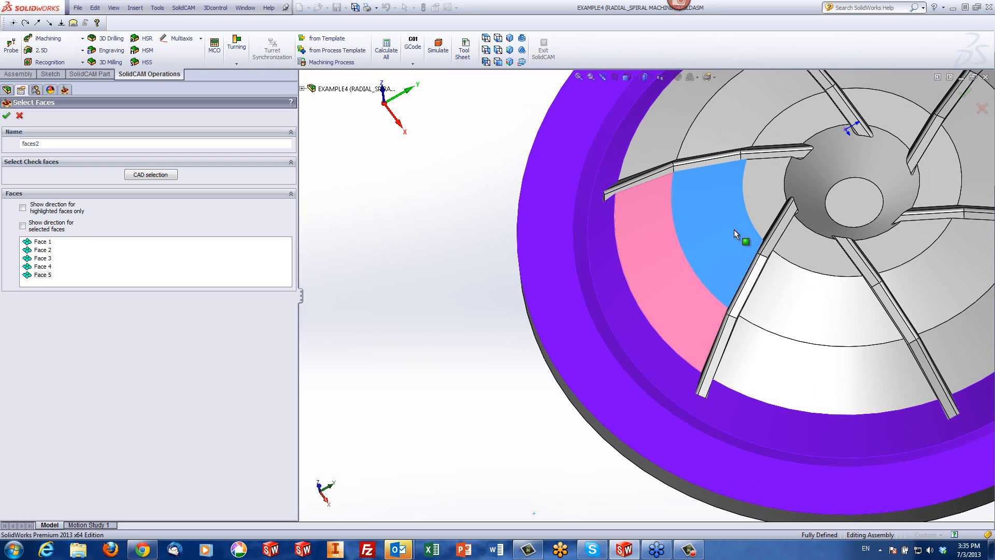
pyautogui.click(766, 195)
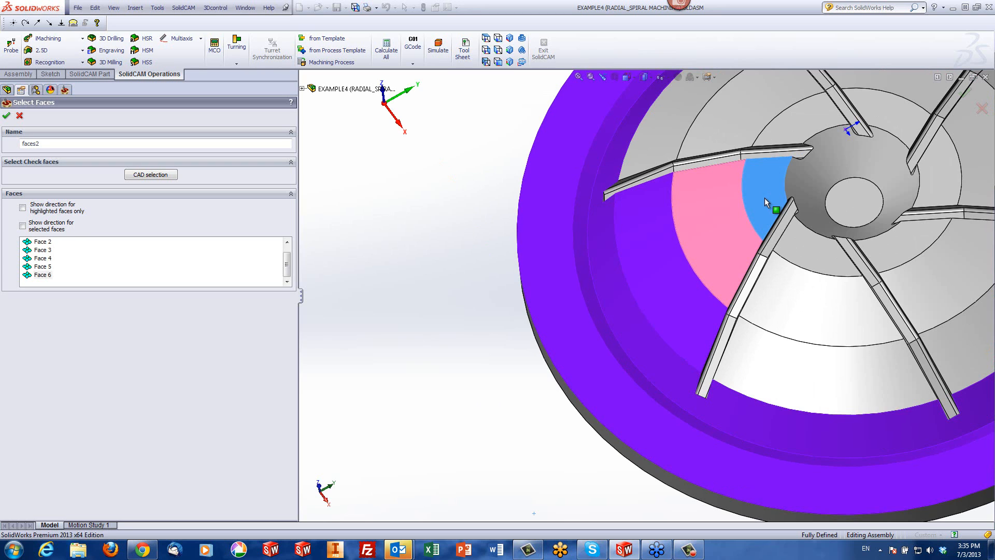
pyautogui.click(807, 197)
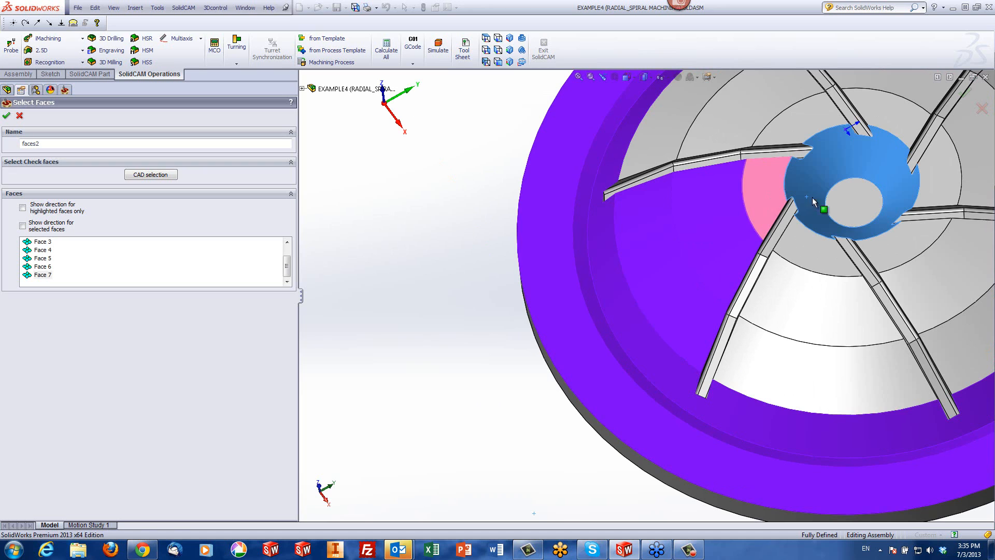
pyautogui.click(844, 201)
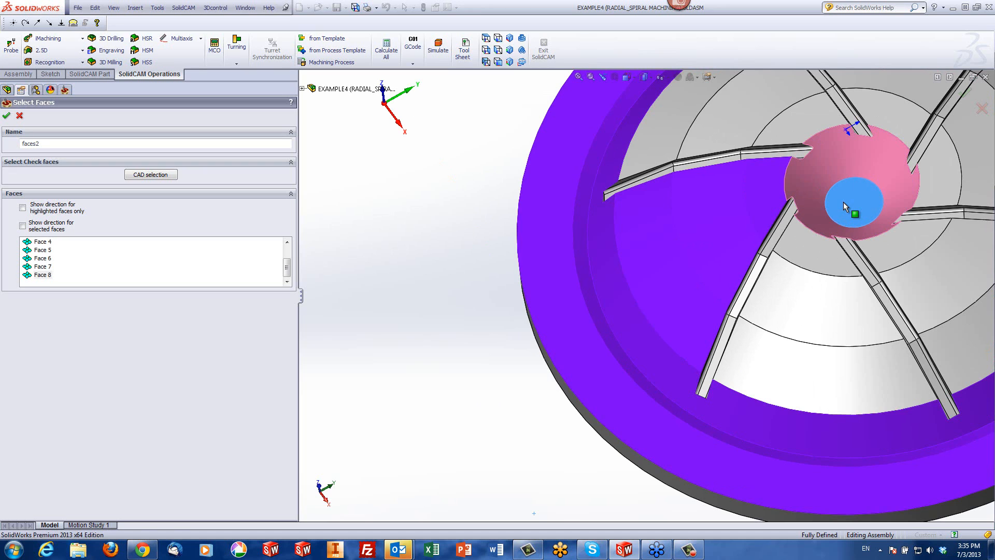
# - Add the dome faces of the next three sectors between the curved ribs to the drive faces, leaving out the ribs
pyautogui.click(796, 131)
pyautogui.click(730, 123)
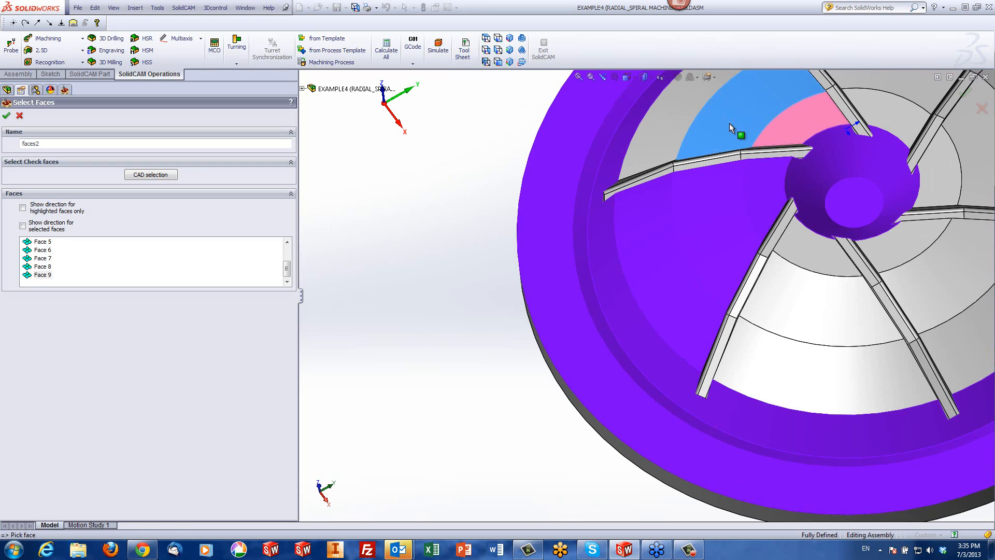
pyautogui.click(674, 124)
pyautogui.scroll(3, 673, 126)
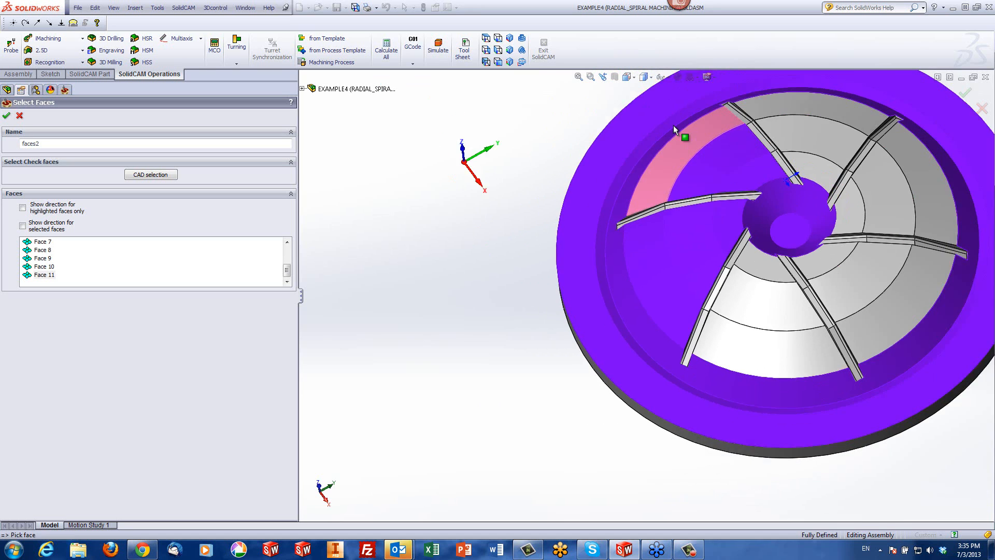
pyautogui.scroll(2, 673, 125)
pyautogui.click(778, 140)
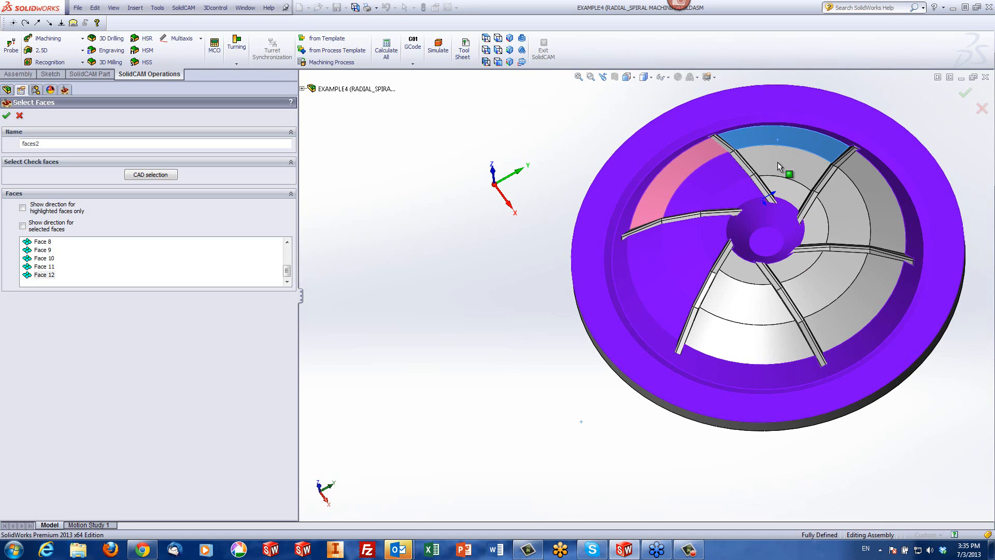
pyautogui.click(778, 167)
pyautogui.click(785, 195)
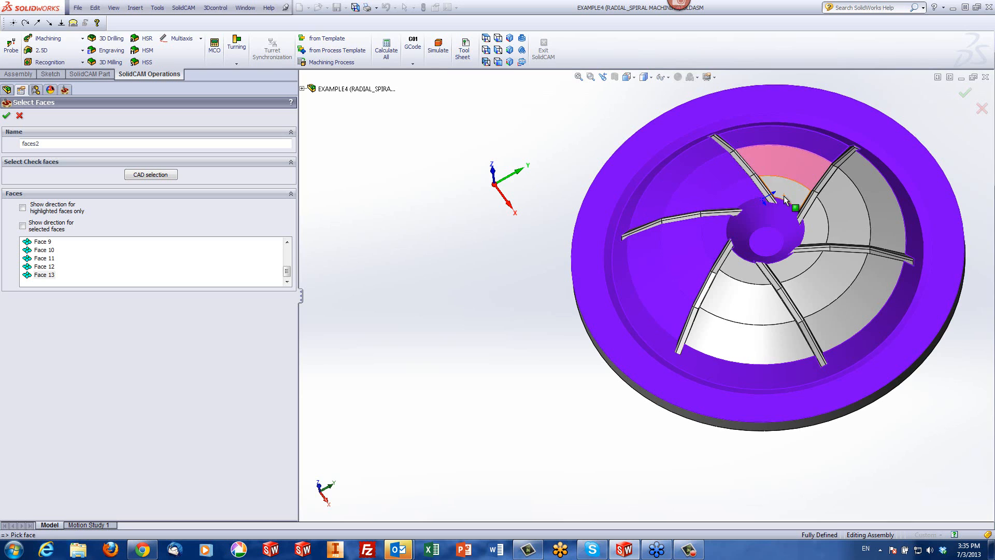
pyautogui.click(873, 208)
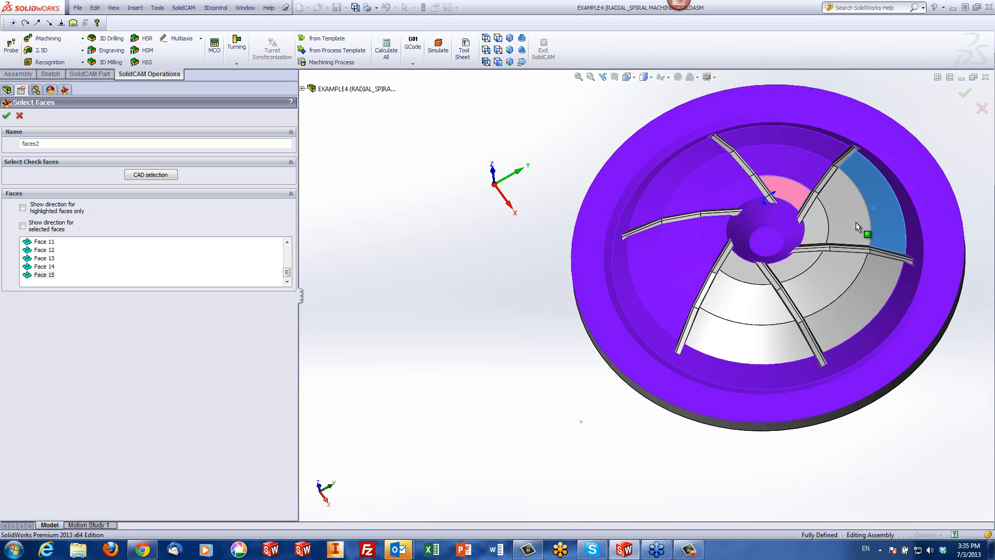
pyautogui.click(857, 223)
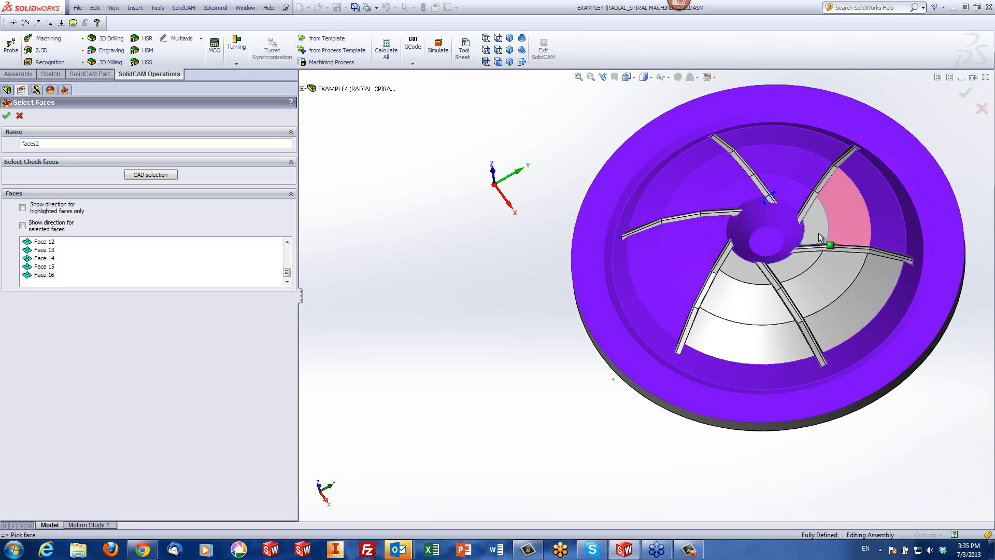
# - Add the dome faces of the last two sectors between the ribs and accept the drive face selection
pyautogui.click(869, 298)
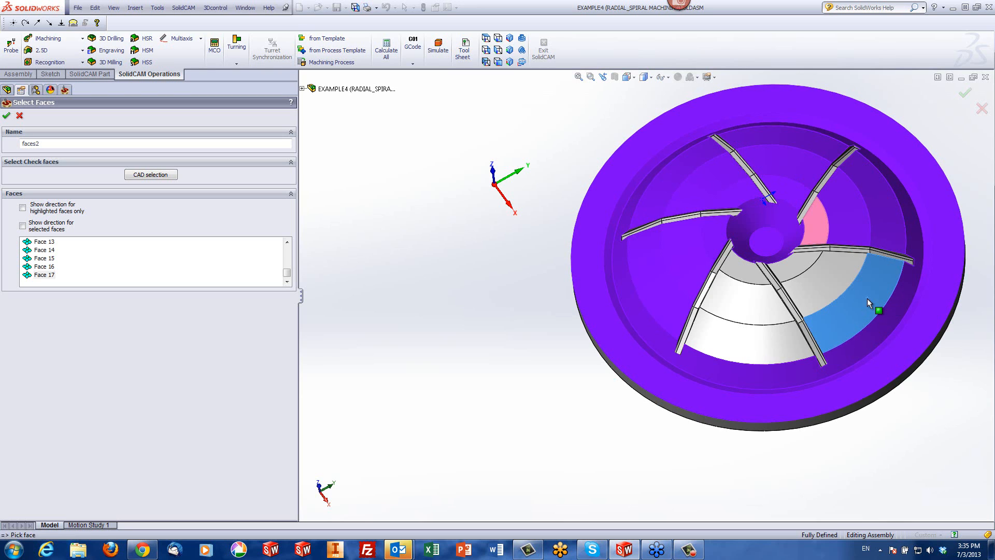
pyautogui.click(865, 298)
pyautogui.click(837, 285)
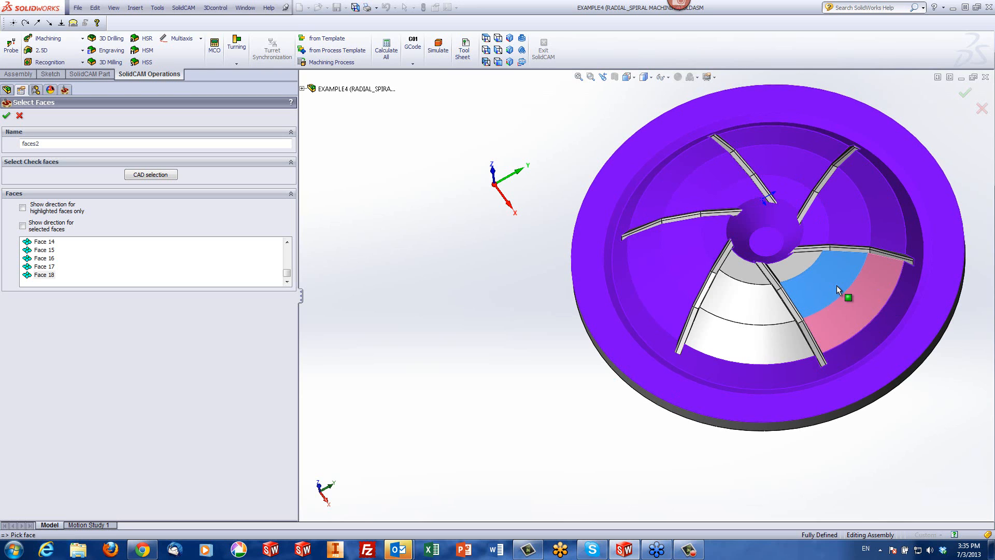
pyautogui.click(795, 271)
pyautogui.click(732, 343)
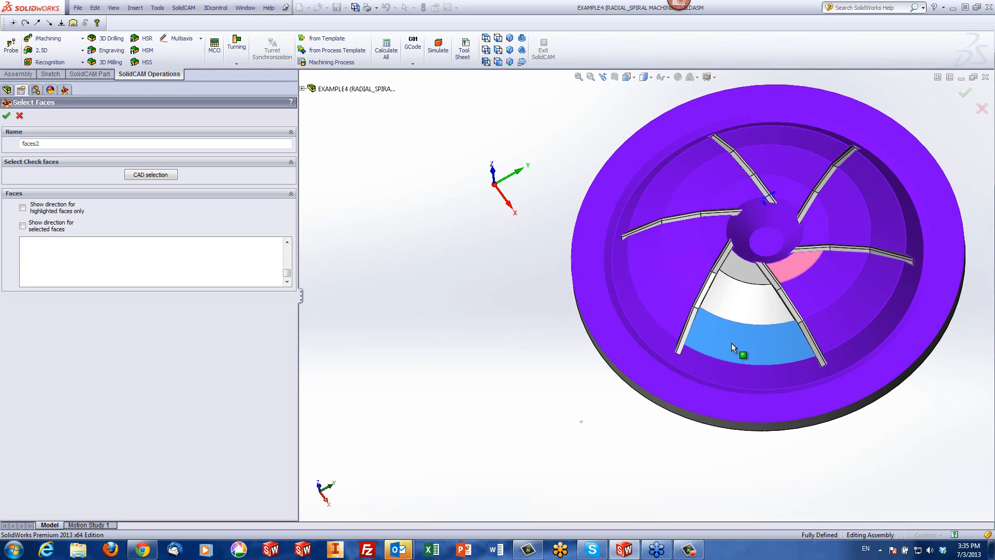
pyautogui.click(733, 301)
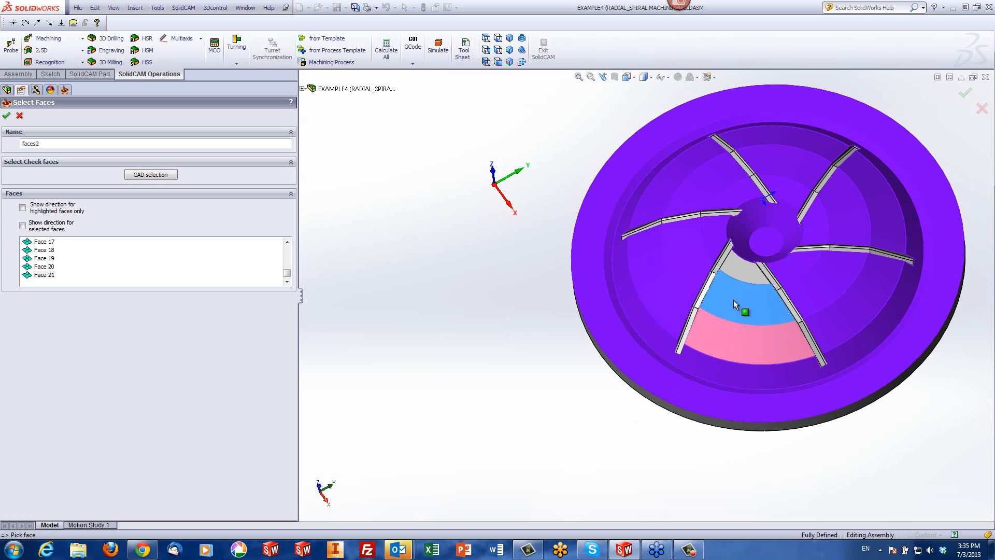
pyautogui.click(738, 269)
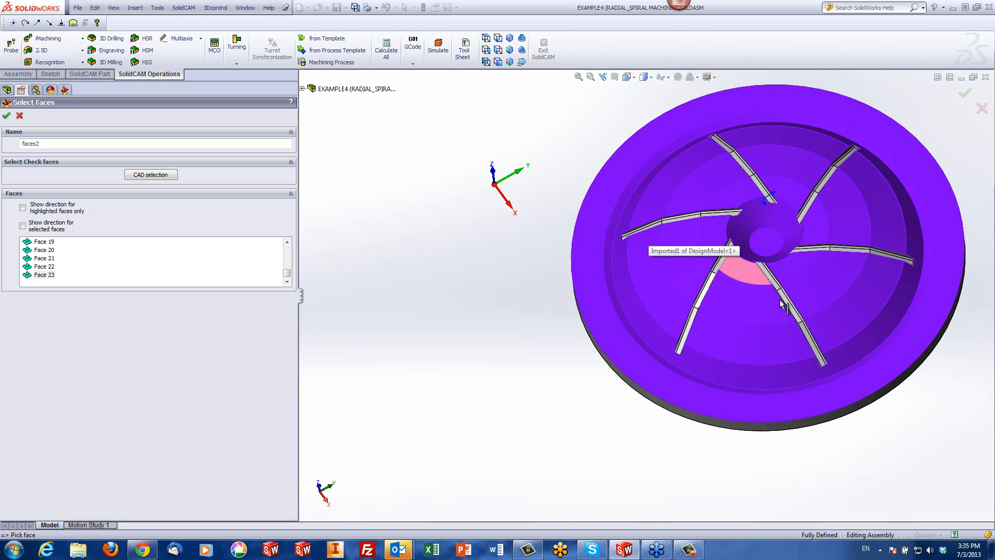
pyautogui.click(7, 116)
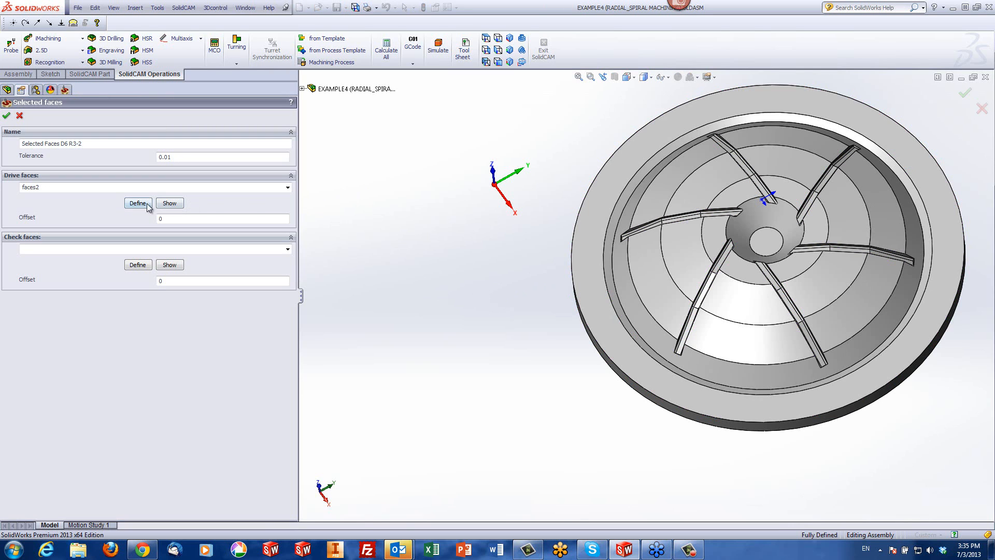
# - Display the chosen drive faces on the model to check them, and accept the Selected faces boundary
pyautogui.click(165, 206)
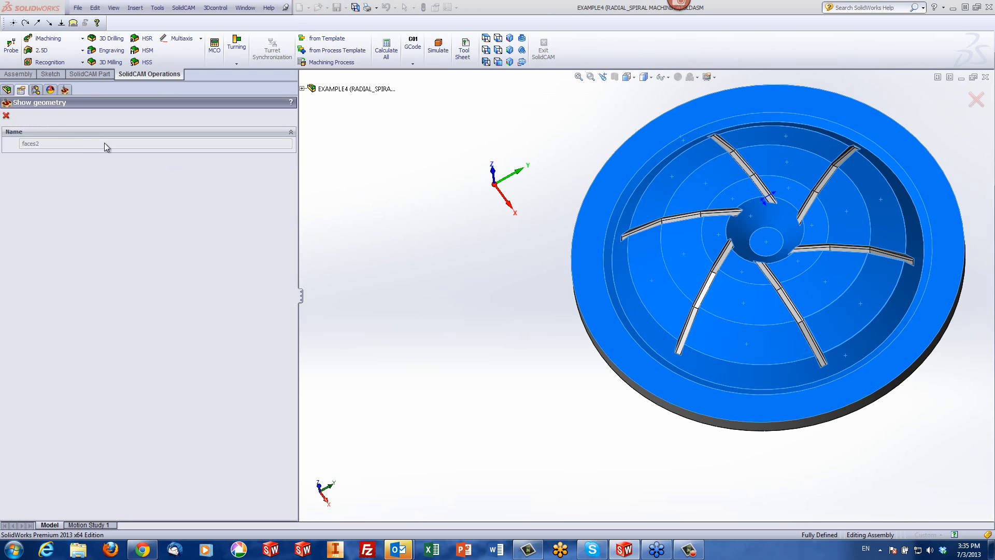
pyautogui.click(6, 116)
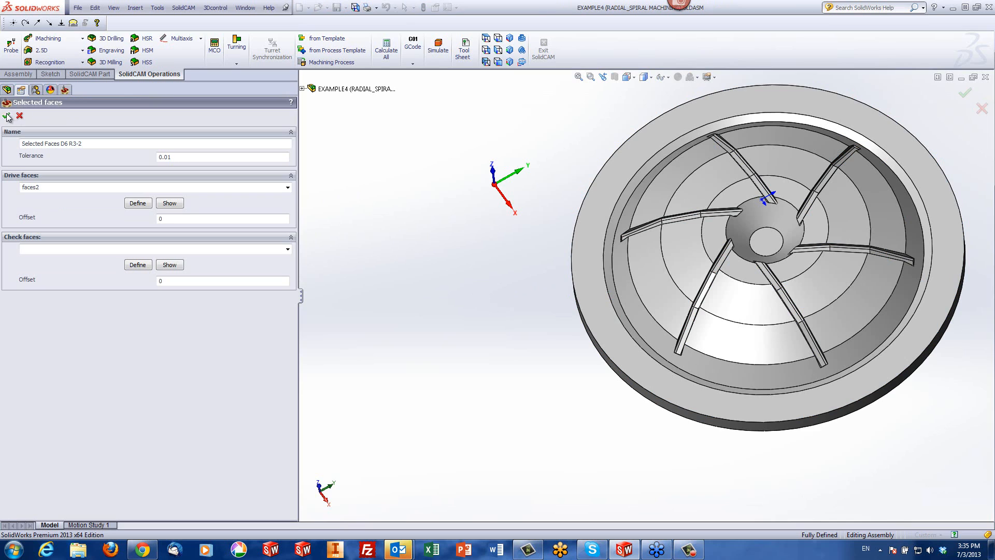
pyautogui.click(6, 115)
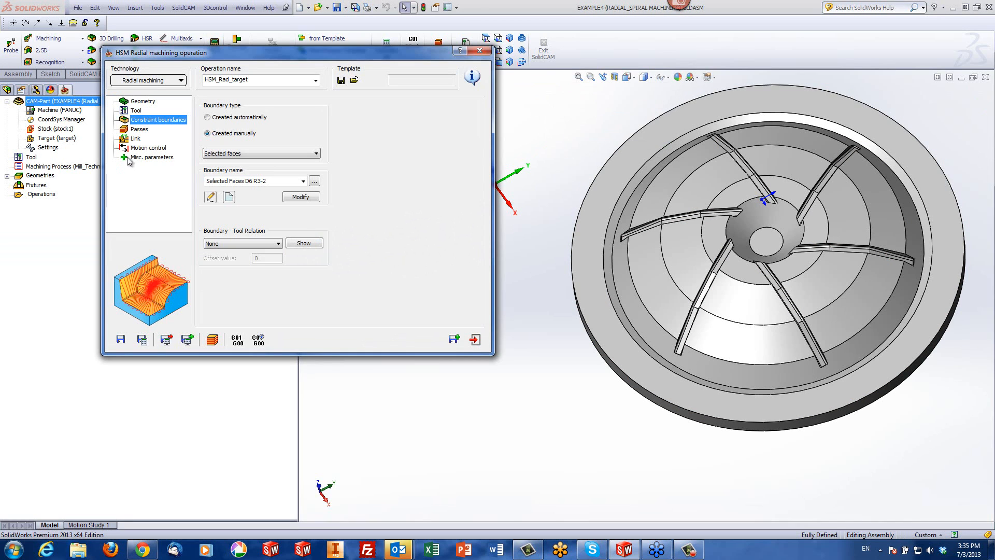
# - Set the step over of the radial passes to 2
pyautogui.click(140, 129)
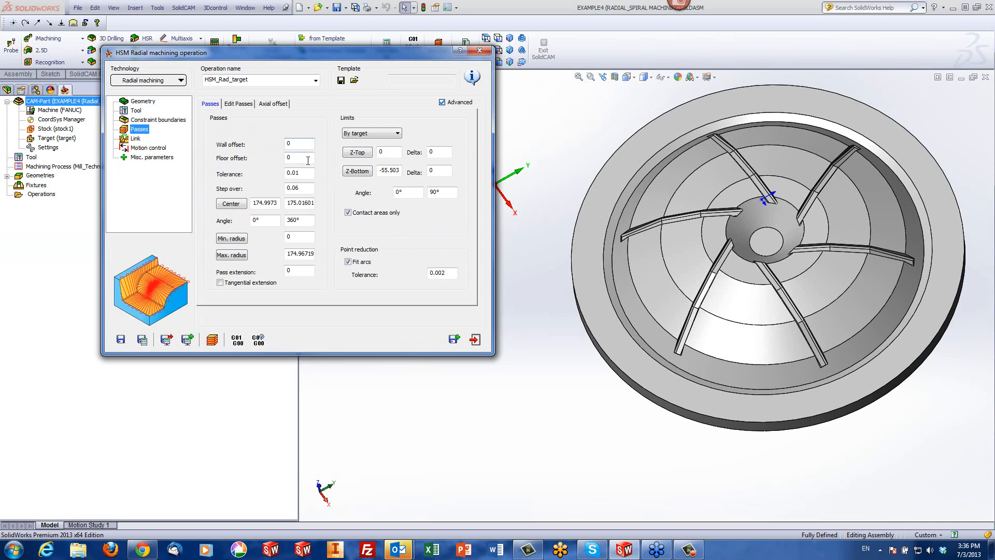
pyautogui.doubleClick(311, 189)
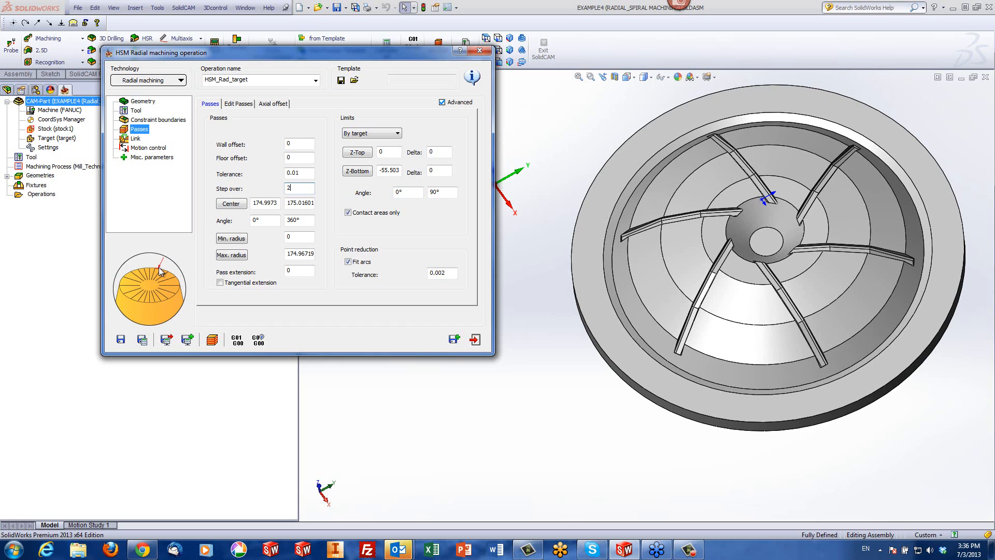
pyautogui.click(280, 204)
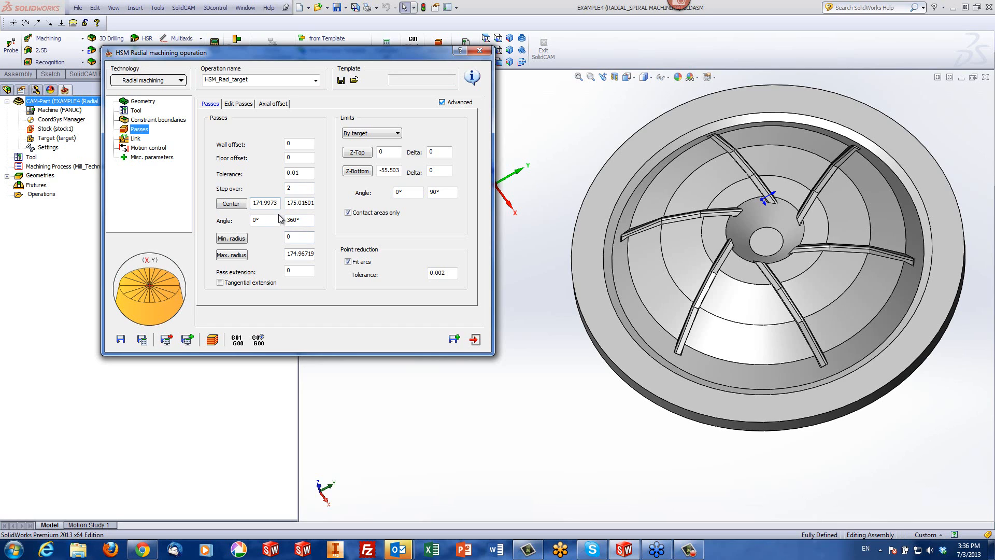
# - Turn the part to the top view and examine the central hole and outer edge against the minimum and maximum radius limits
pyautogui.doubleClick(328, 53)
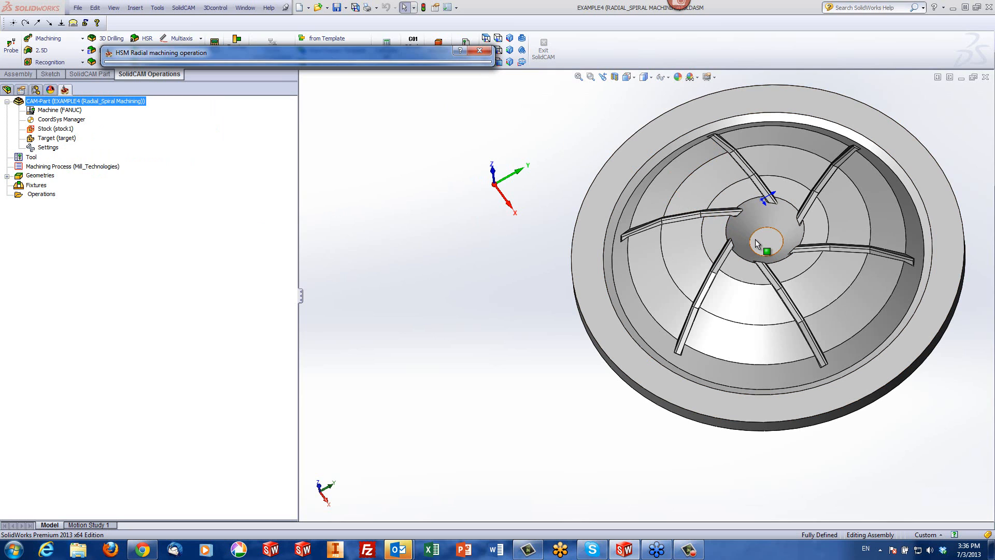
pyautogui.click(487, 40)
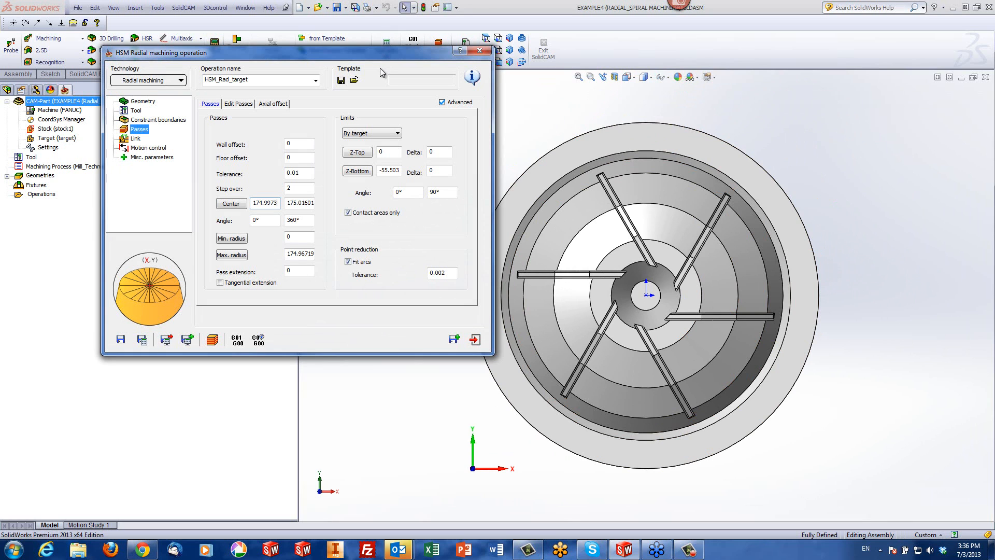
pyautogui.click(648, 302)
pyautogui.click(306, 237)
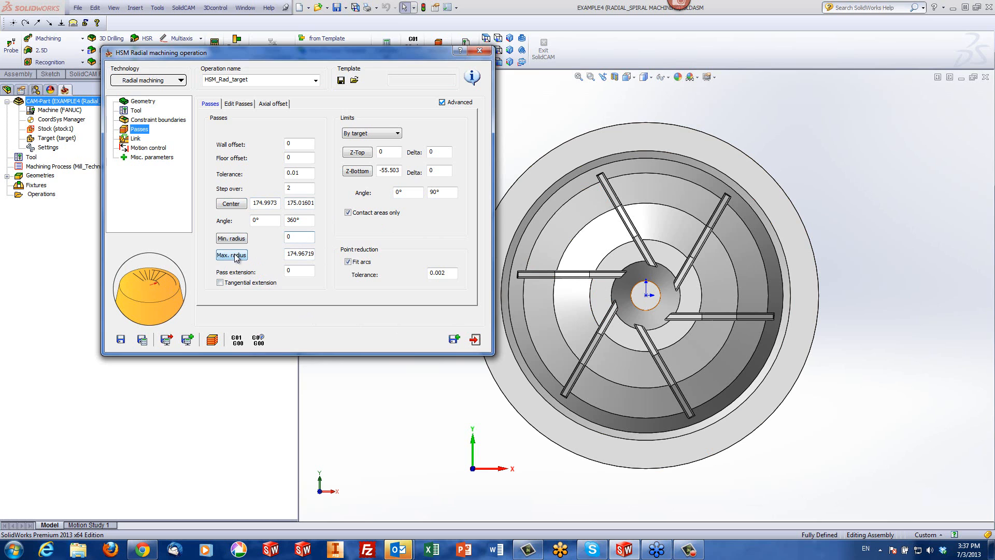
pyautogui.click(668, 123)
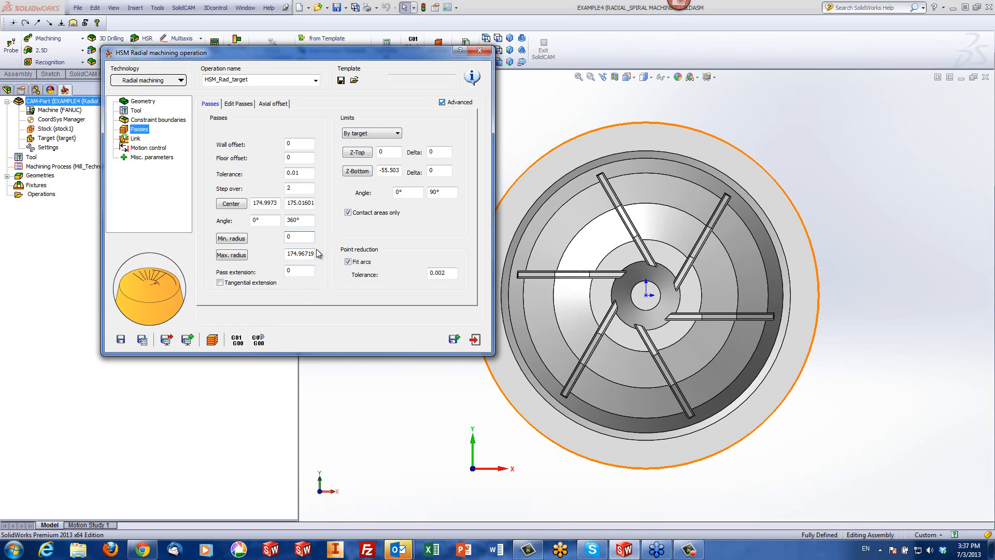
# - Check the bi-directional link setting, calculate the radial operation, and simulate its toolpath in Host CAD before closing the simulation
pyautogui.click(136, 138)
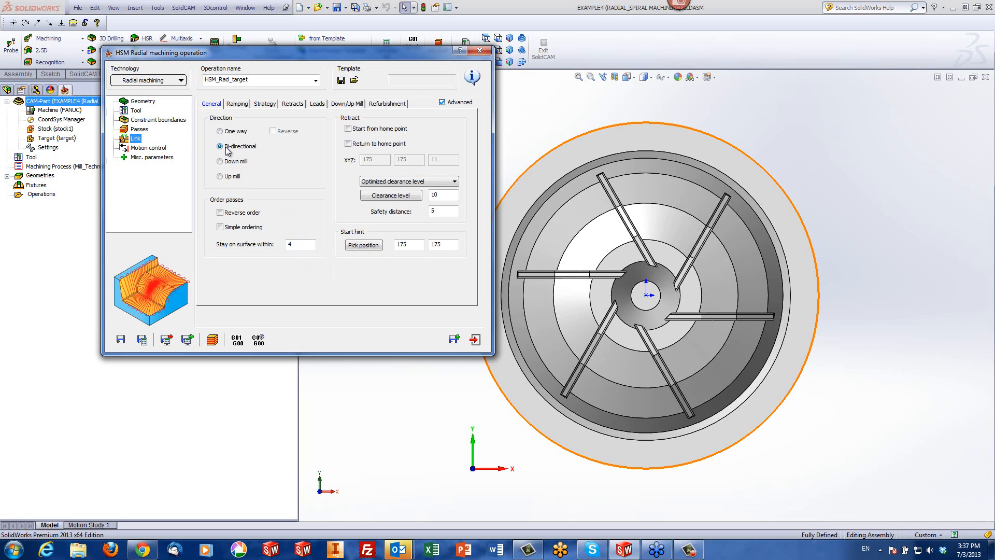
pyautogui.click(212, 340)
pyautogui.click(569, 134)
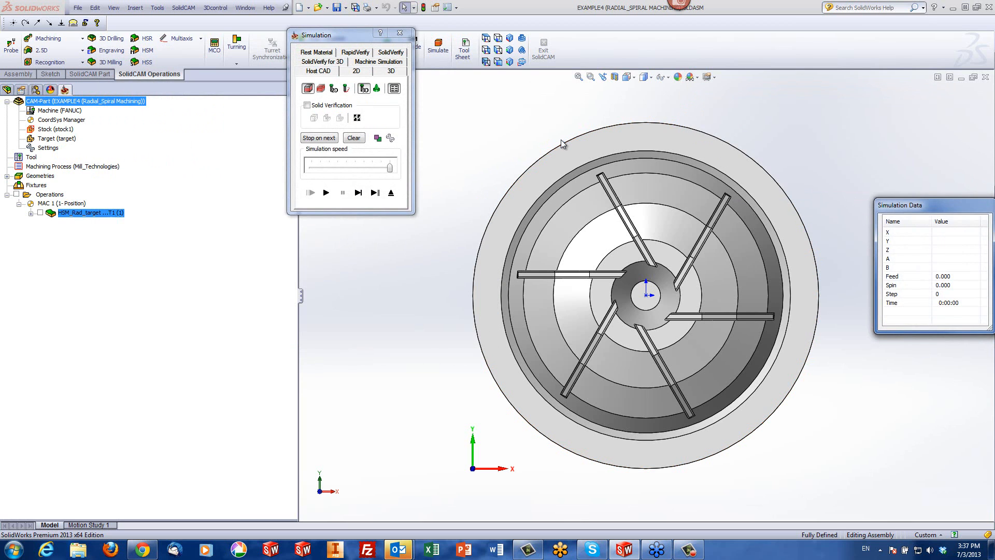
pyautogui.click(326, 194)
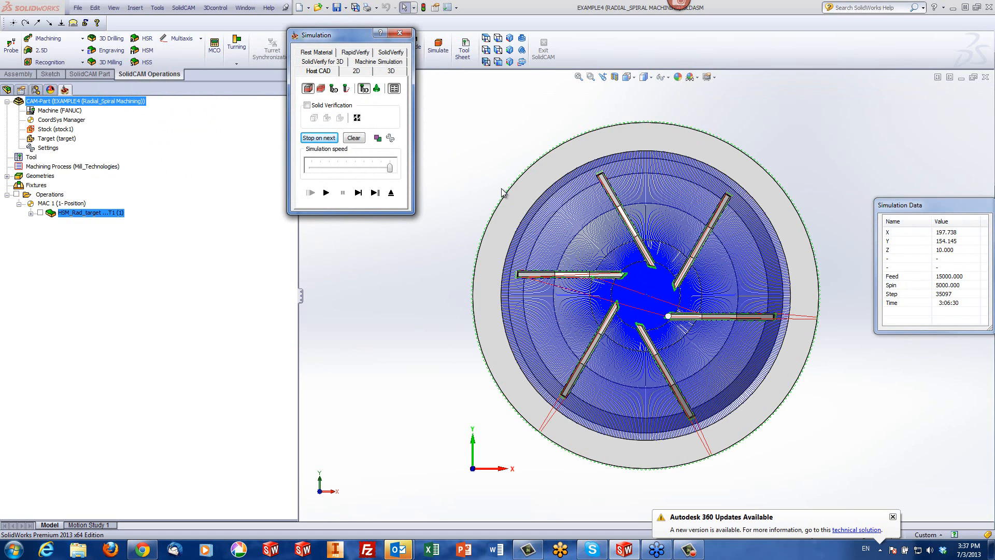
pyautogui.click(391, 193)
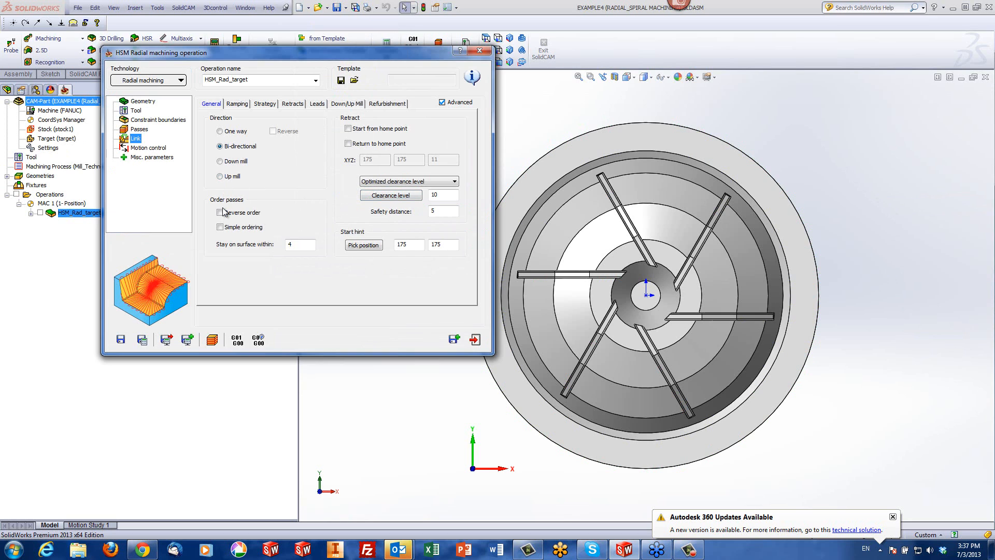
# - Move the center of the radial passes to X 69.605, Y 151.404 by picking a point on an outer dome face
pyautogui.click(143, 131)
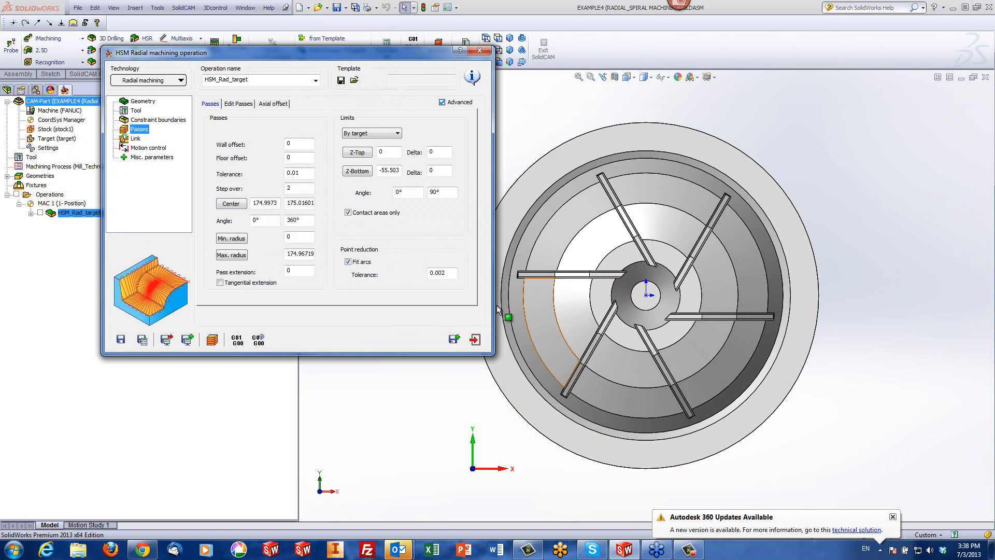
pyautogui.click(238, 205)
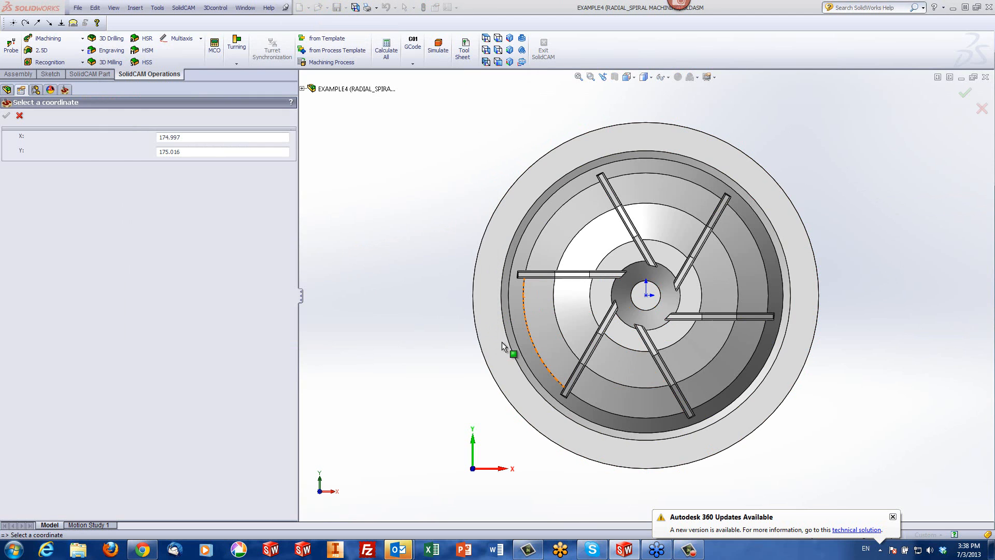
pyautogui.click(542, 319)
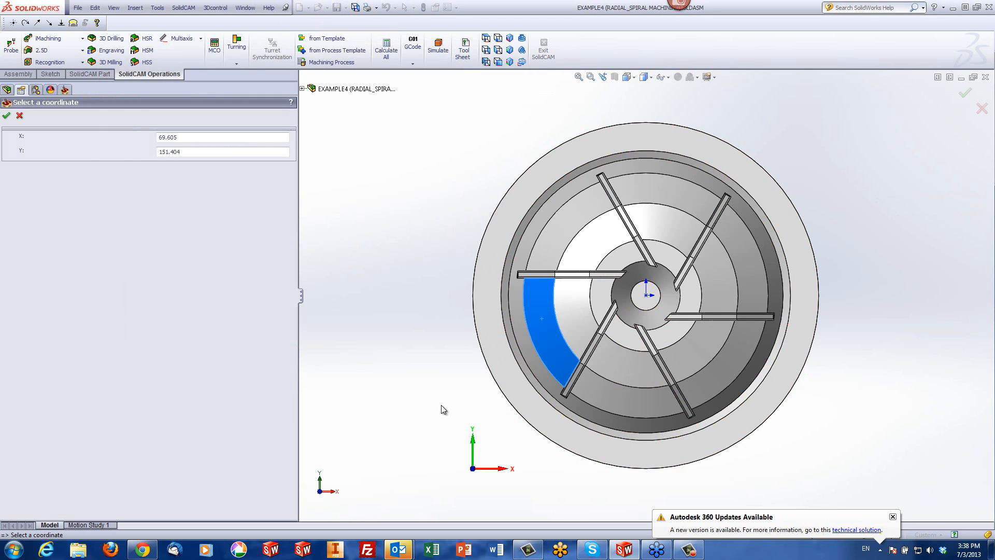
pyautogui.click(6, 116)
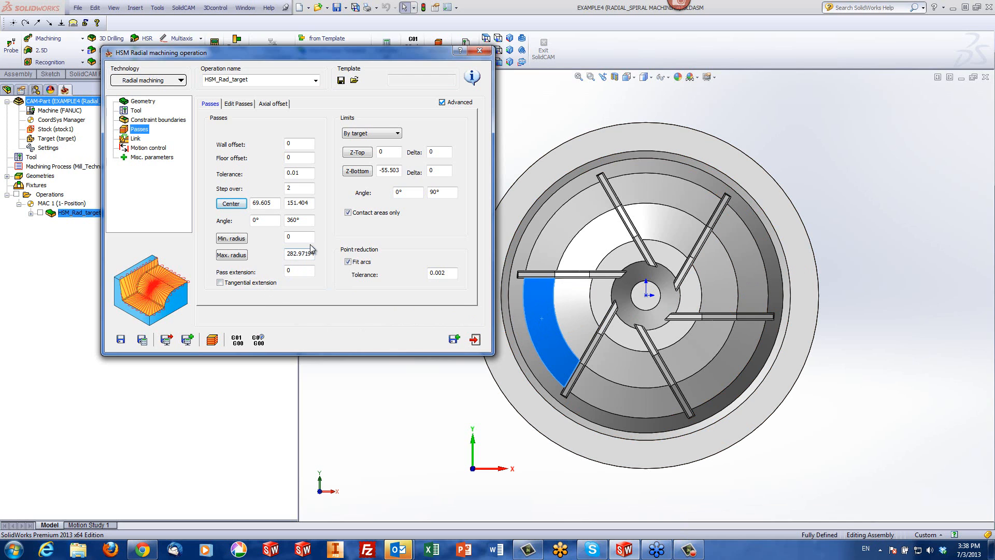
# - Recalculate the radial operation with the off-centre point and simulate its toolpath to the end in Host CAD
pyautogui.click(212, 339)
pyautogui.click(572, 131)
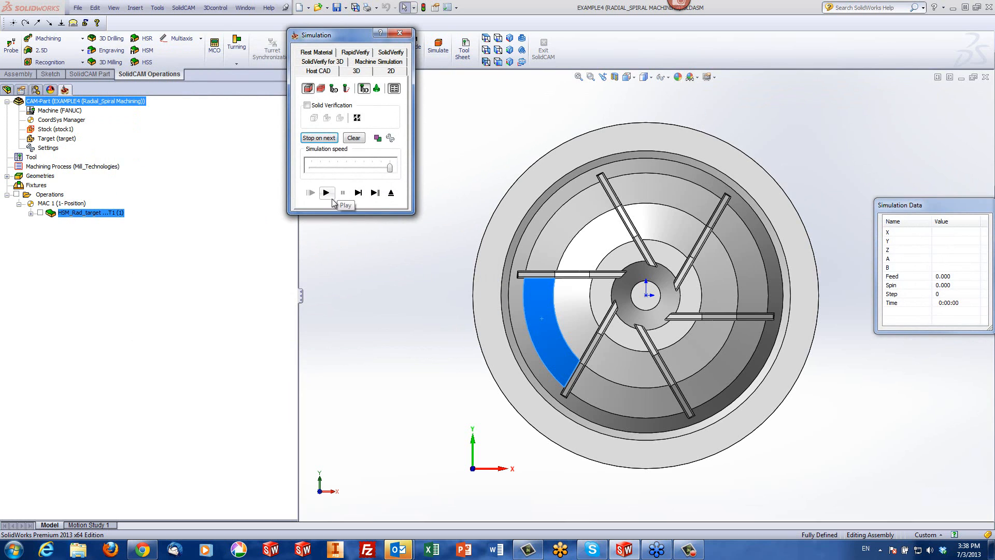
pyautogui.click(330, 196)
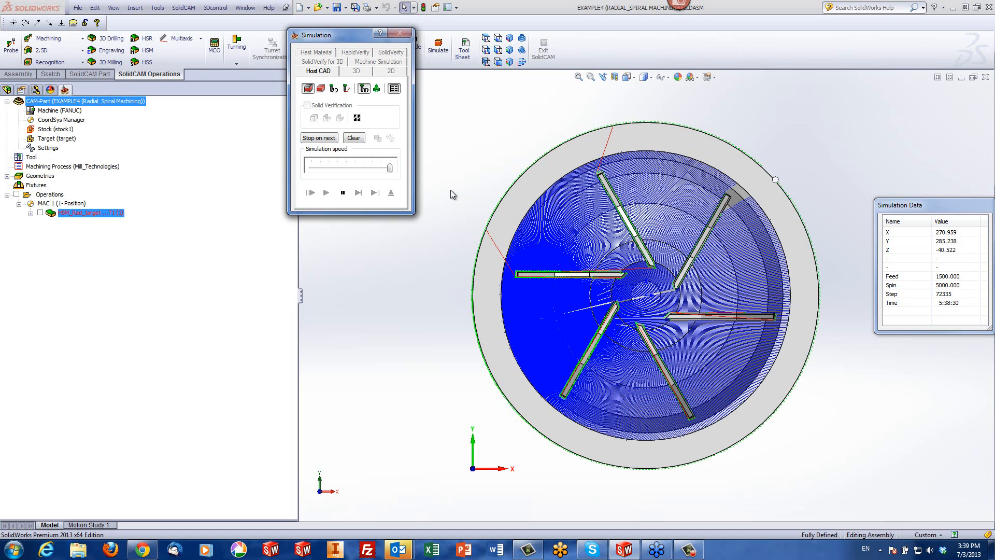
pyautogui.click(375, 193)
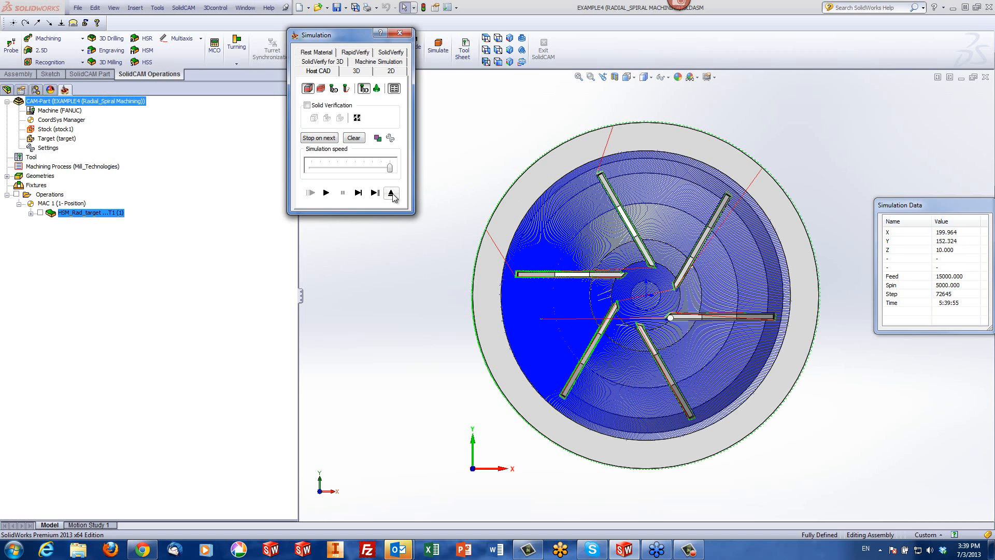
pyautogui.click(391, 195)
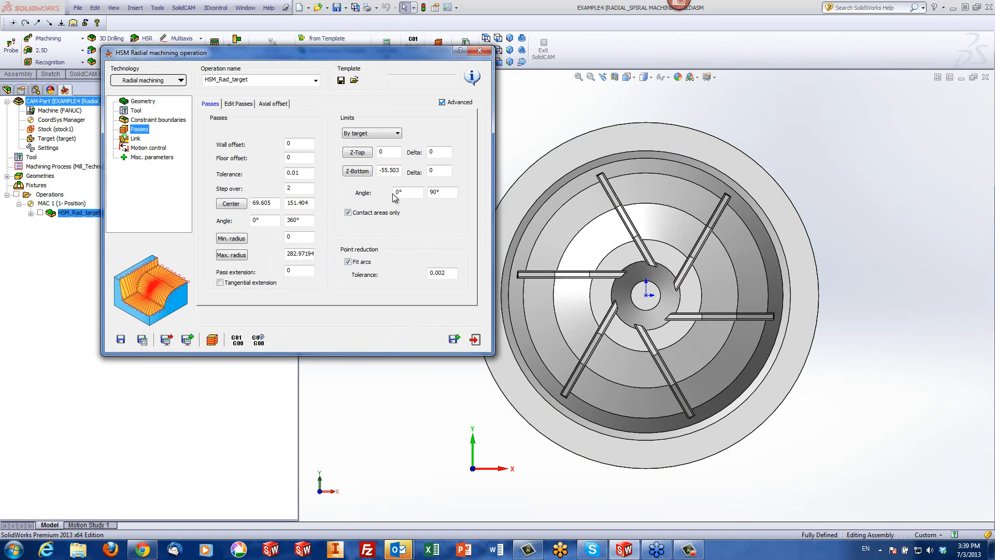
# - Set the center of the radial passes to the part's origin at X 175, Y 175
pyautogui.click(231, 204)
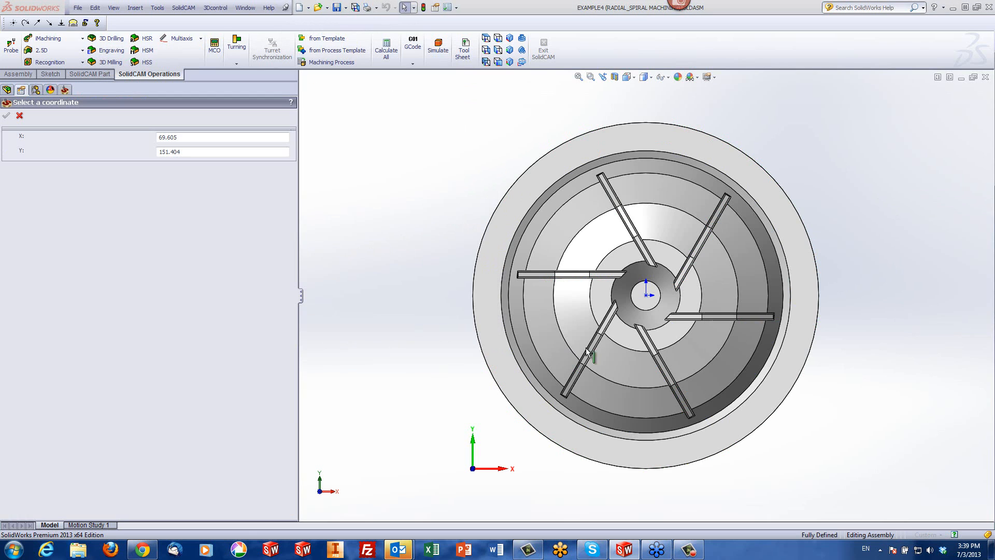
pyautogui.click(646, 296)
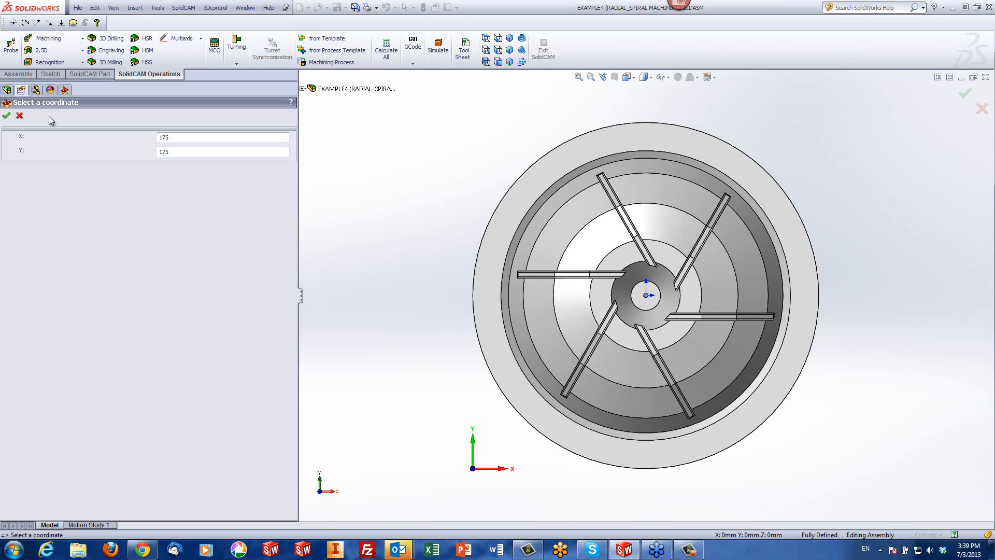
pyautogui.click(7, 116)
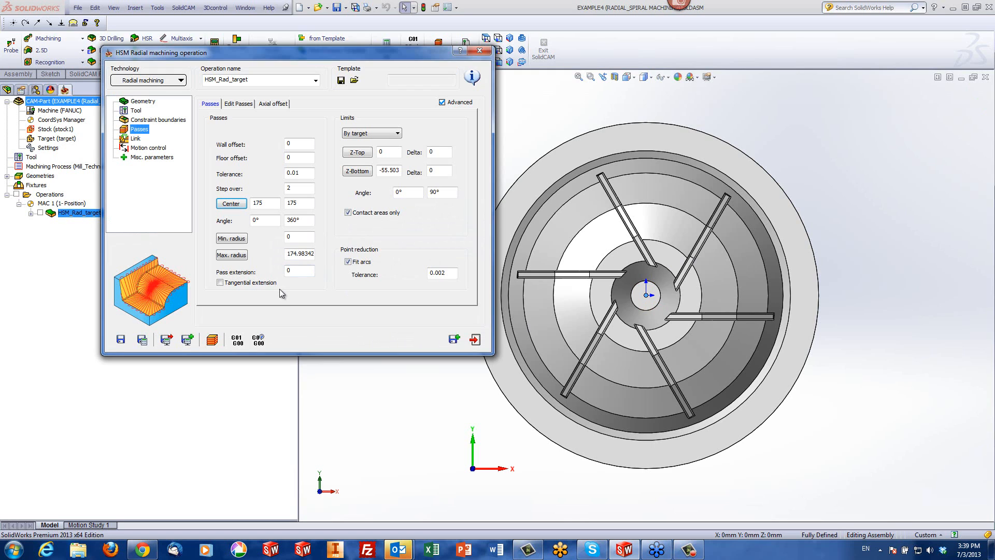
pyautogui.rightClick(271, 205)
pyautogui.moveTo(307, 301)
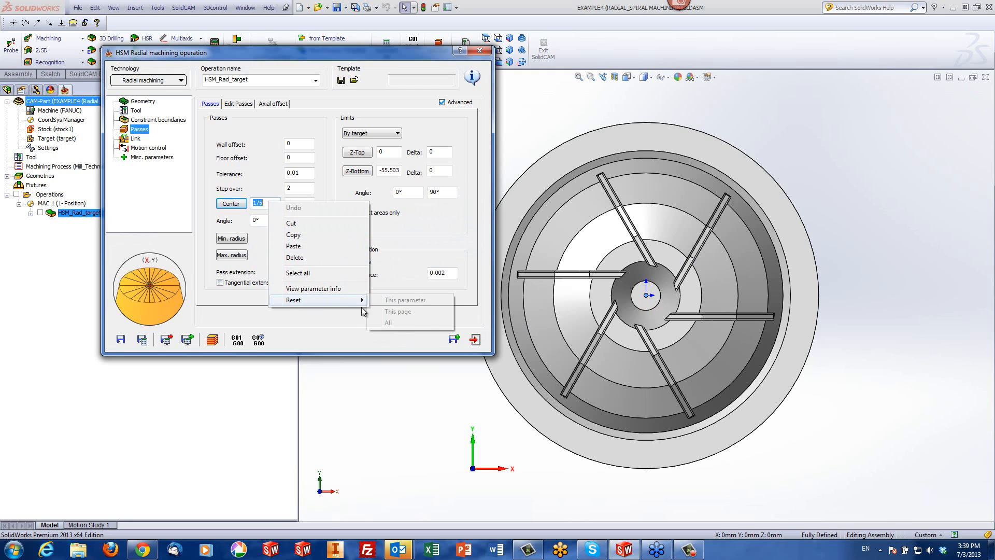
pyautogui.click(379, 421)
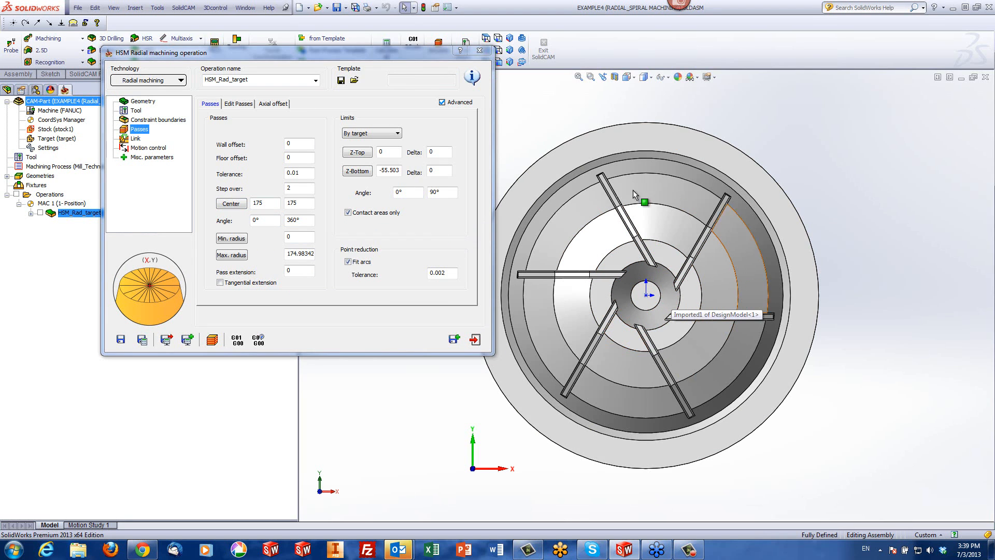
# - Change the operation's technology to Spiral machining and review its tool and Selected faces boundary
pyautogui.click(152, 82)
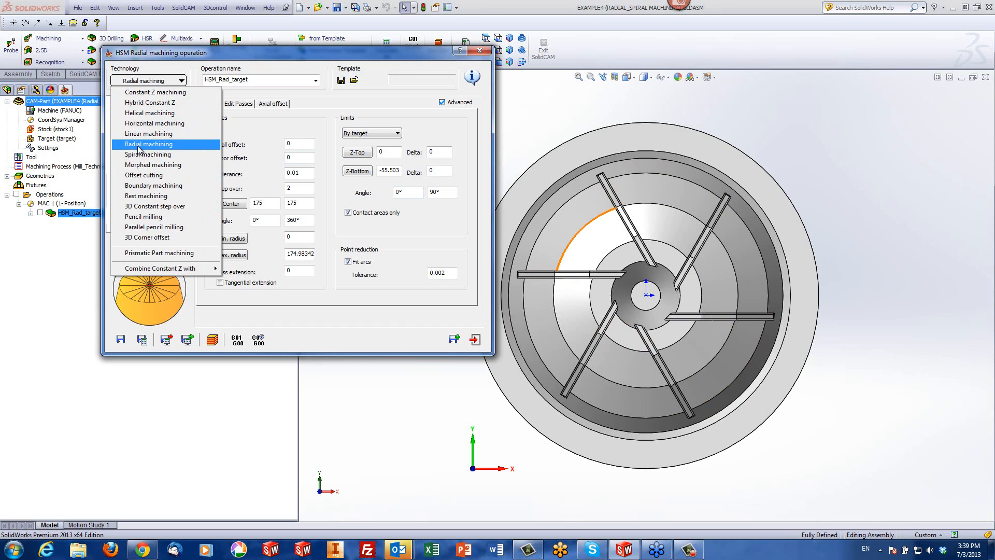
pyautogui.click(165, 156)
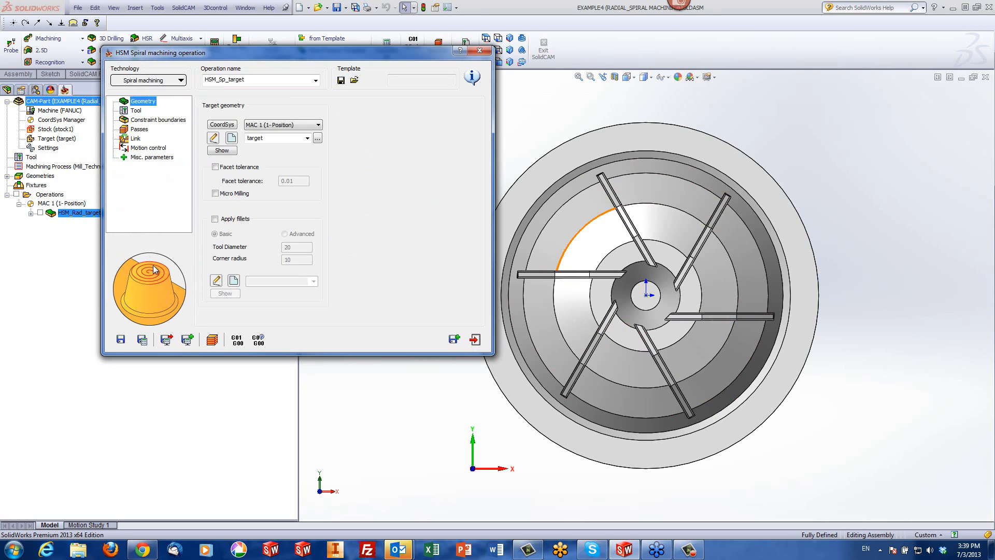
pyautogui.click(136, 110)
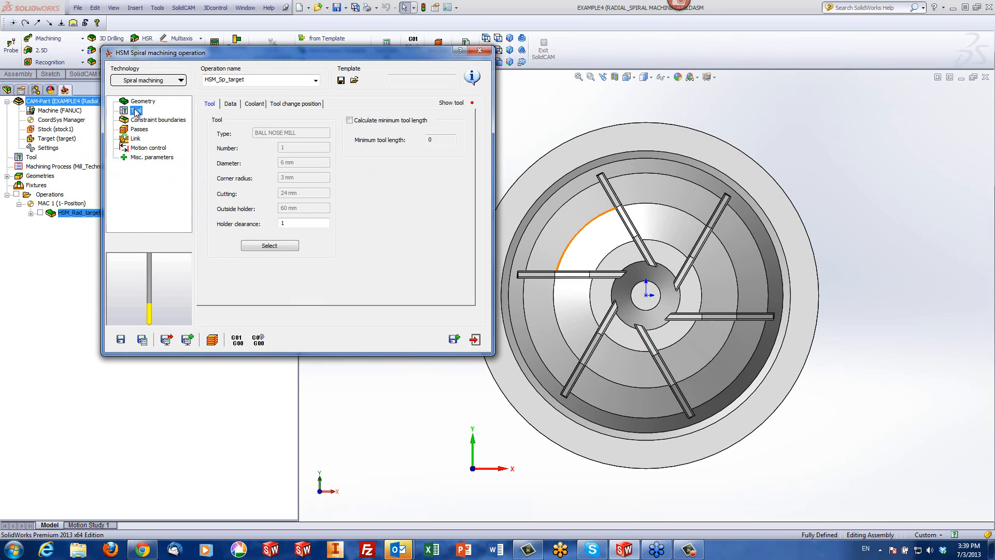
pyautogui.click(148, 123)
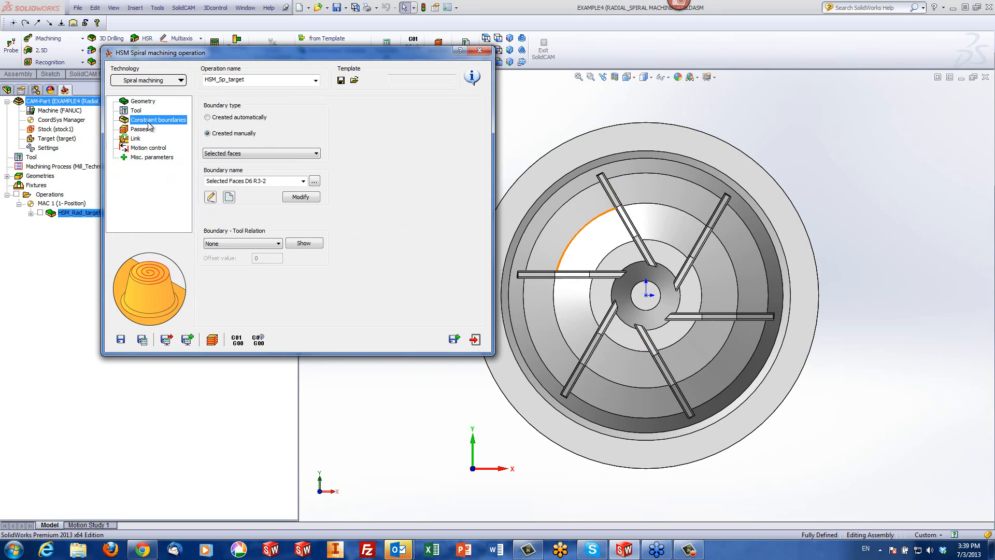
# - Set the step over of the spiral passes to 2
pyautogui.click(146, 130)
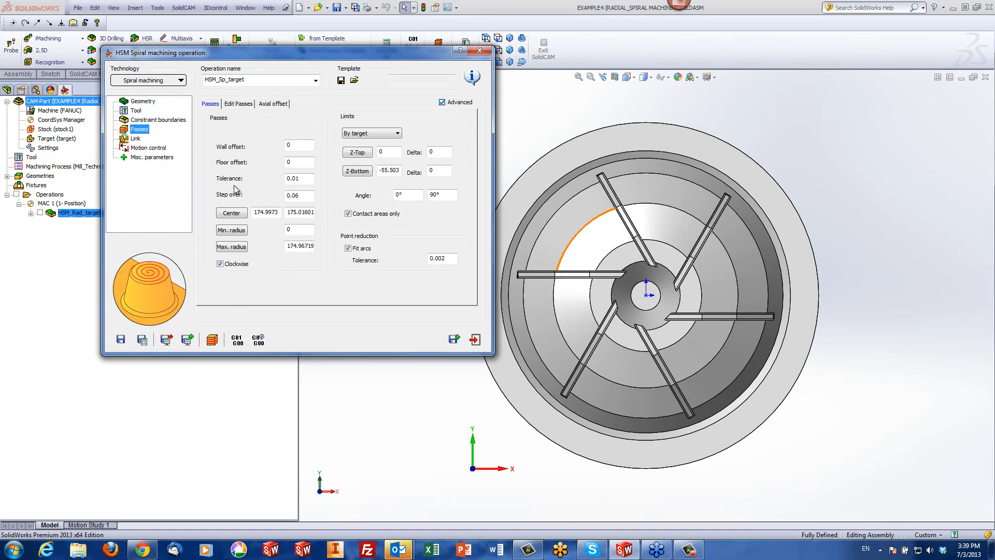
pyautogui.click(306, 198)
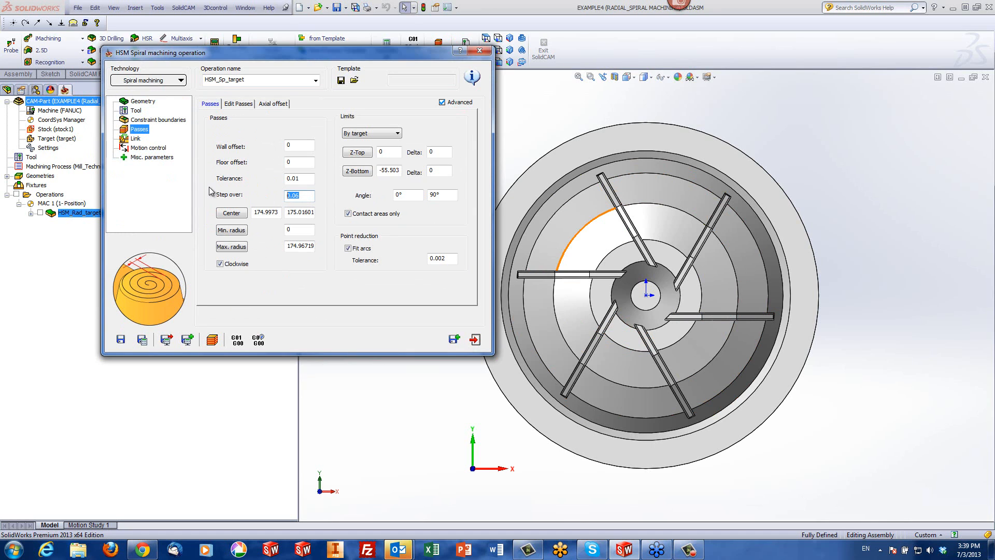
pyautogui.write('2')
# - Calculate the spiral operation, simulate its toolpath in Host CAD, and close the simulation and the operation
pyautogui.click(211, 343)
pyautogui.click(572, 132)
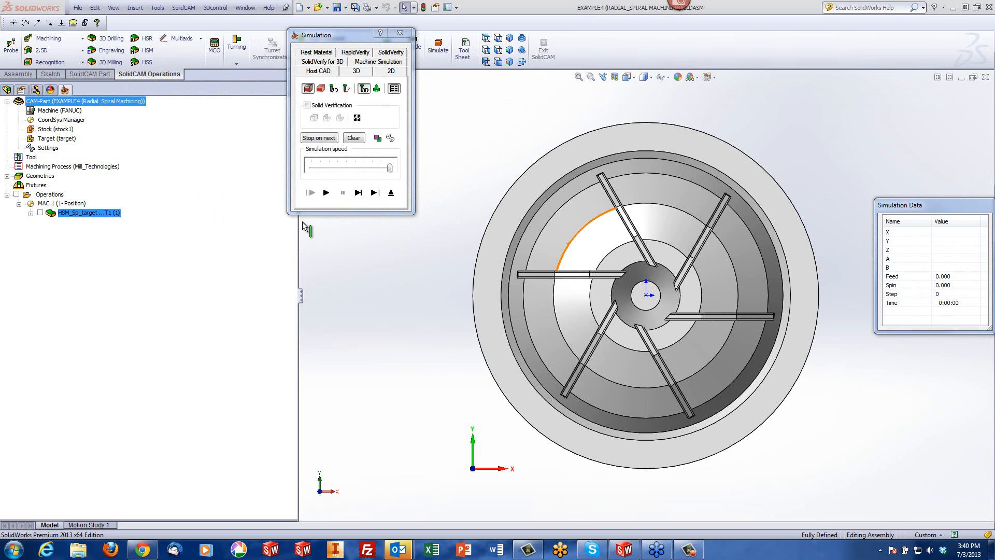
pyautogui.click(327, 193)
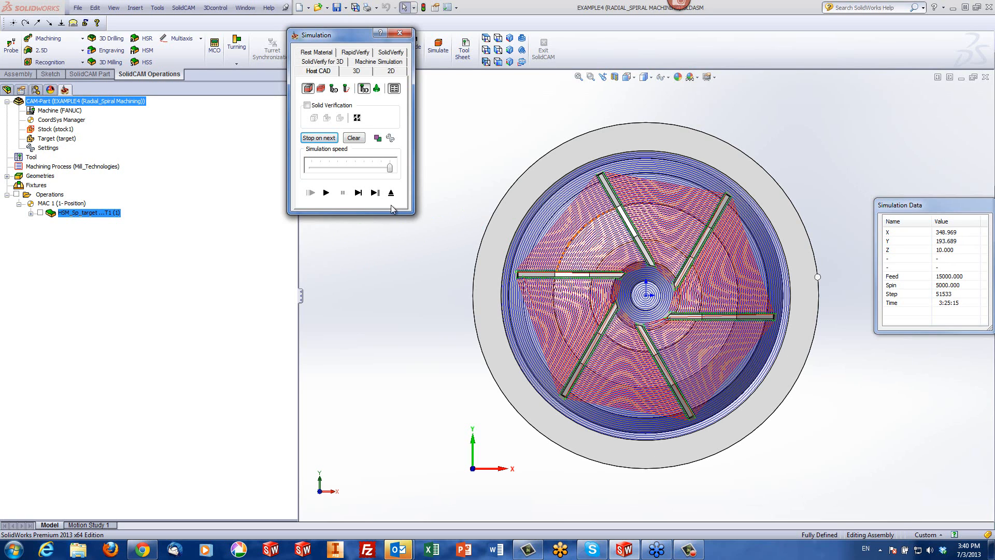
pyautogui.click(391, 194)
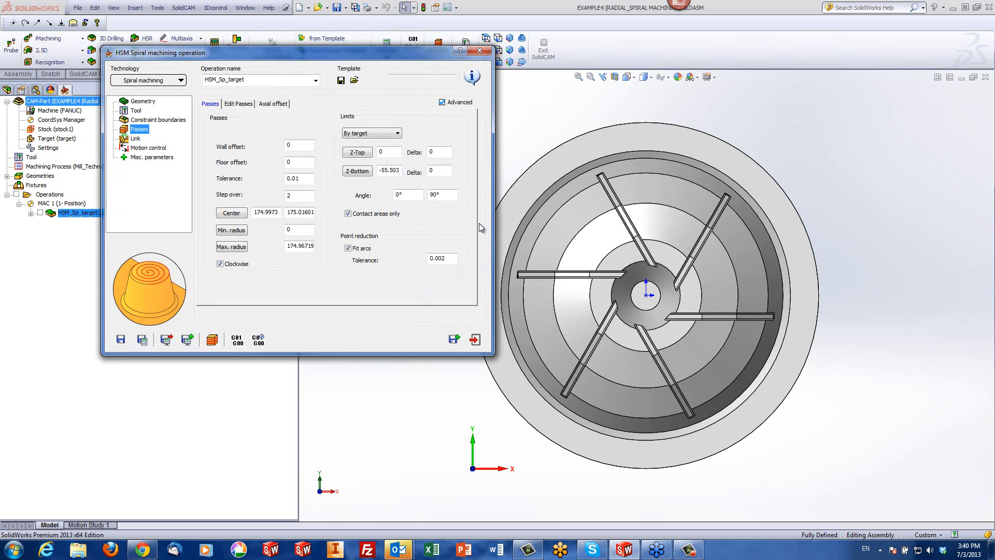
pyautogui.click(473, 339)
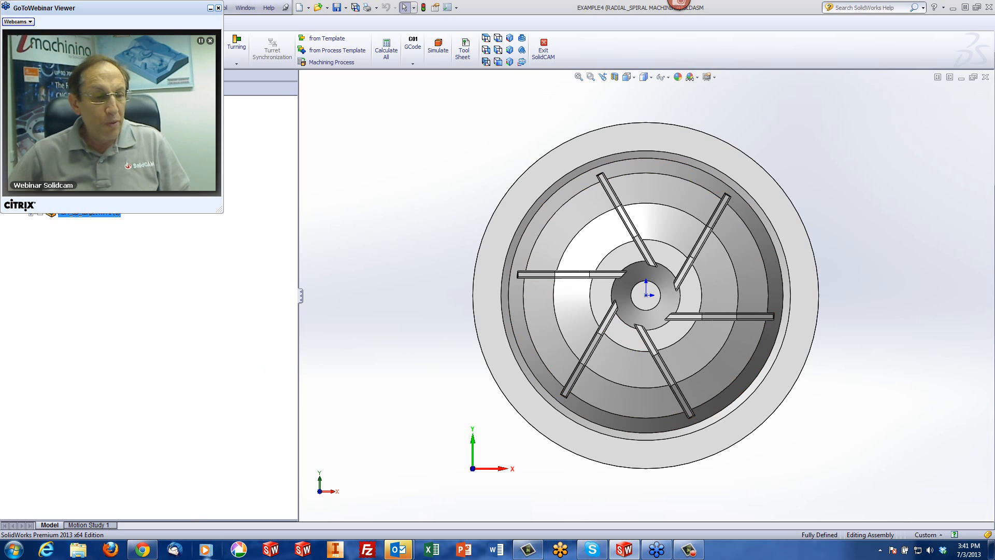
# - Switch to Chrome, open the Webinar Recordings page on the SolidCAM website, and look through the available recordings
pyautogui.click(148, 554)
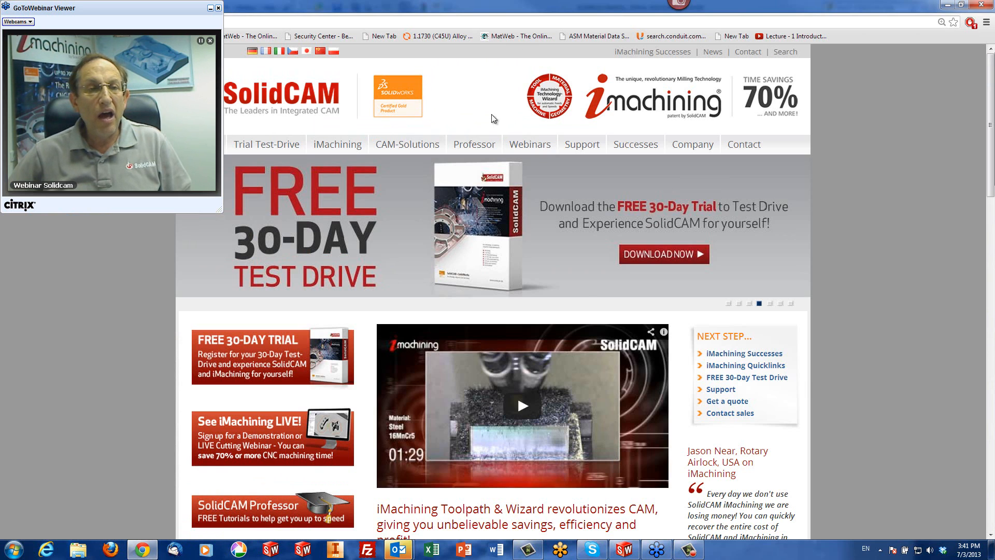
pyautogui.moveTo(530, 145)
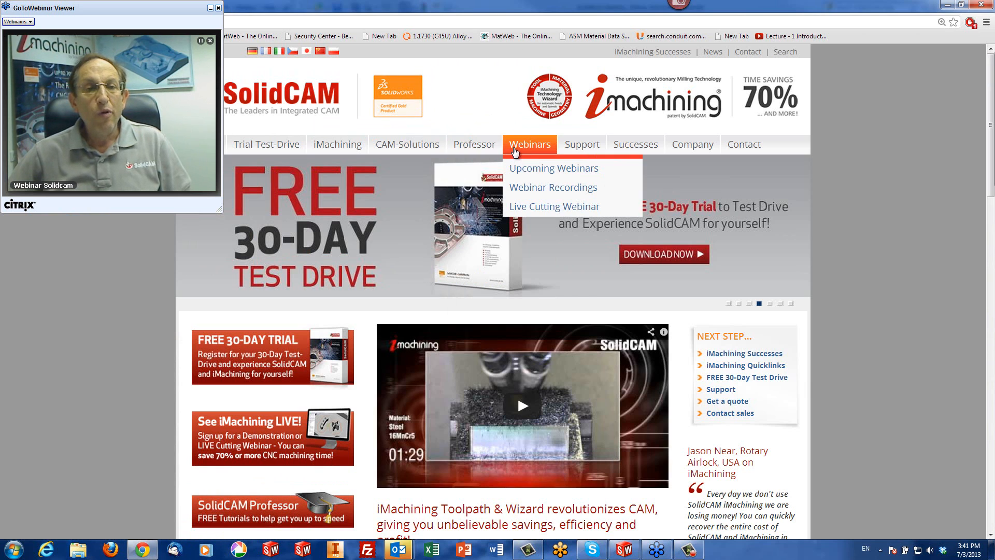
pyautogui.click(536, 193)
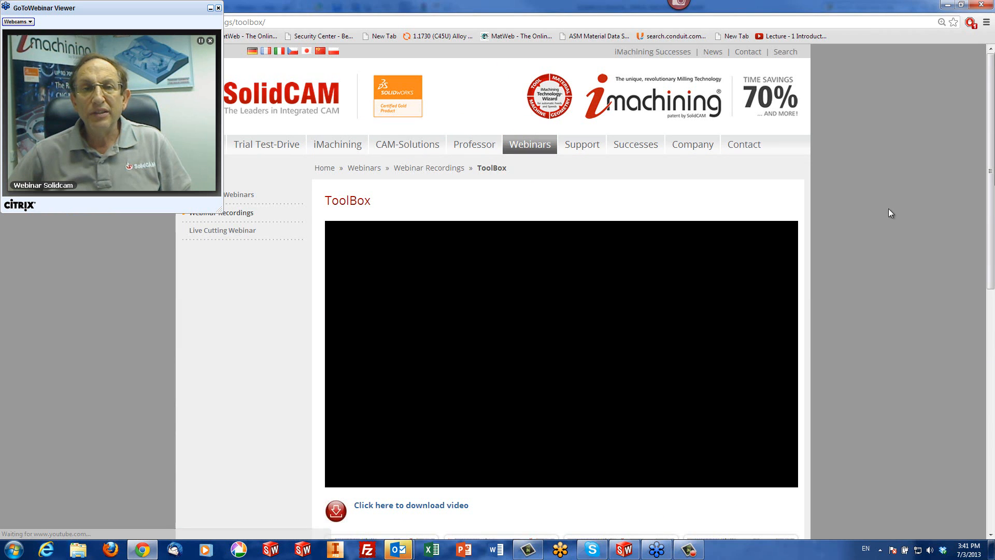
pyautogui.scroll(-6, 859, 119)
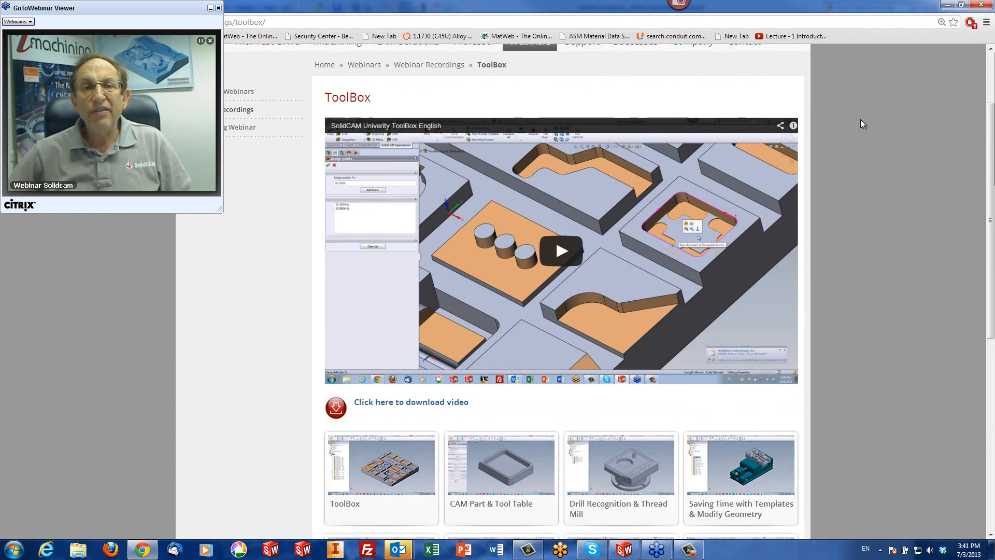
pyautogui.scroll(-2, 861, 119)
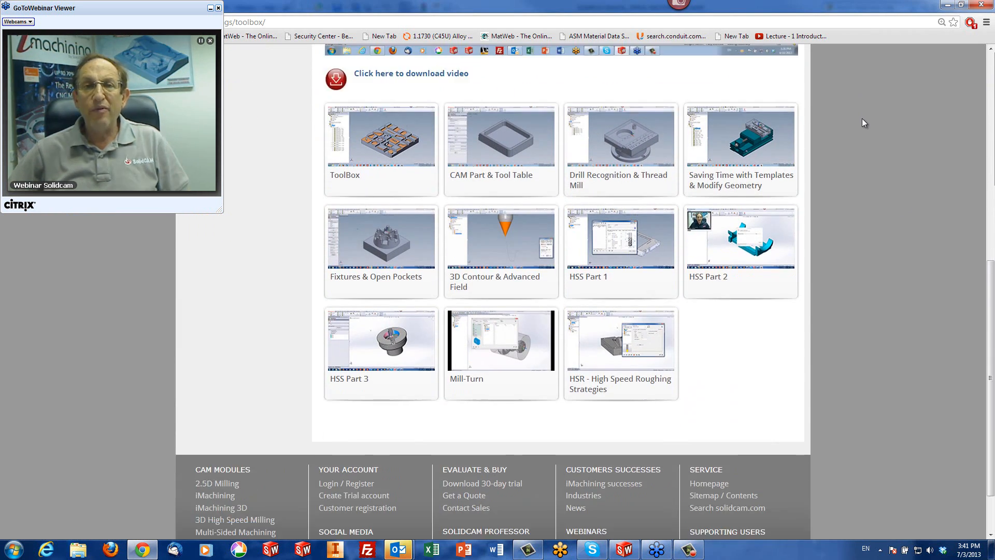
pyautogui.scroll(2, 863, 119)
pyautogui.scroll(1, 872, 118)
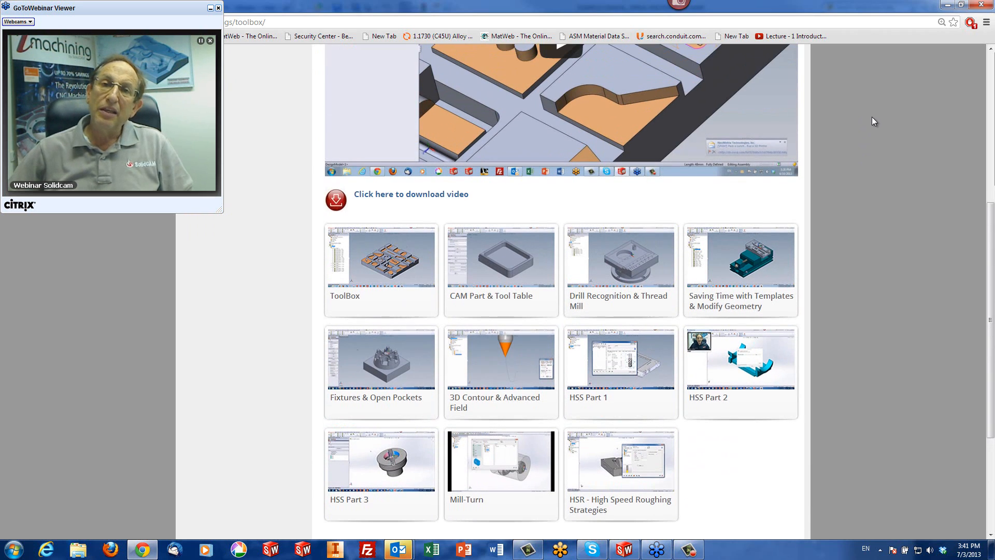
pyautogui.scroll(2, 872, 118)
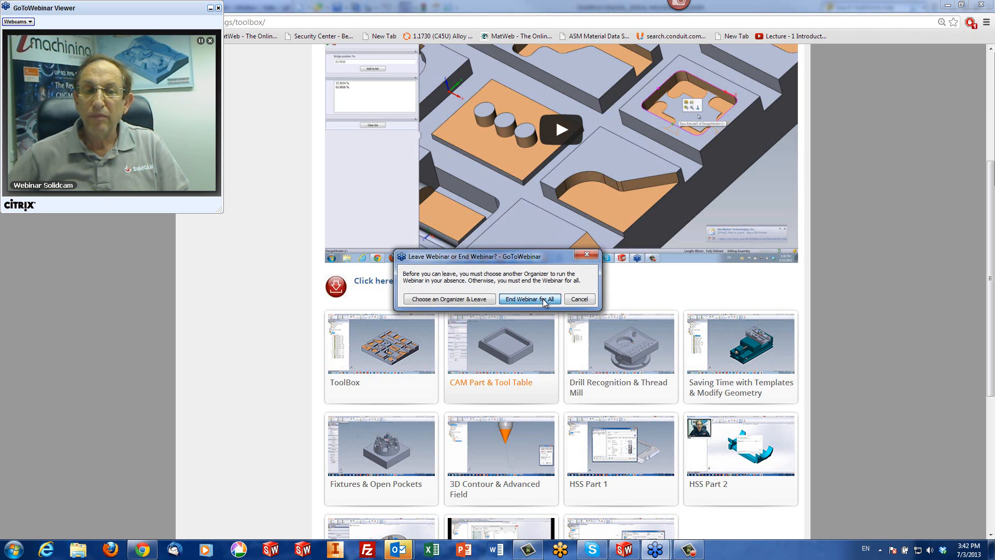
# - End the GoToWebinar session for all attendees
pyautogui.click(544, 301)
pyautogui.click(537, 300)
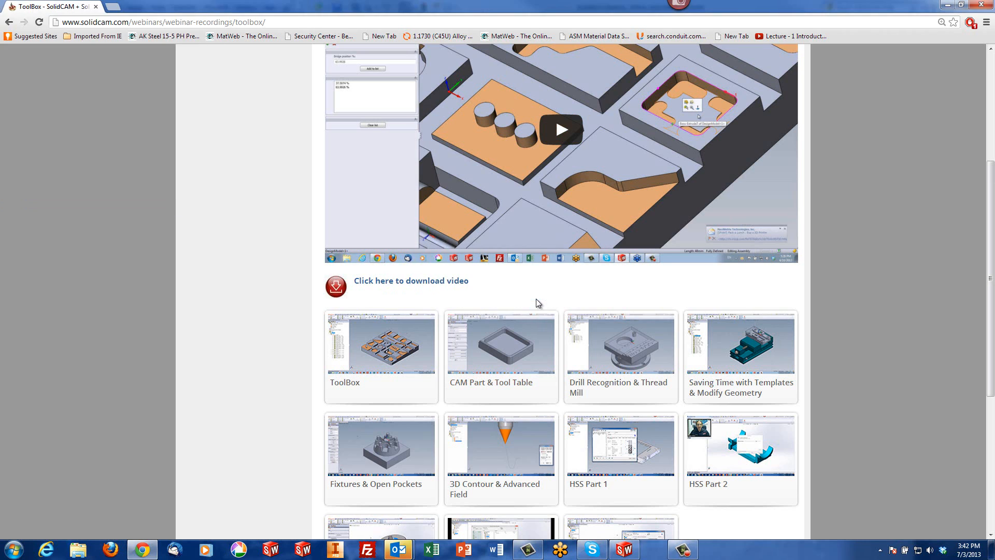